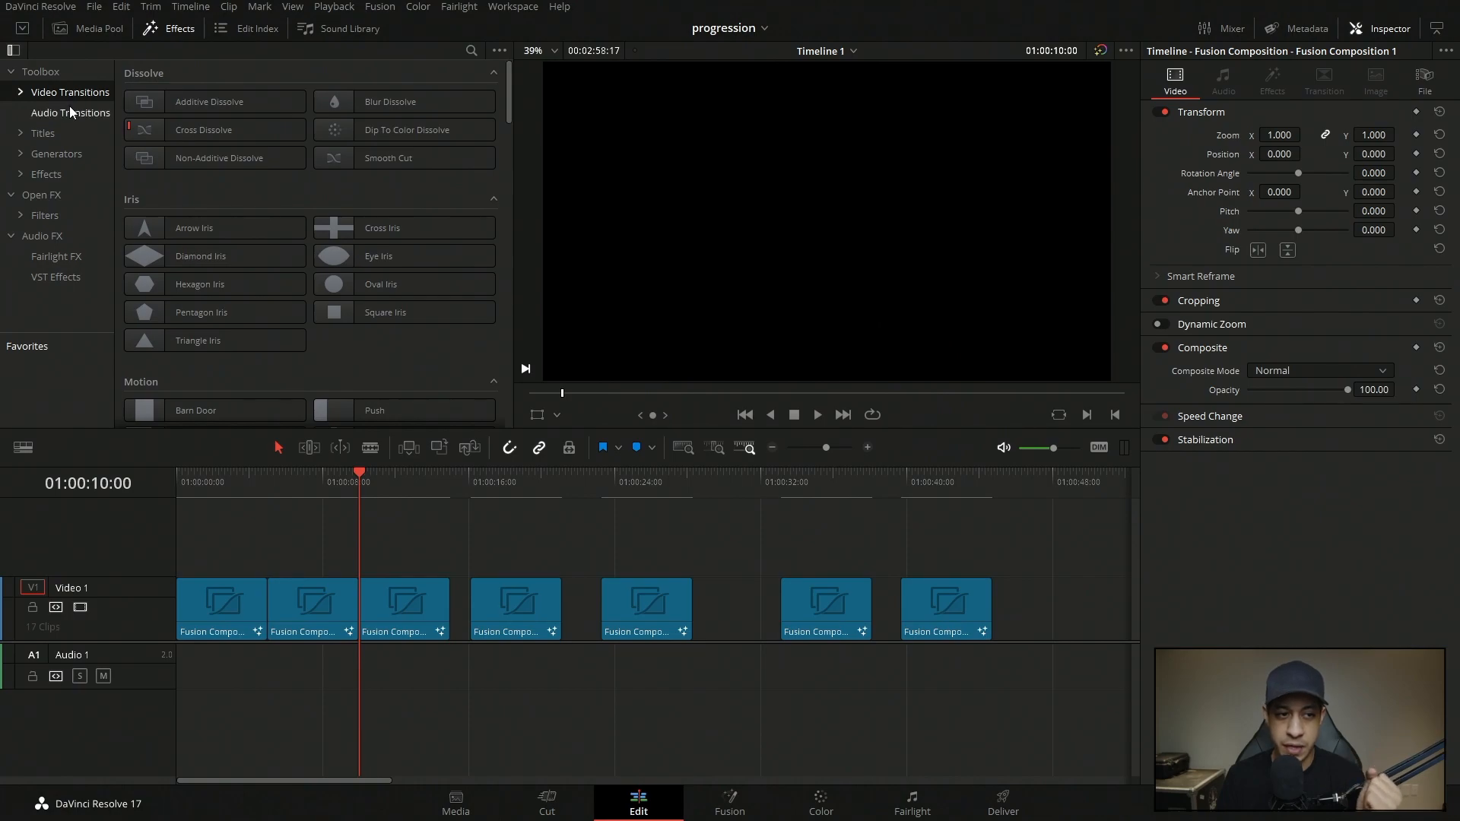
Collapse all the video transition categories in the effects library, from Dissolve through the JRTV Slick Transitions Pro sets
left_click_drag(505, 79, 517, 170)
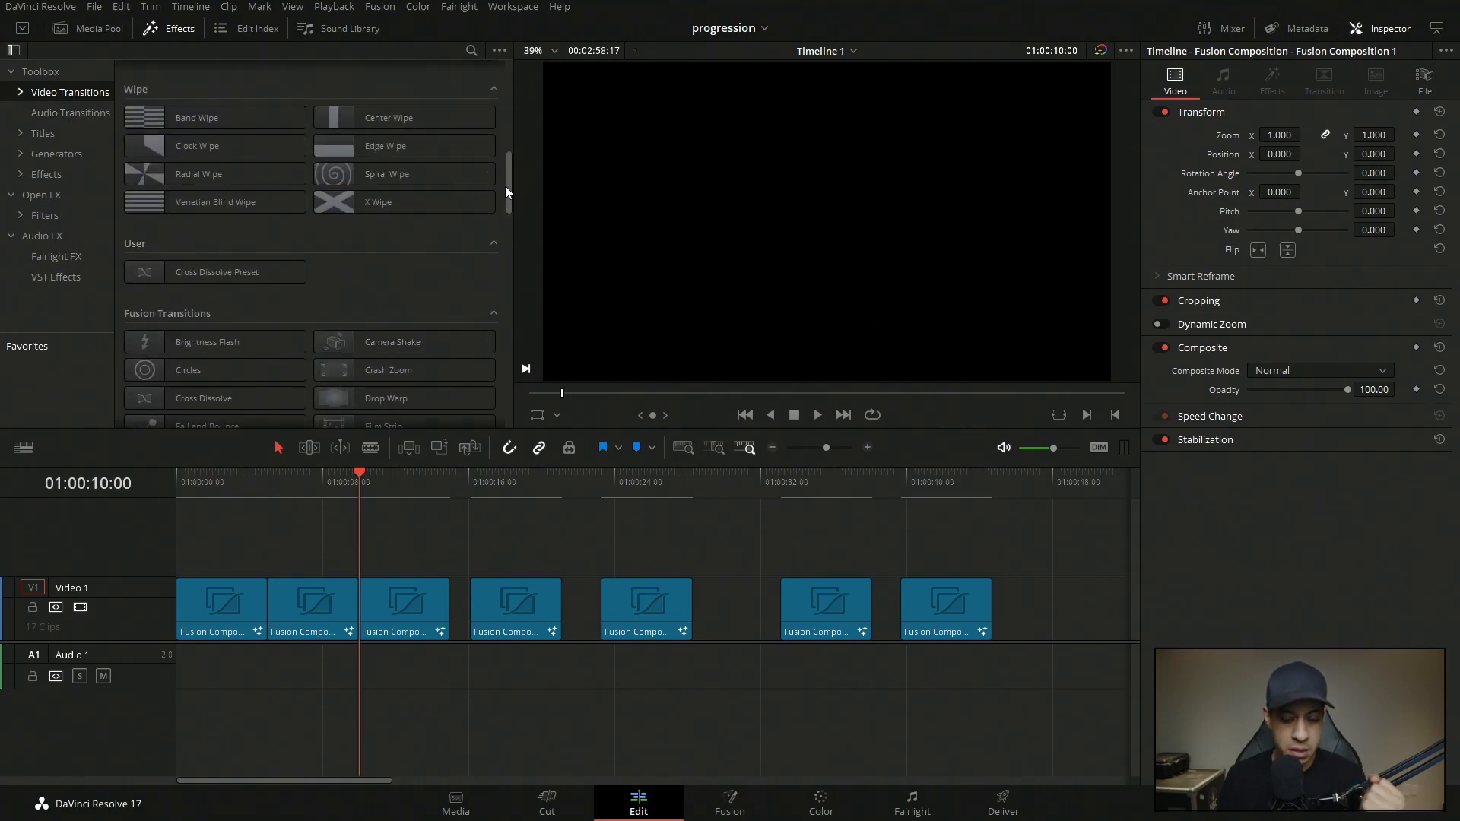
left_click(492, 314)
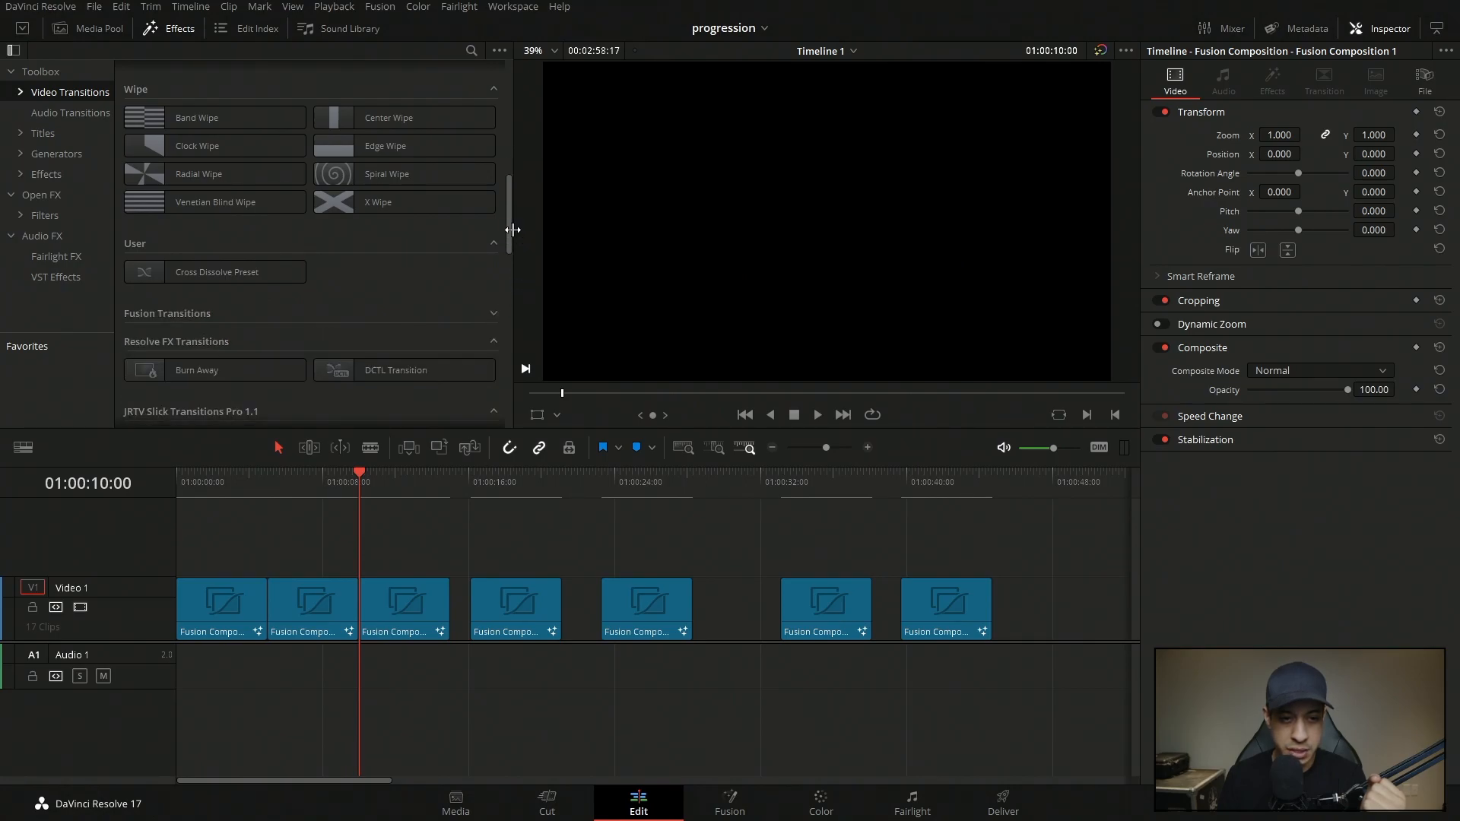
scroll(495, 152, "up", 5)
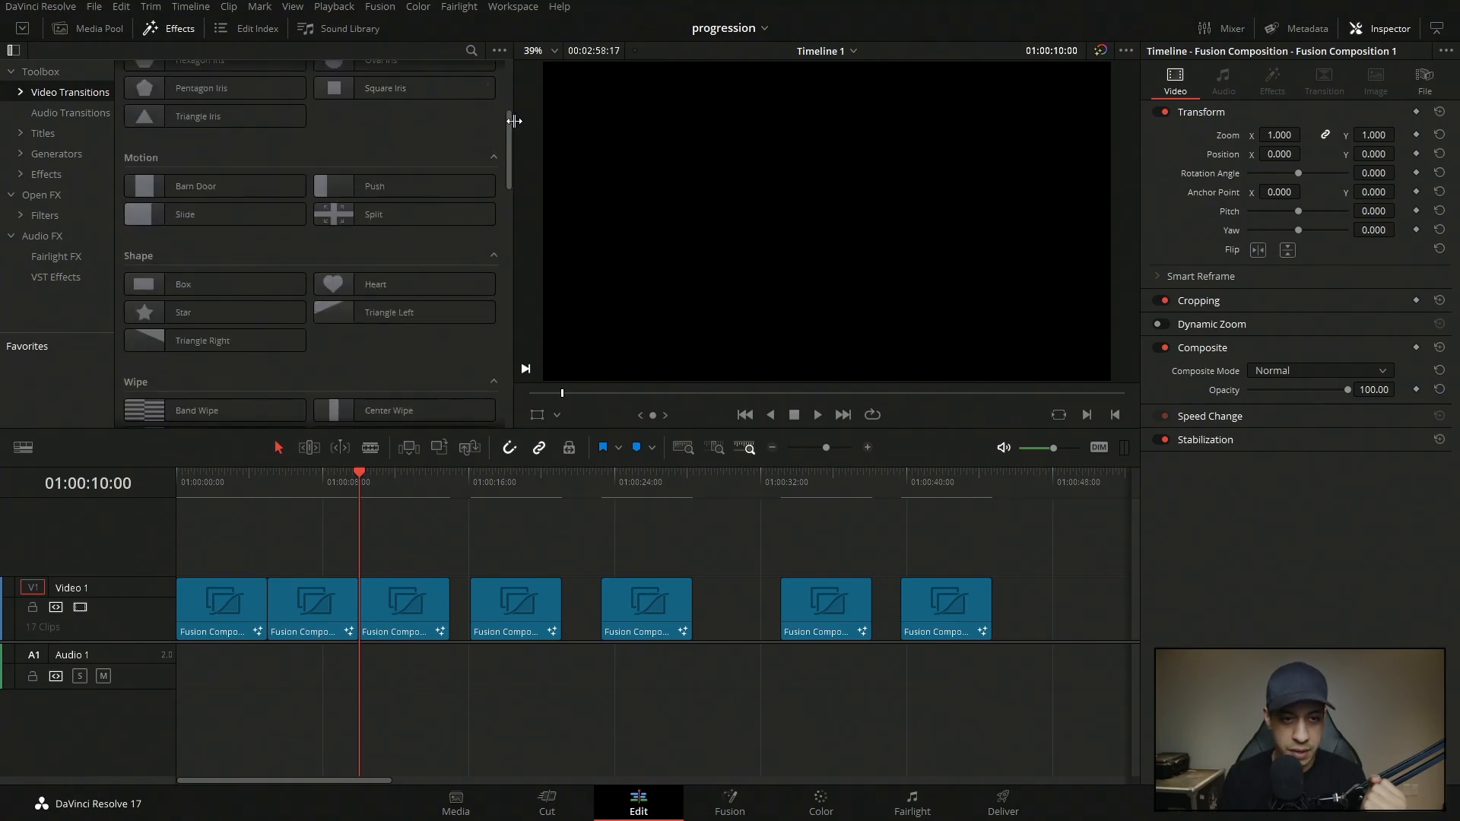
scroll(498, 107, "up", 3)
left_click(493, 72)
left_click(493, 100)
left_click(493, 130)
left_click(493, 157)
left_click(494, 186)
left_click(493, 270)
left_click(492, 298)
left_click(491, 326)
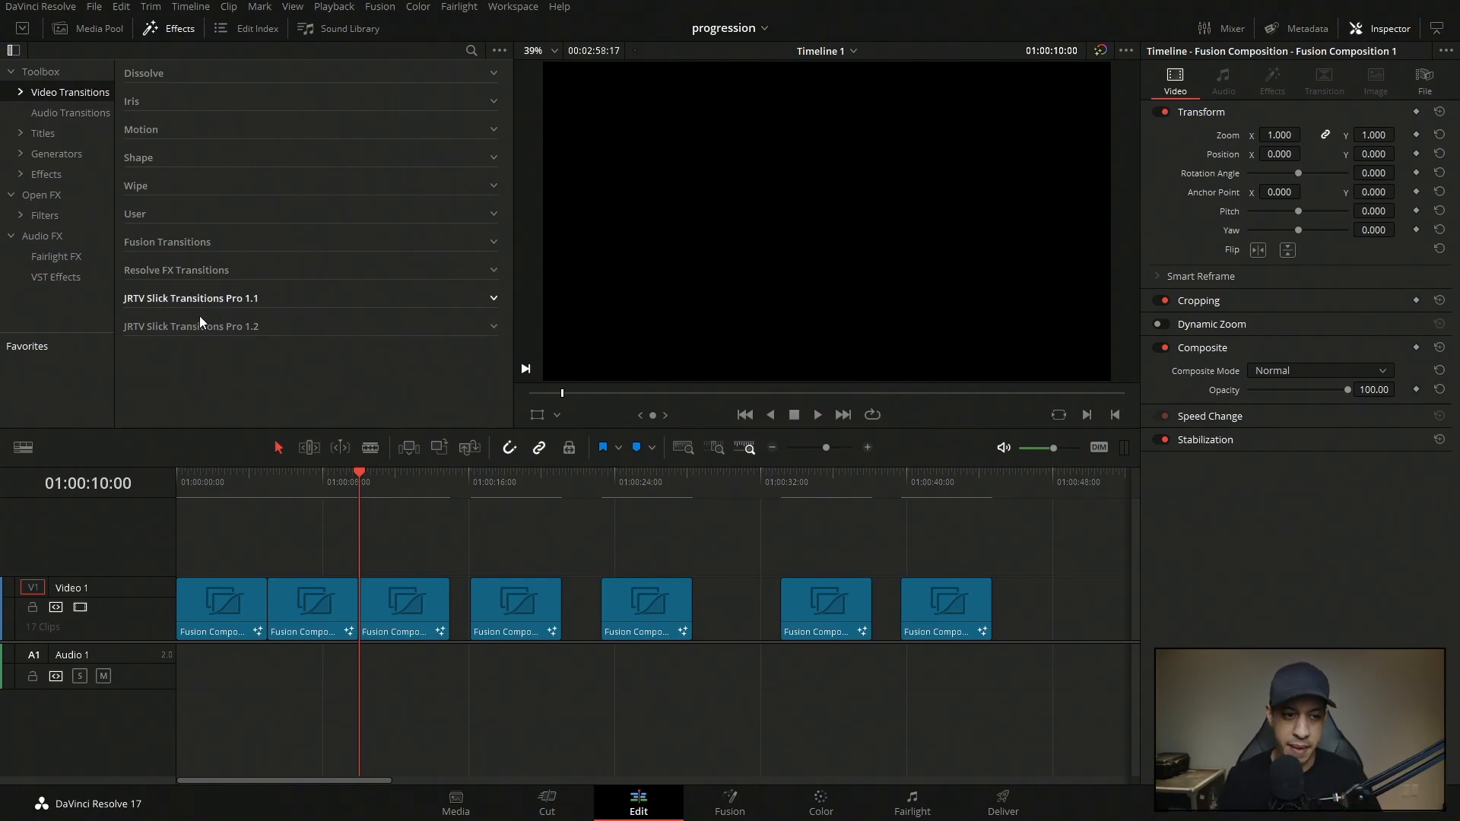
Expand JRTV Slick Transitions Pro 1.2, look through its transitions, and collapse the category again
left_click(490, 328)
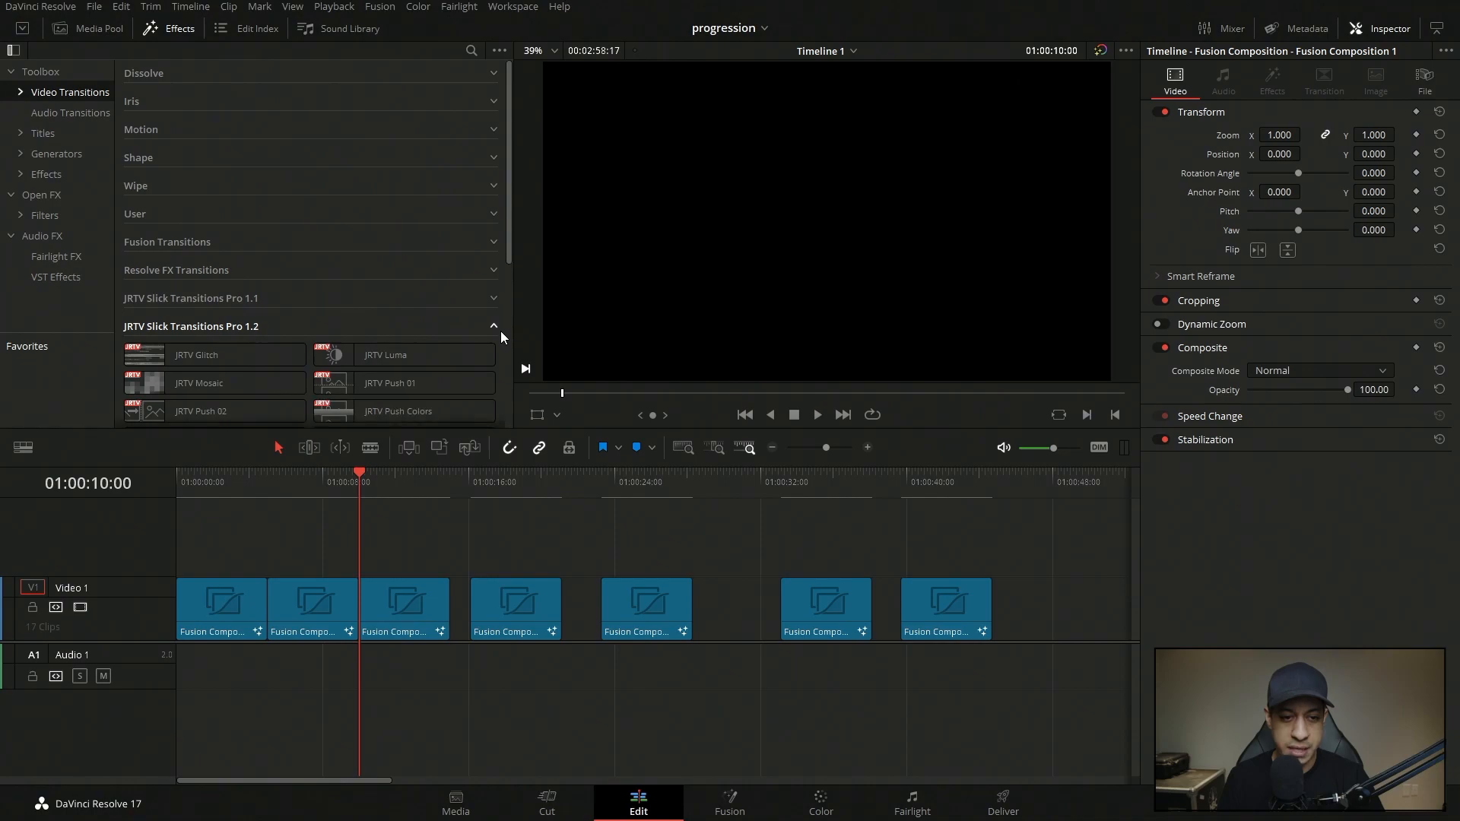
left_click_drag(508, 206, 522, 313)
scroll(516, 330, "down", 2)
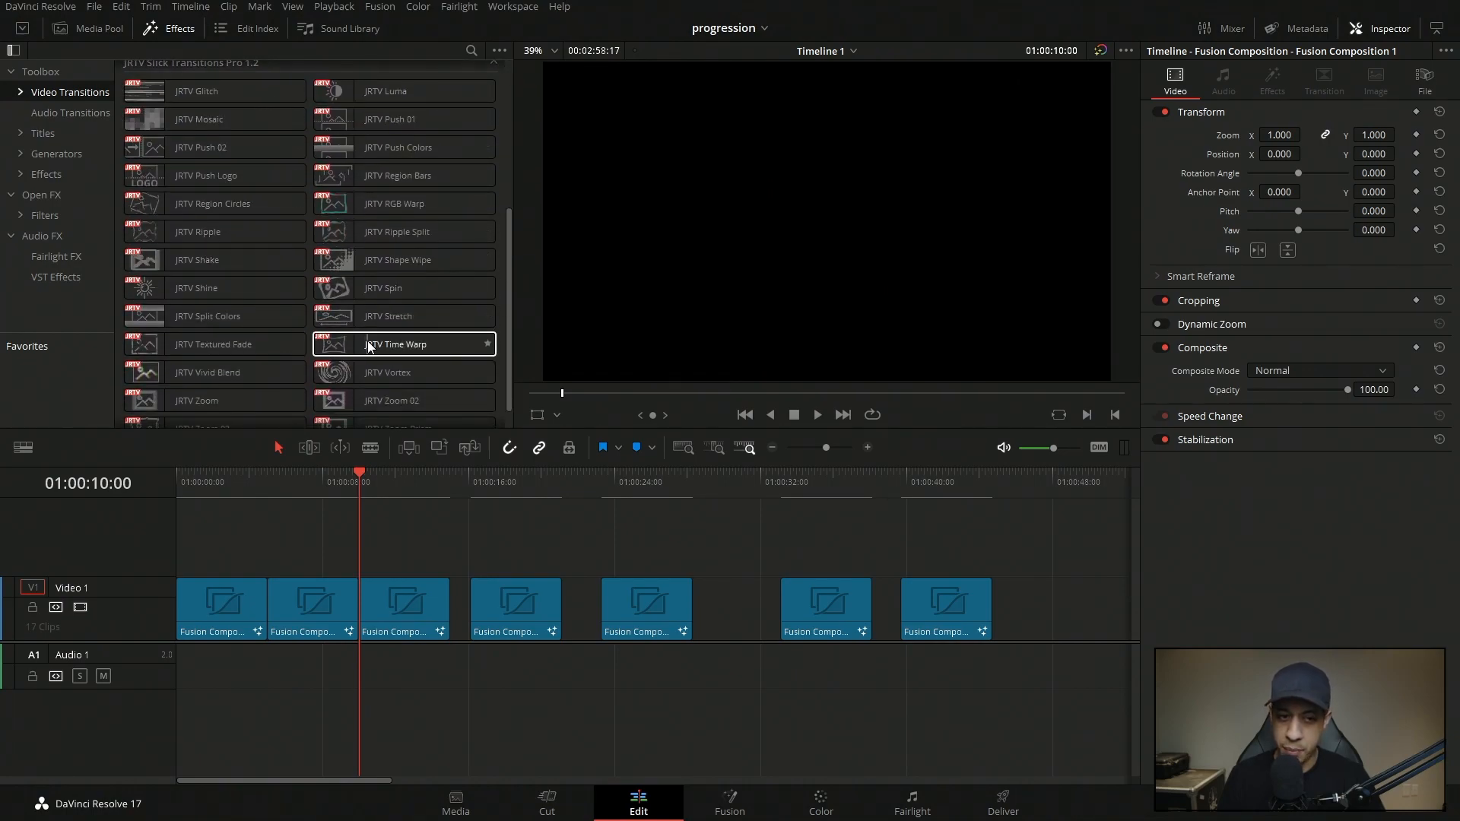
scroll(509, 311, "up", 1)
scroll(509, 312, "up", 3)
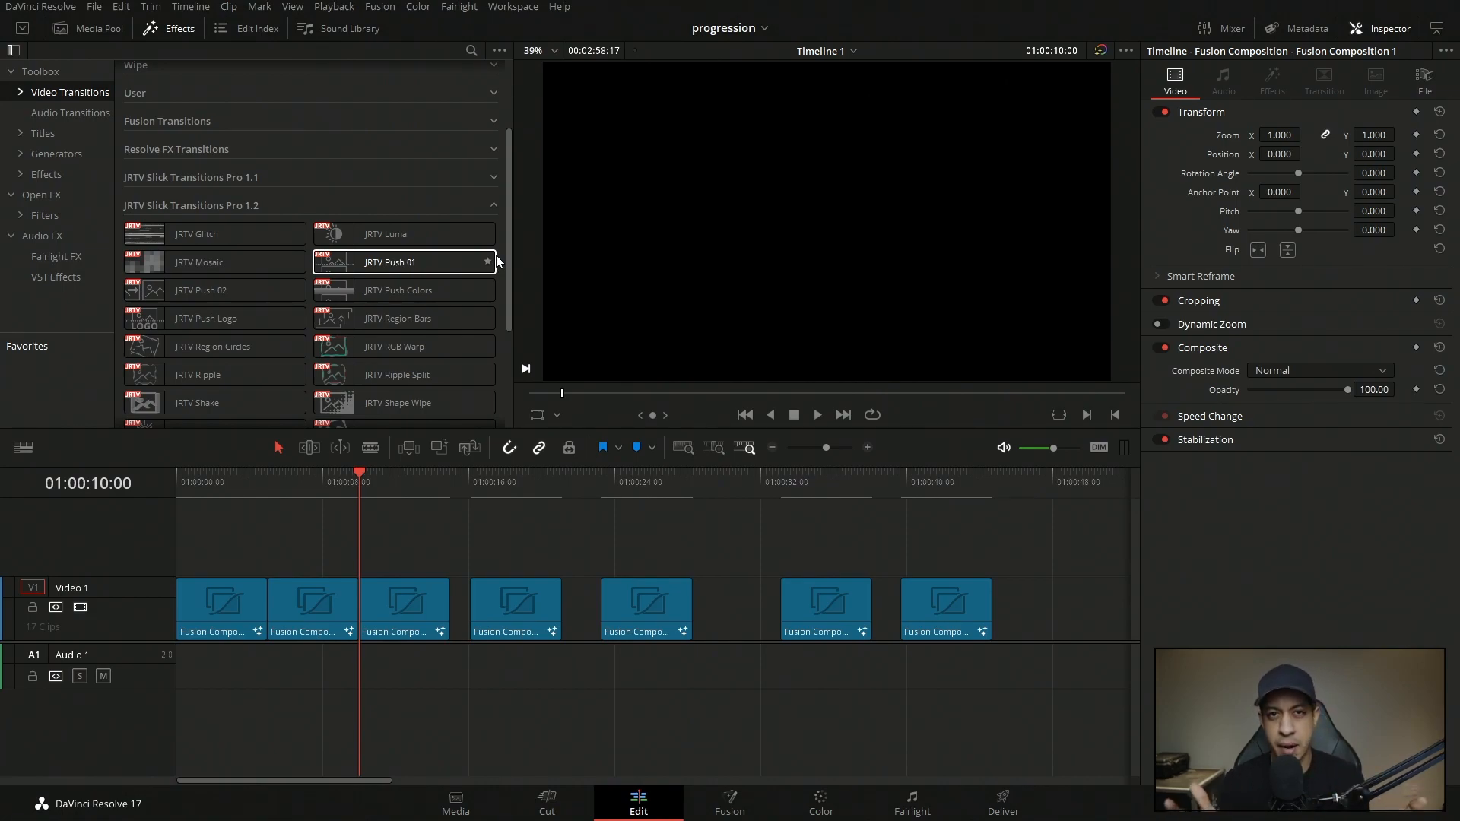
left_click(491, 205)
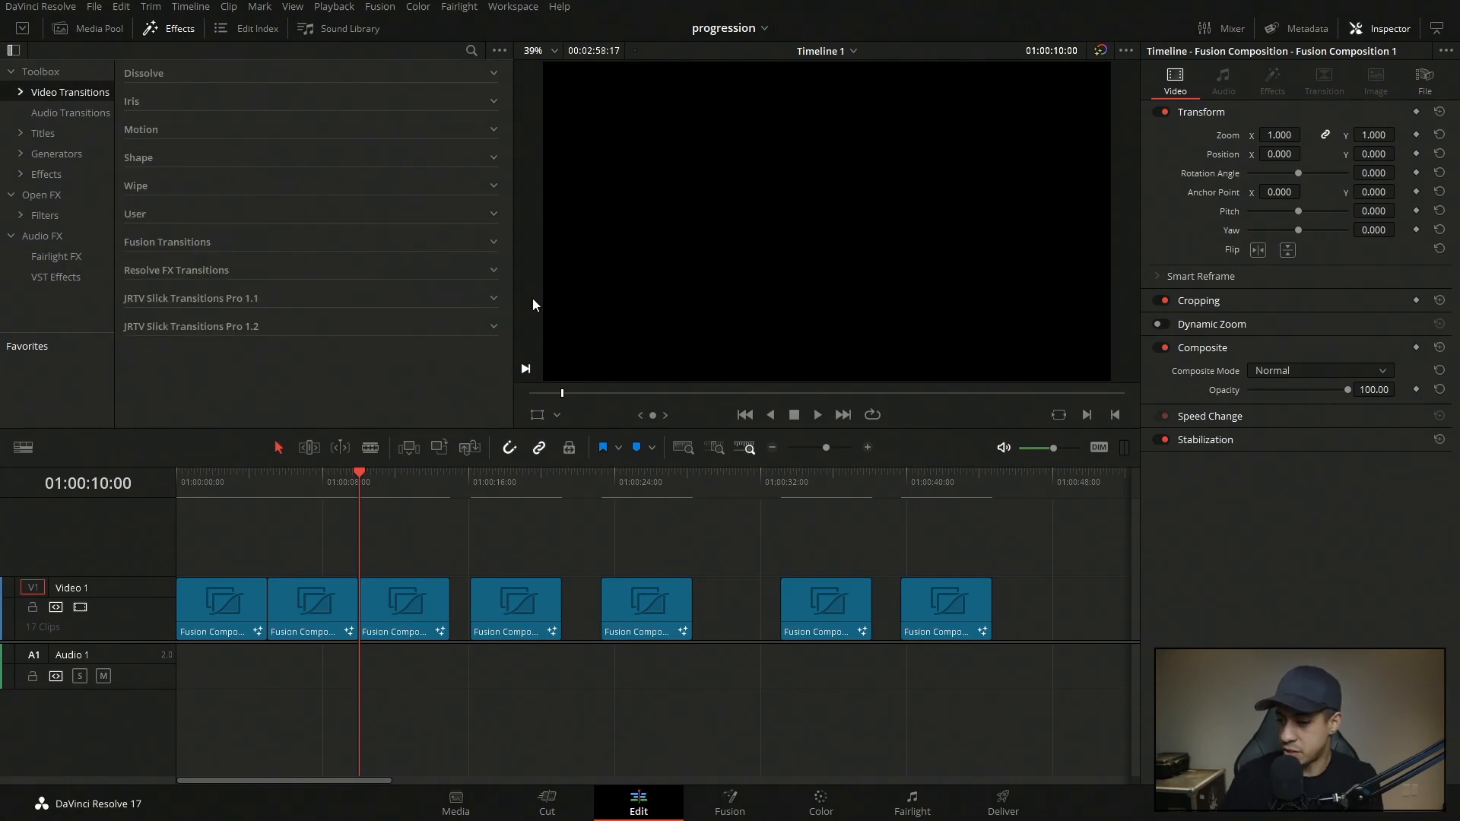
Switch to the Fusion page, showing the effects library and hiding the clips strip
left_click(709, 787)
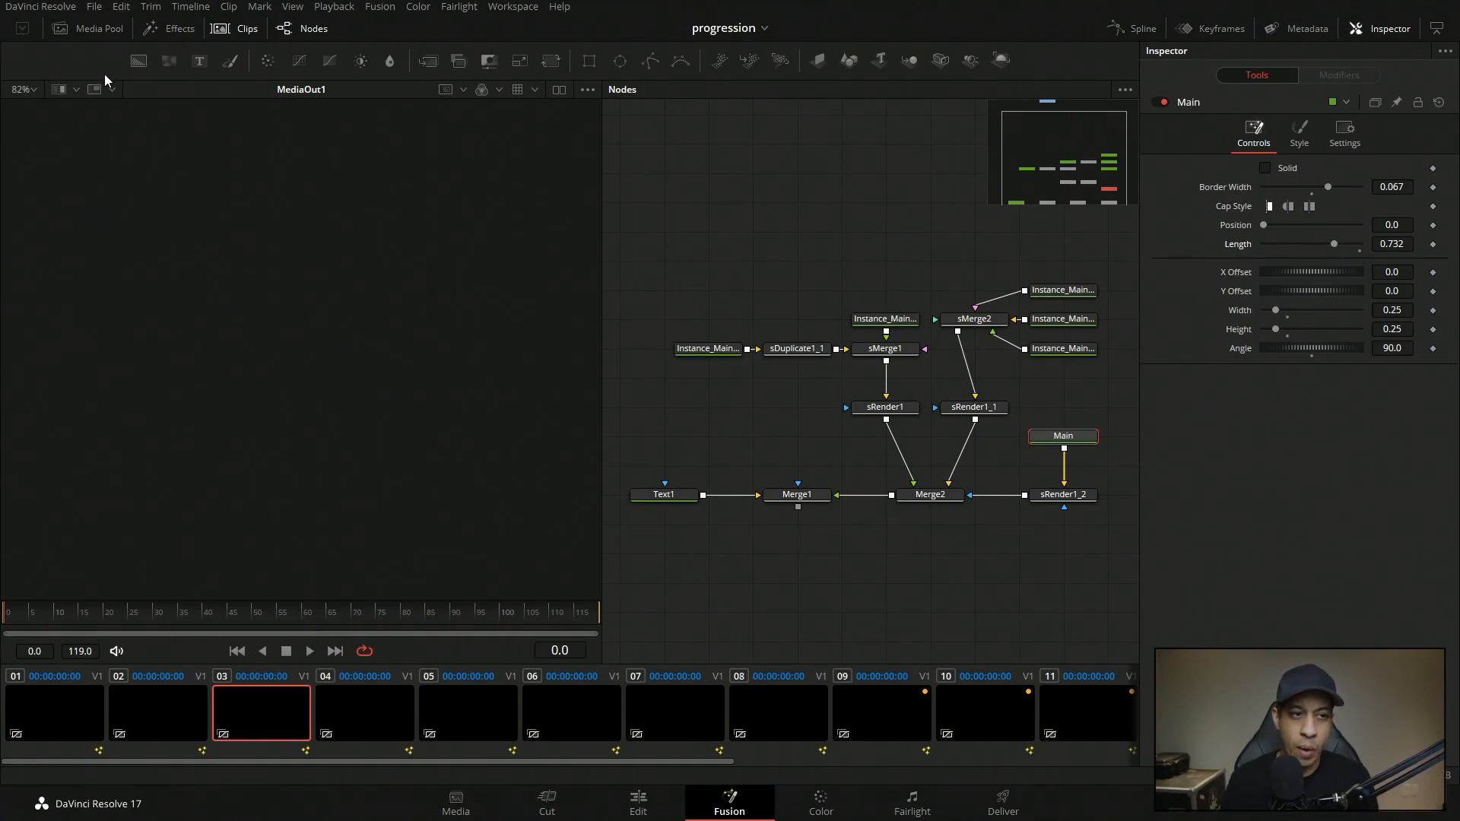
left_click(166, 33)
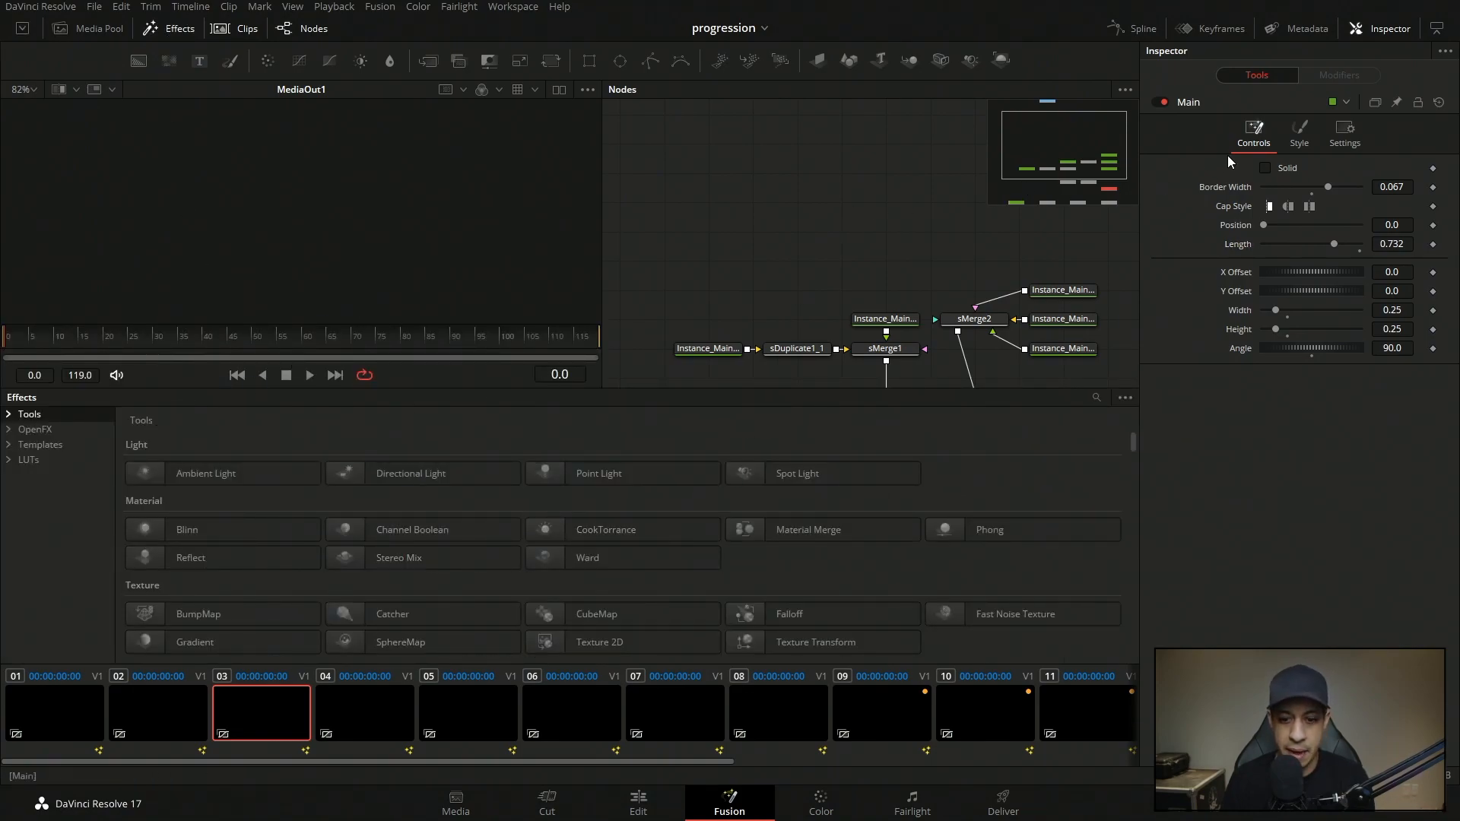
left_click(238, 29)
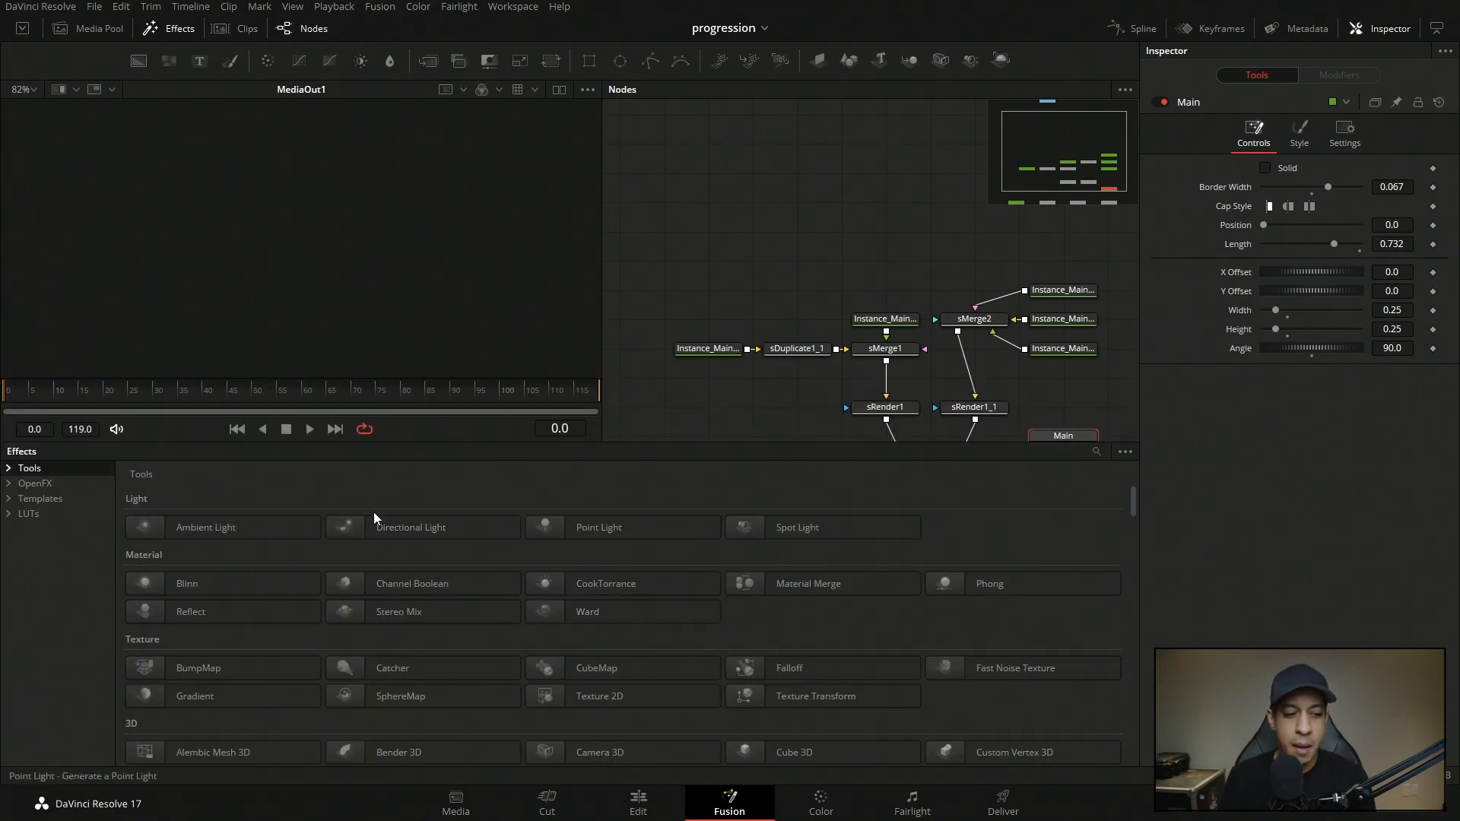
Expand Templates and its Fusion category in the effects library, and list the Fusion templates
left_click(26, 499)
left_click(44, 529)
left_click_drag(107, 520, 103, 546)
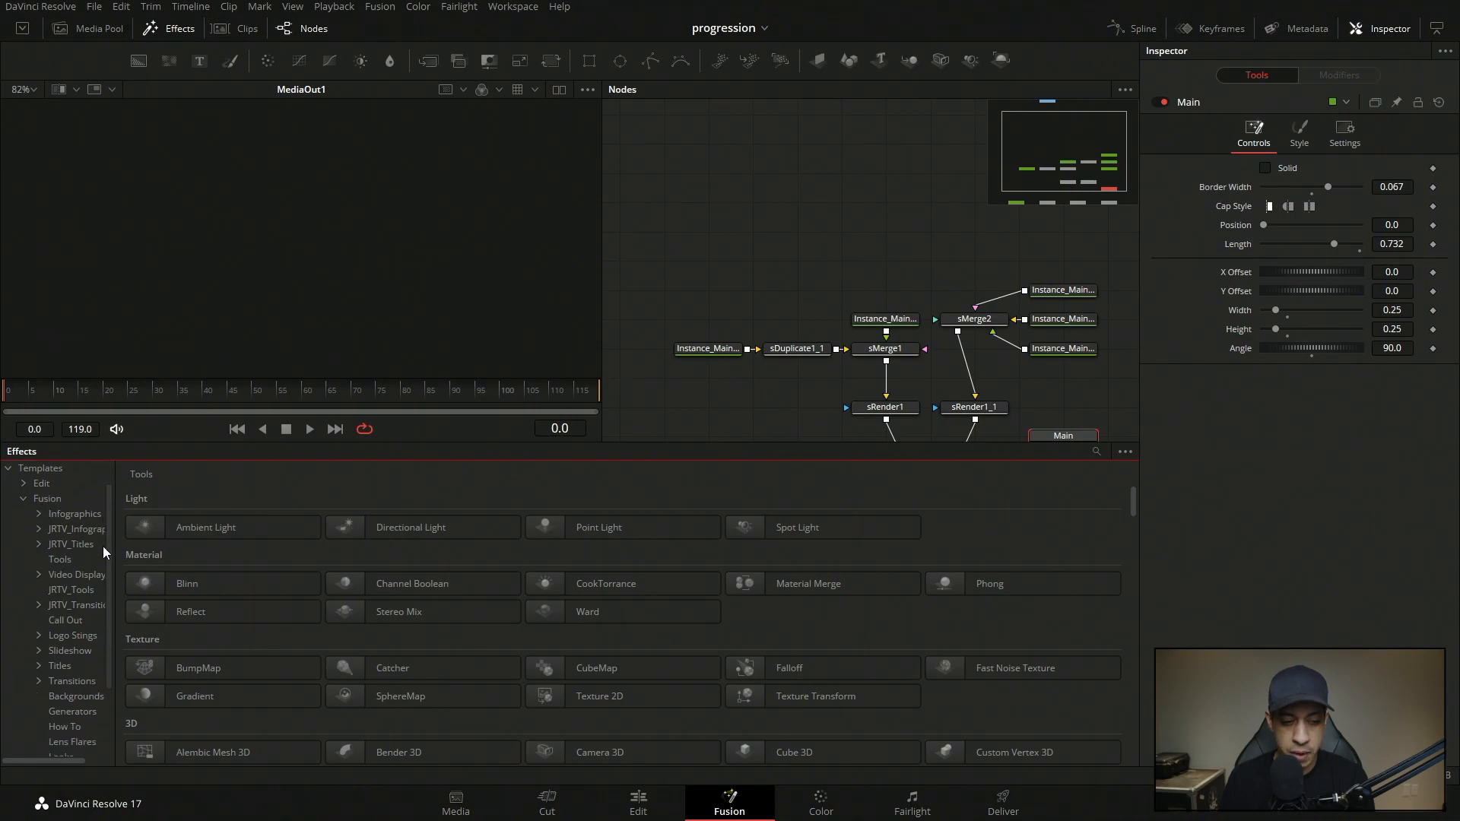
left_click(59, 516)
left_click(46, 499)
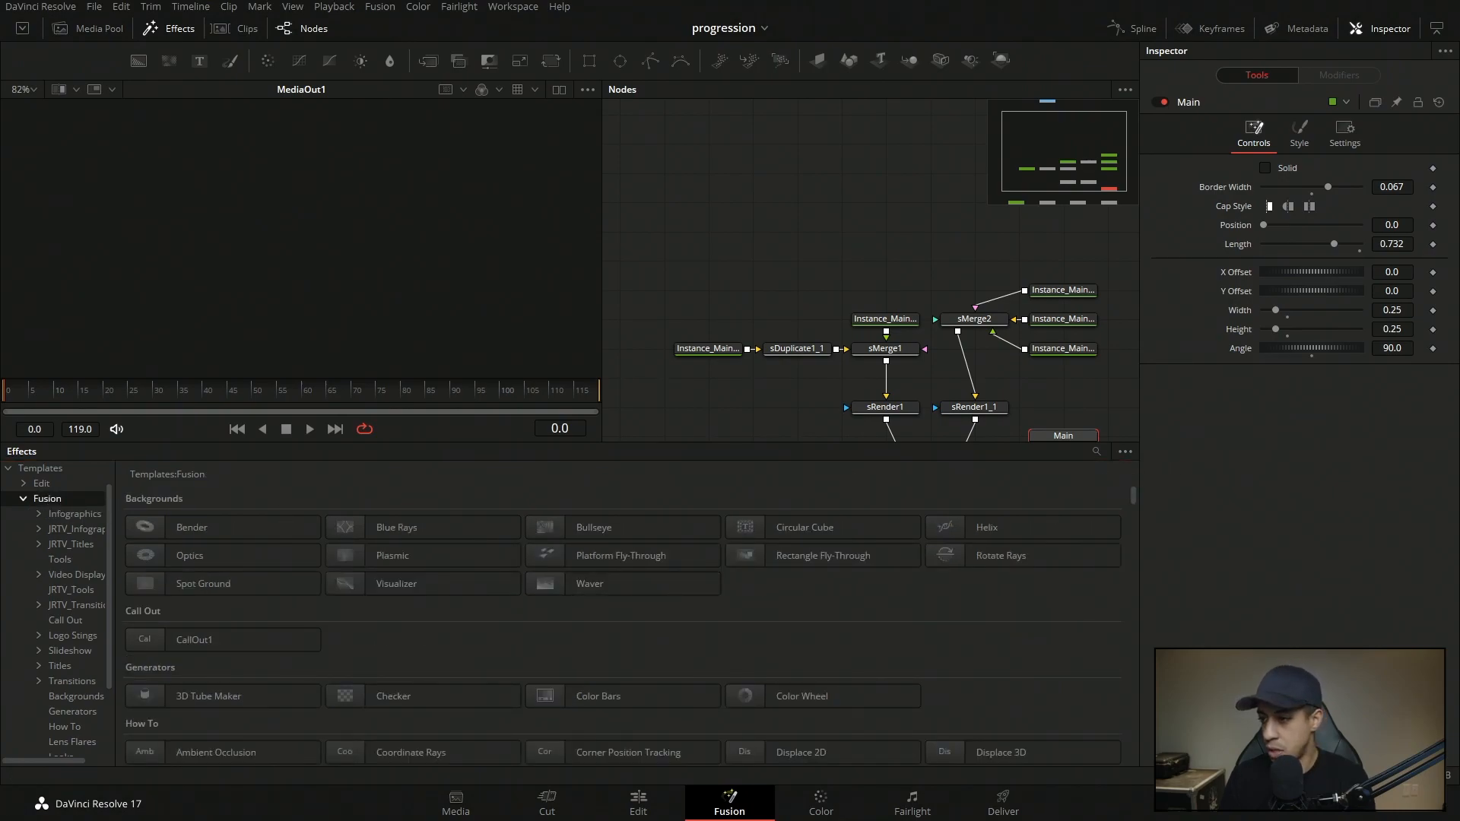
Bring up the Fusion templates folder in File Explorer and examine JRTV_Luna_Call_Outs inside JRTV_Infographics, returning to DaVinci Resolve
left_click_drag(1459, 112, 746, 114)
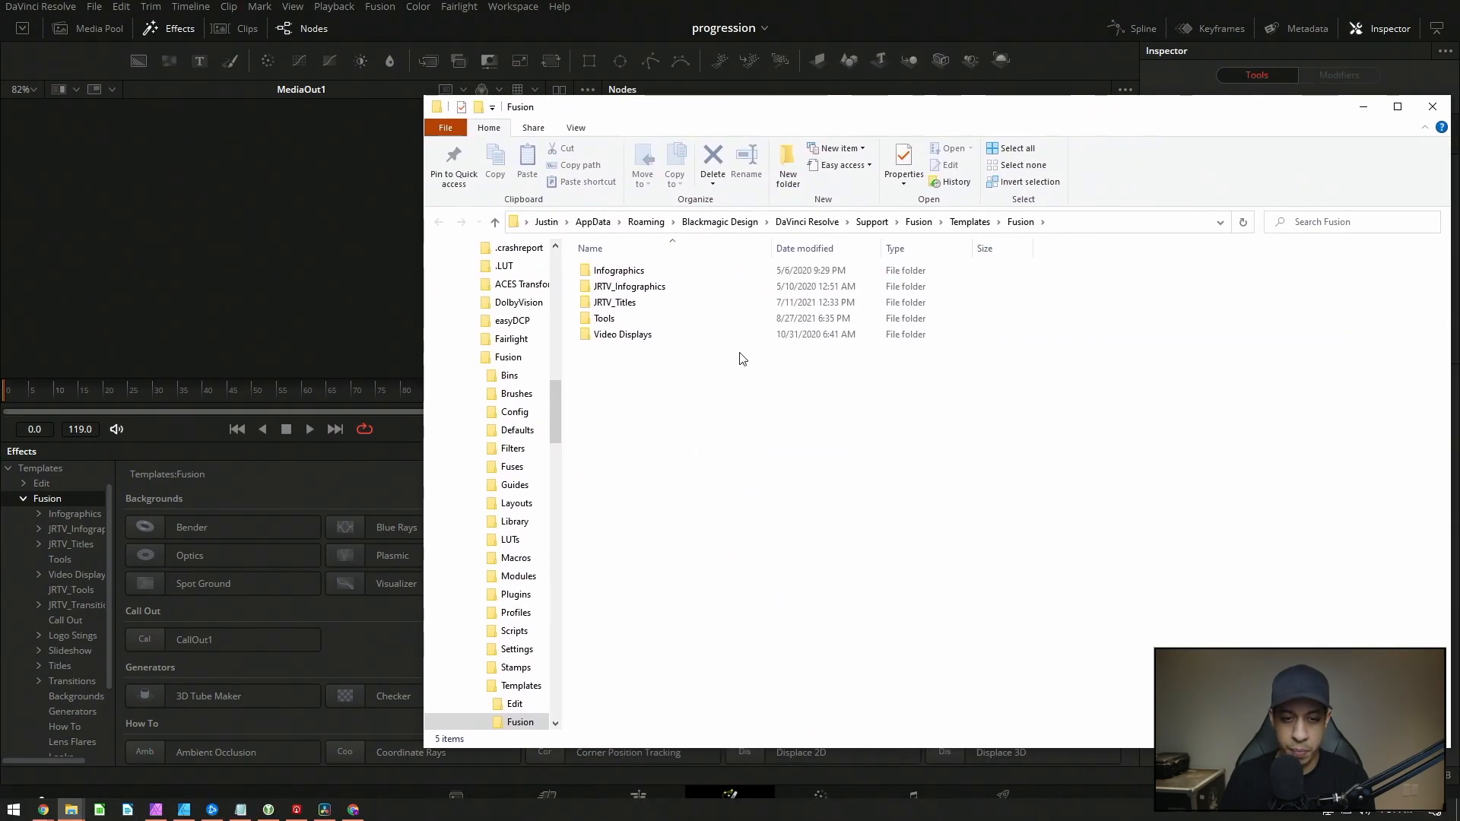
left_click(642, 336)
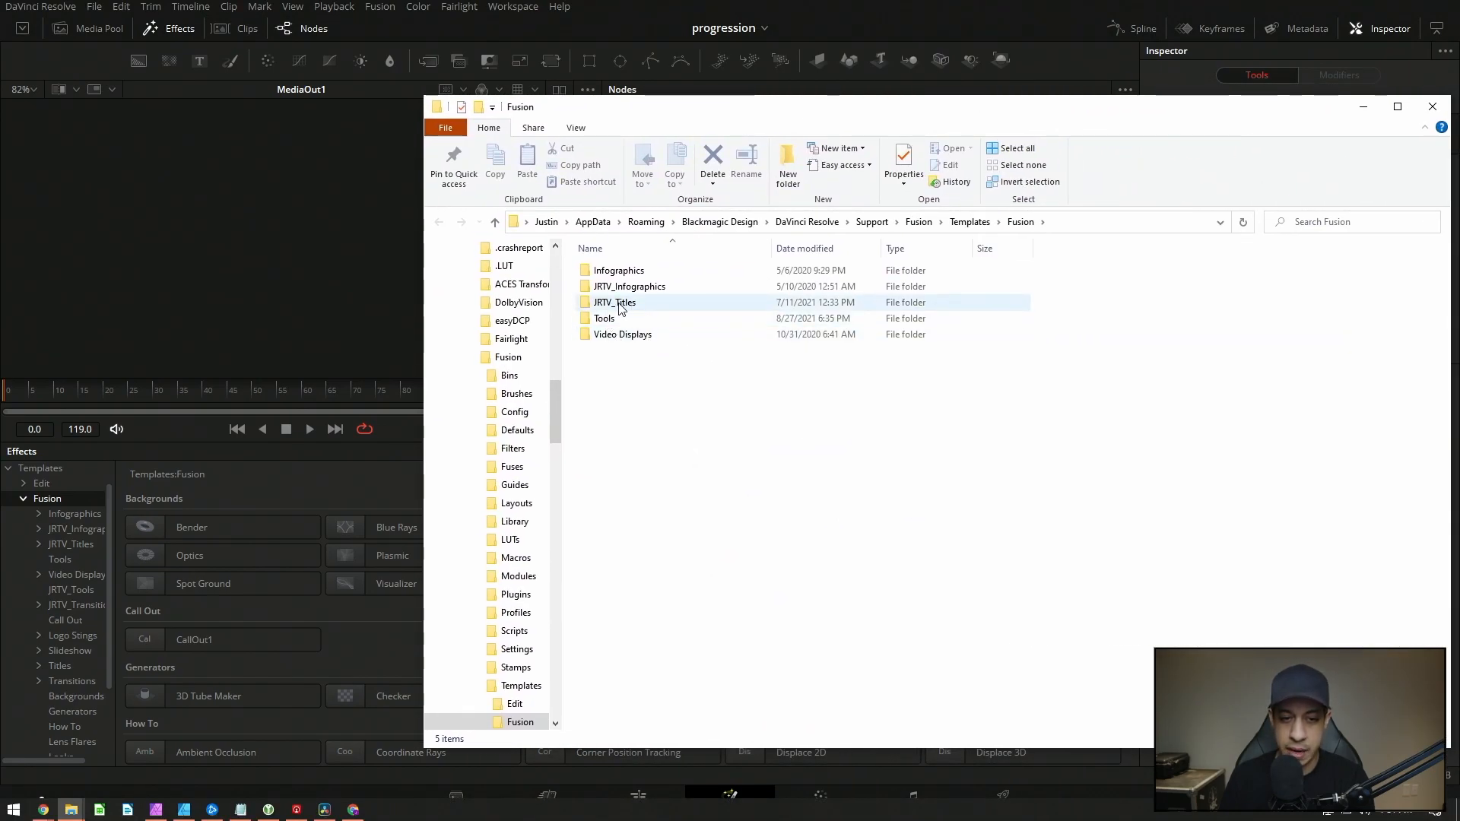
double_click(647, 287)
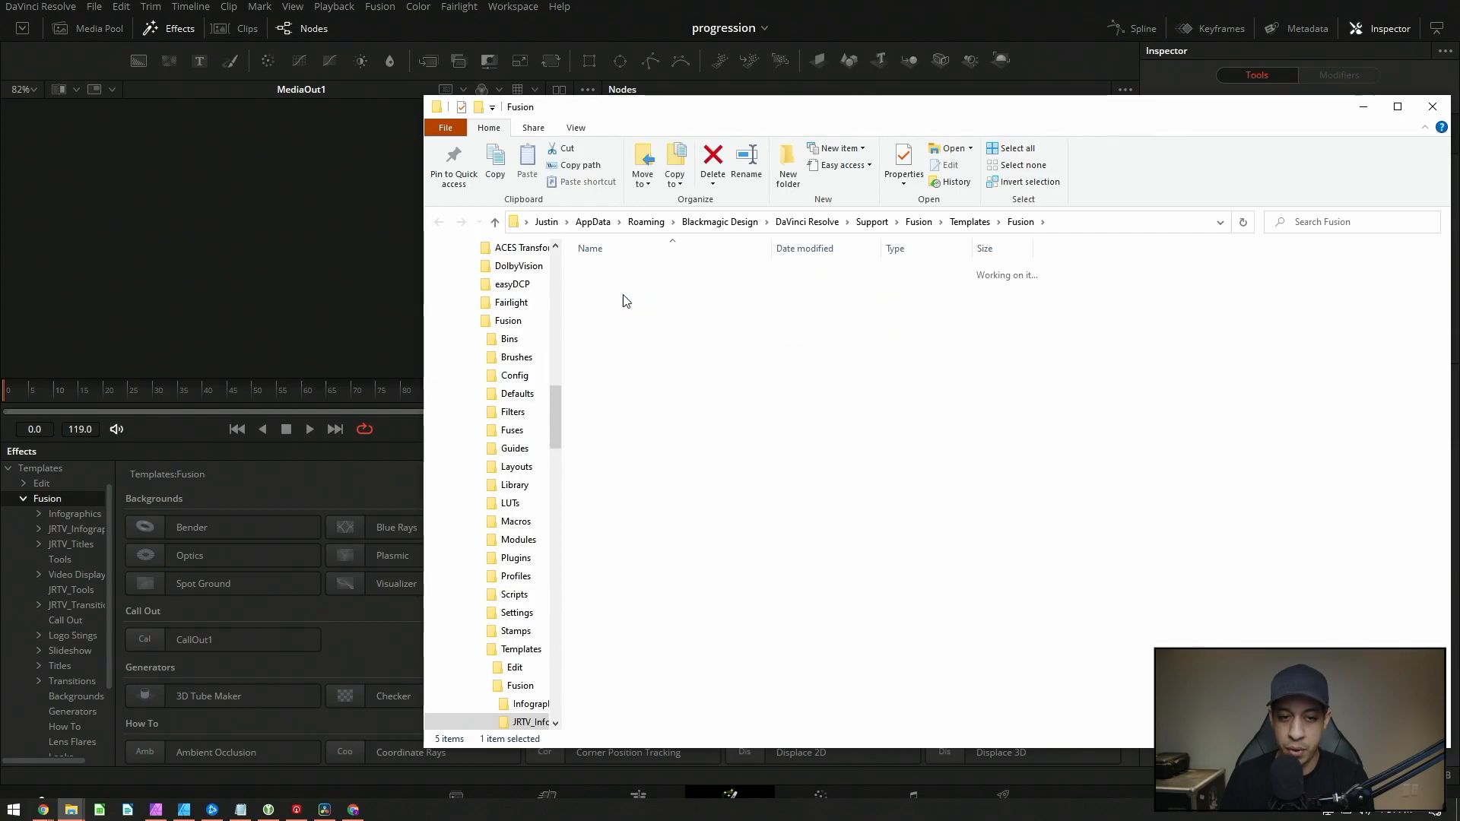
double_click(643, 273)
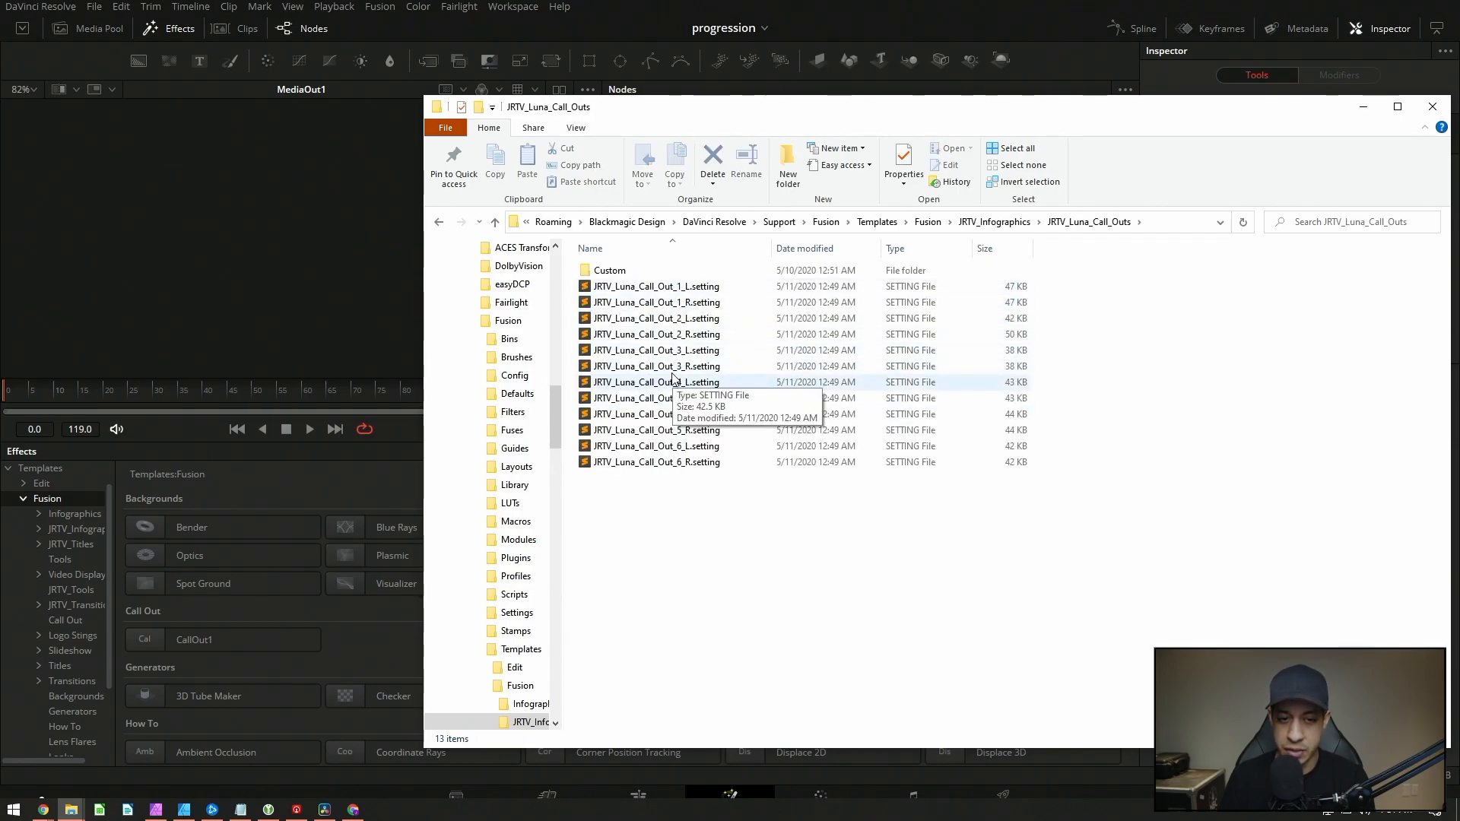
left_click_drag(747, 104, 1459, 93)
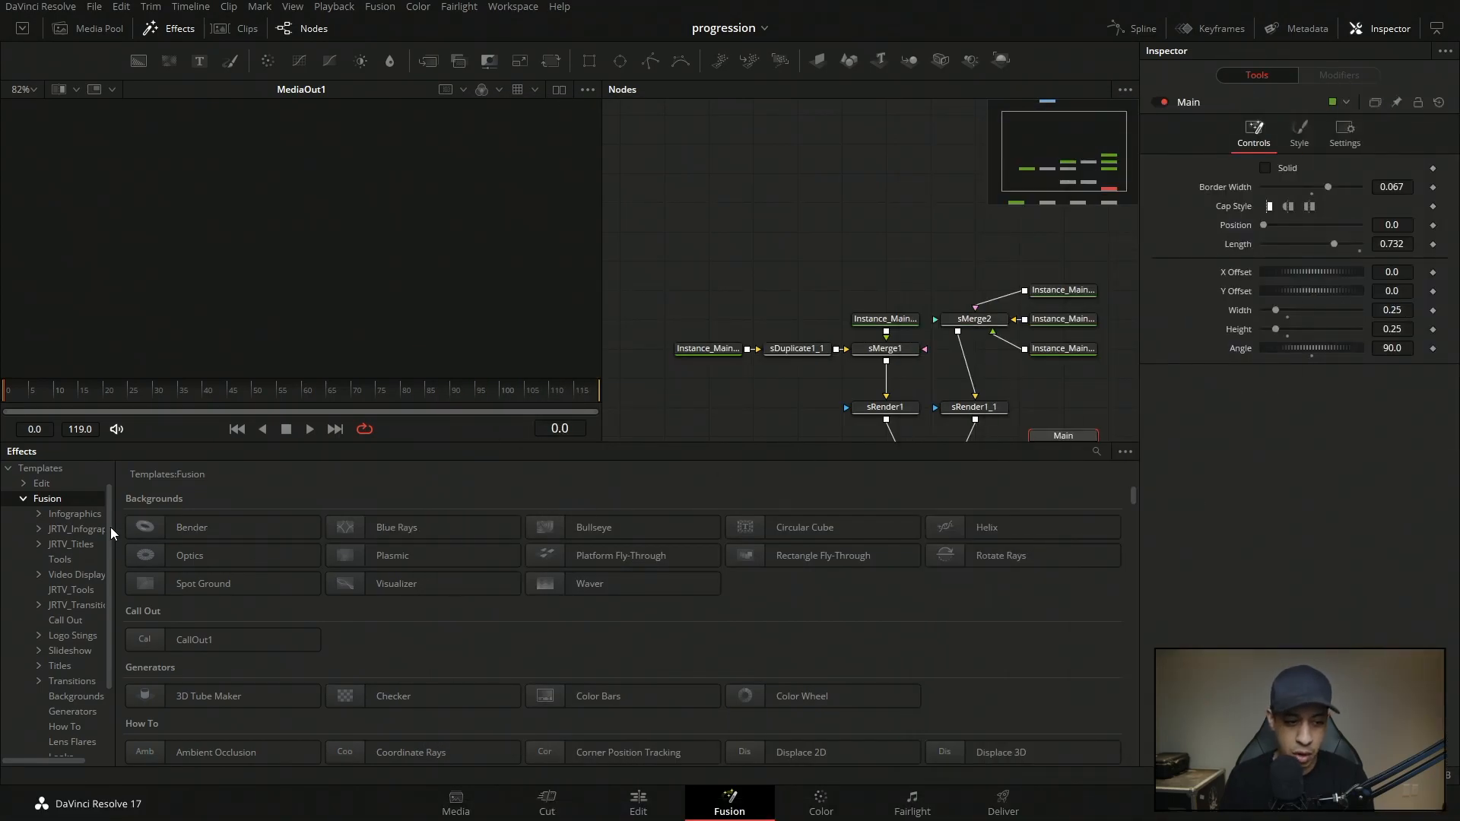
Return to File Explorer, go up to the Fusion templates folder and open its JRTV_Infographics subfolder
left_click_drag(1459, 93, 995, 123)
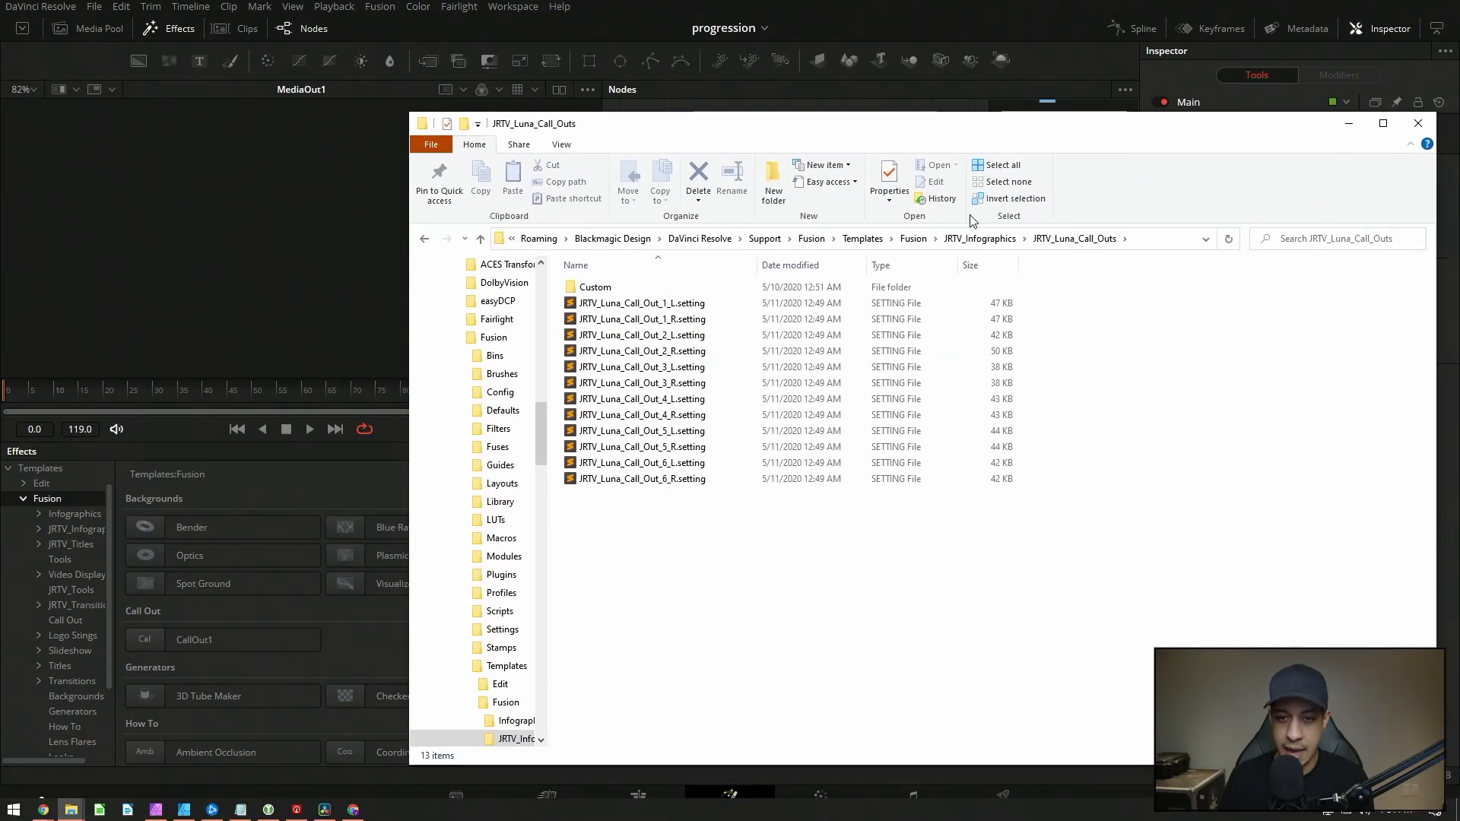
left_click(913, 243)
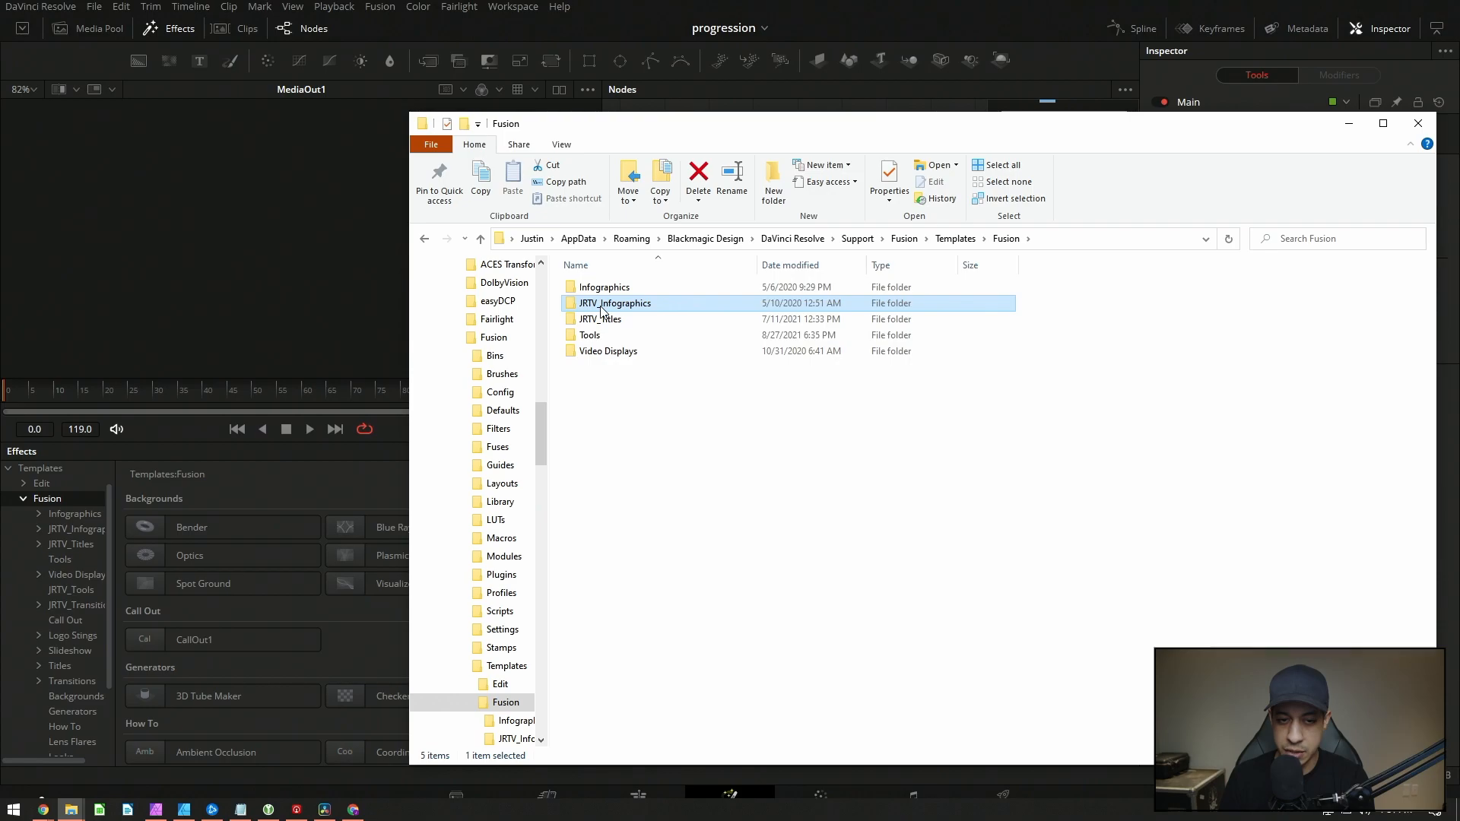
double_click(632, 304)
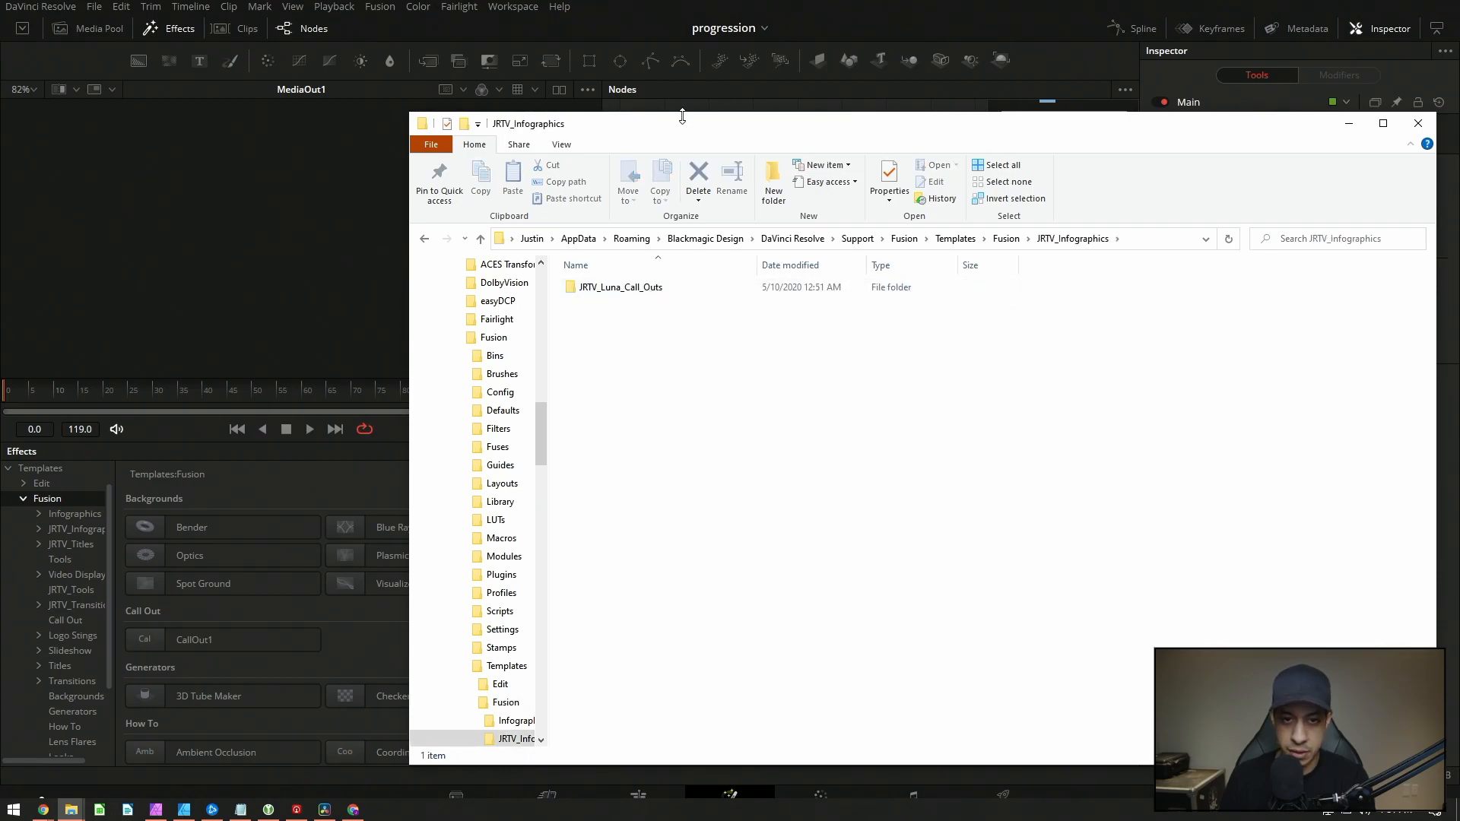
left_click_drag(681, 115, 681, 98)
Back in DaVinci Resolve, expand JRTV_Infographics in the effects library and list its expanded JRTV_Luna_Call_Outs category
left_click(25, 681)
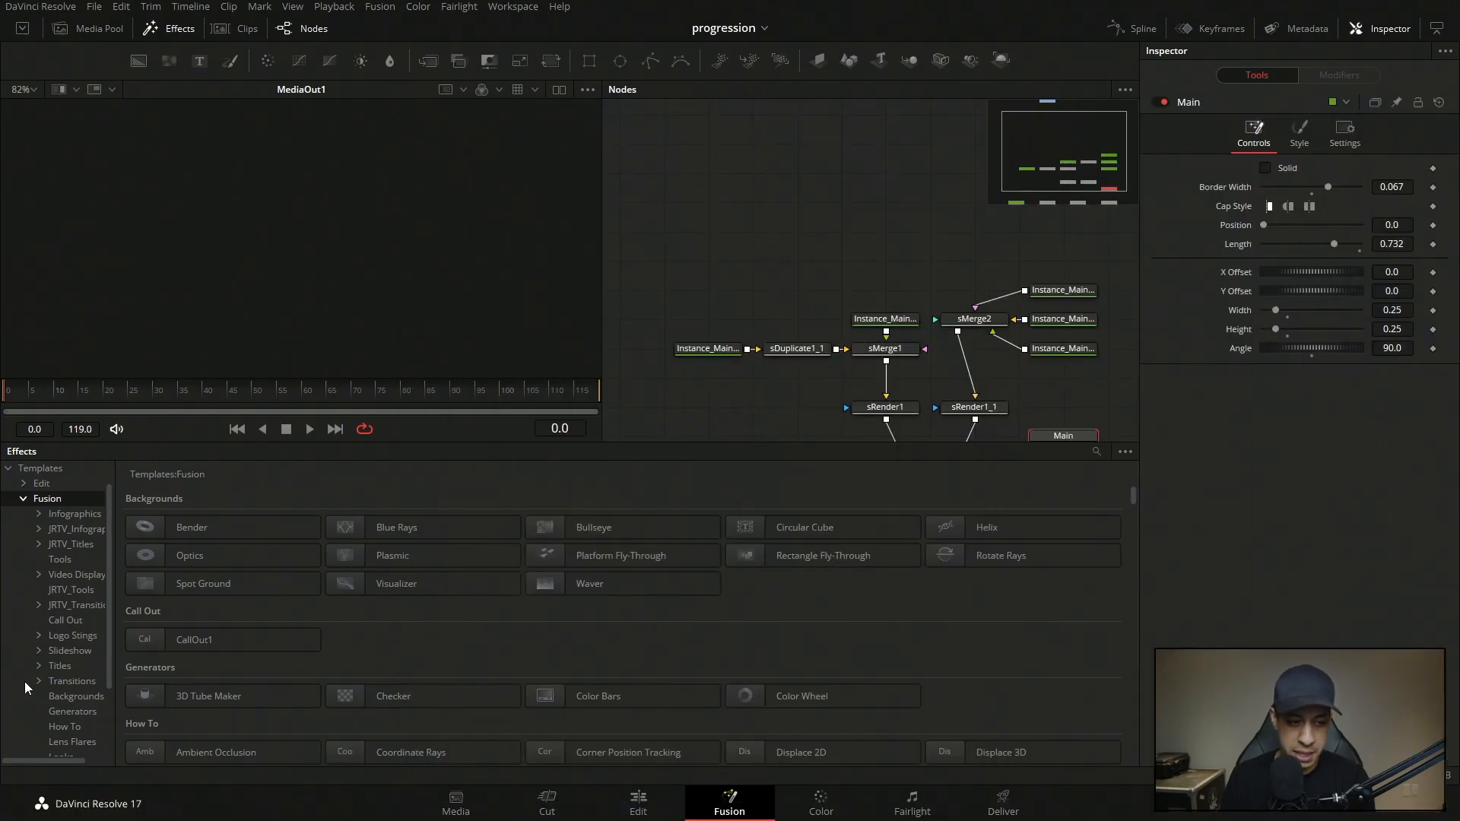
left_click_drag(108, 535, 107, 550)
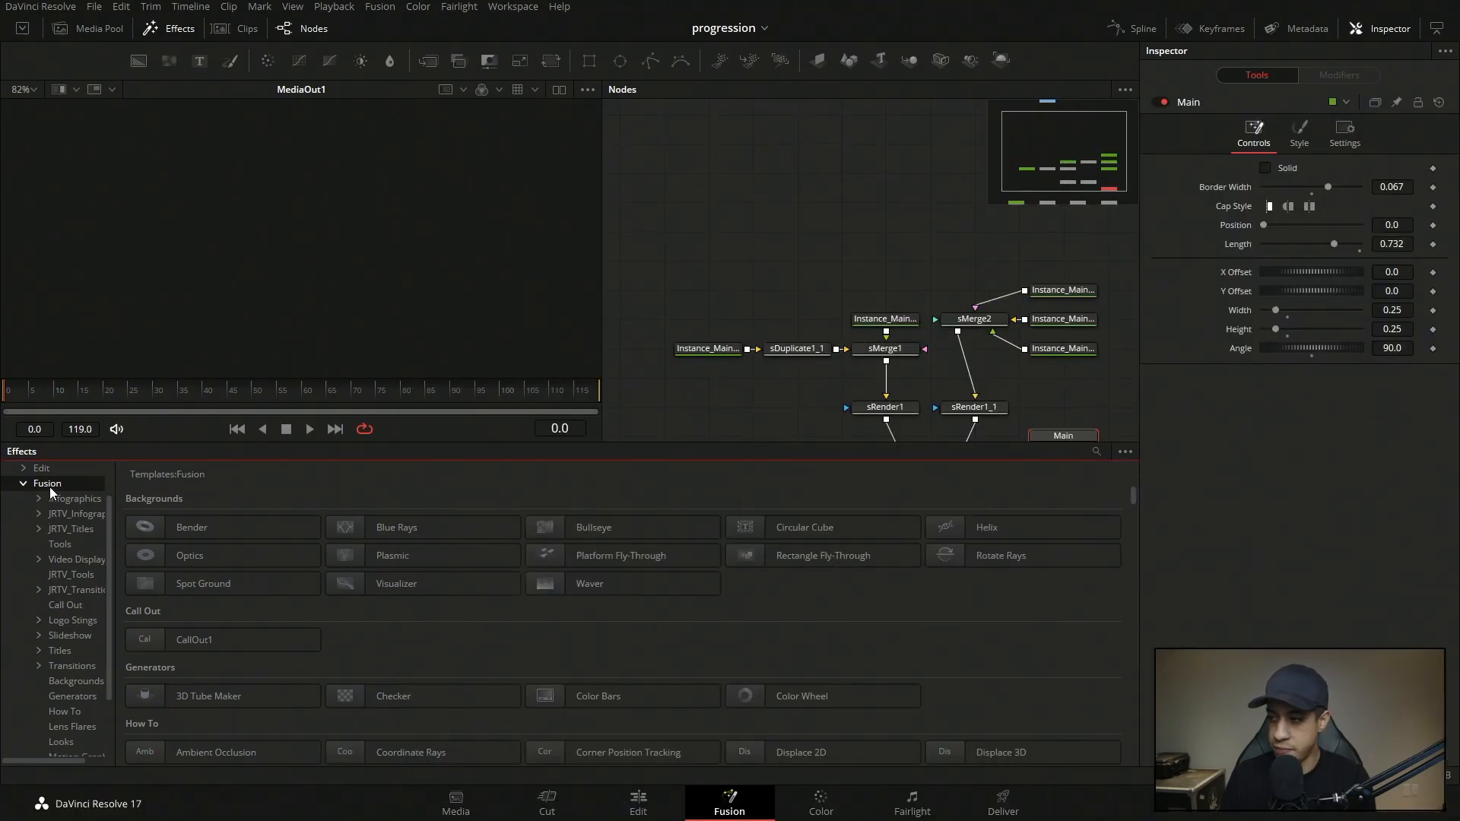
left_click(39, 513)
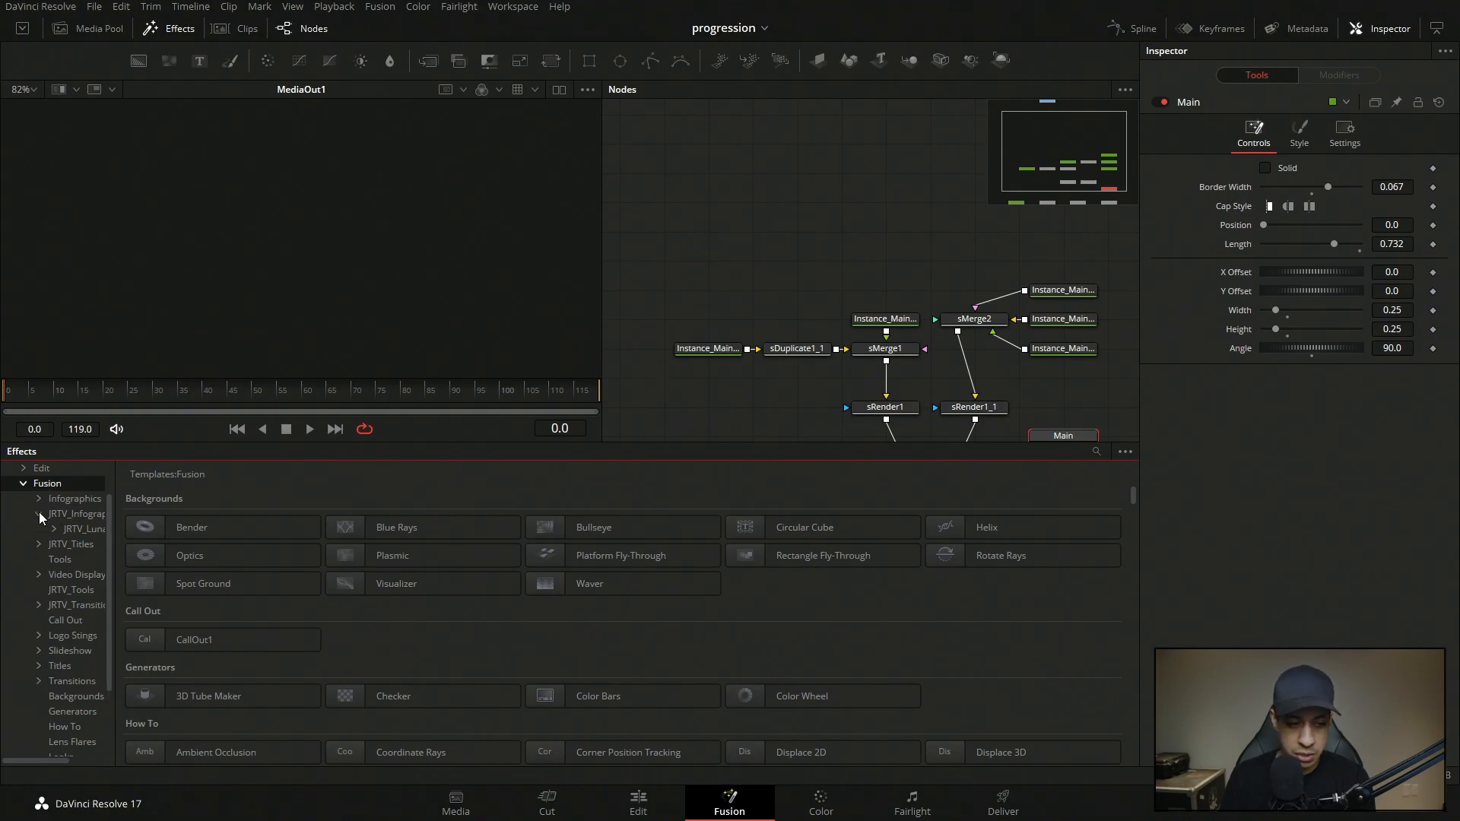
left_click(66, 513)
left_click(76, 530)
left_click(54, 529)
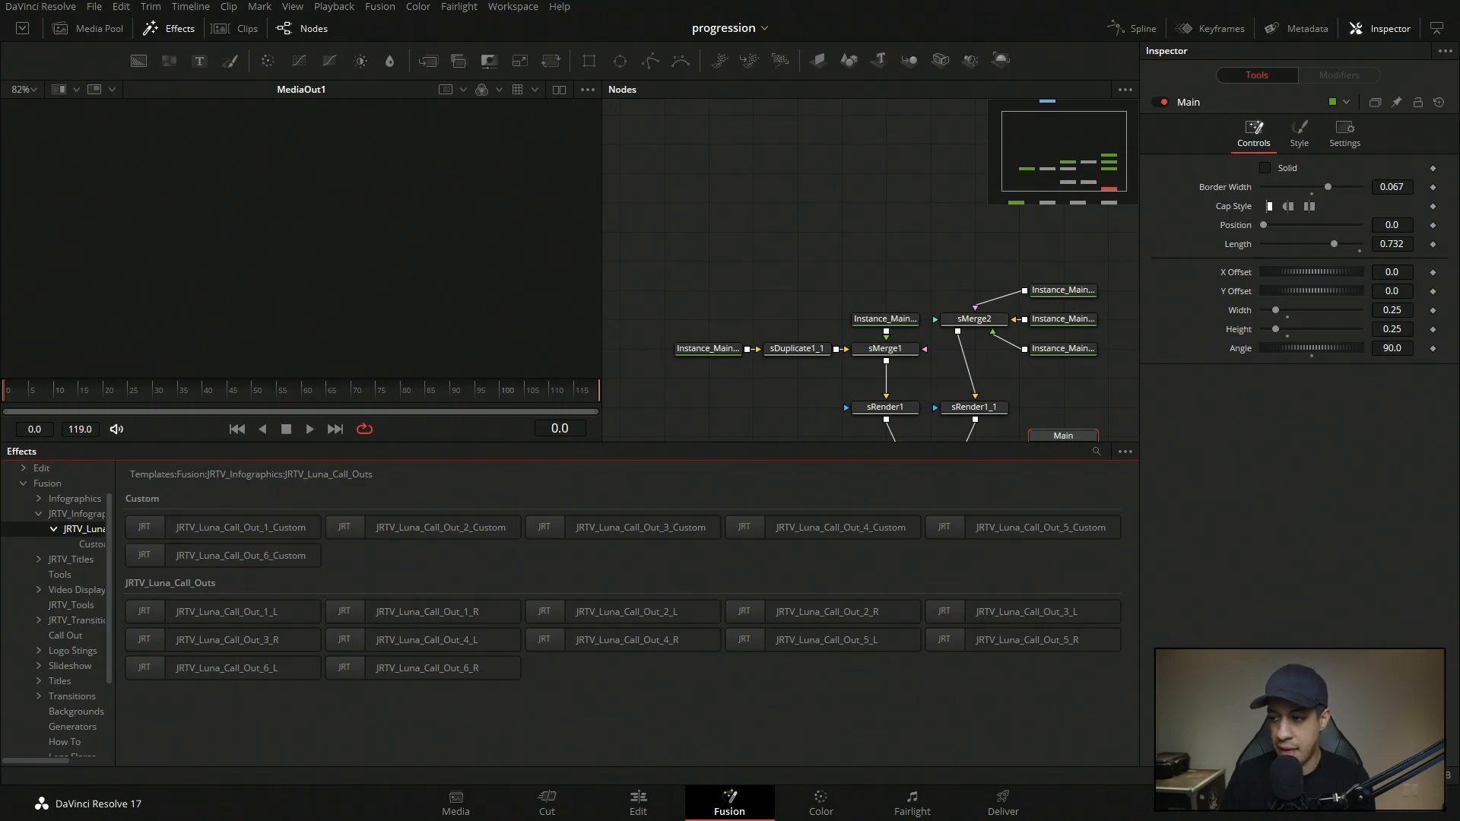
Switch to File Explorer to view the Custom folder inside JRTV_Luna_Call_Outs, and return to DaVinci Resolve
key("alt+Tab")
double_click(693, 288)
double_click(679, 290)
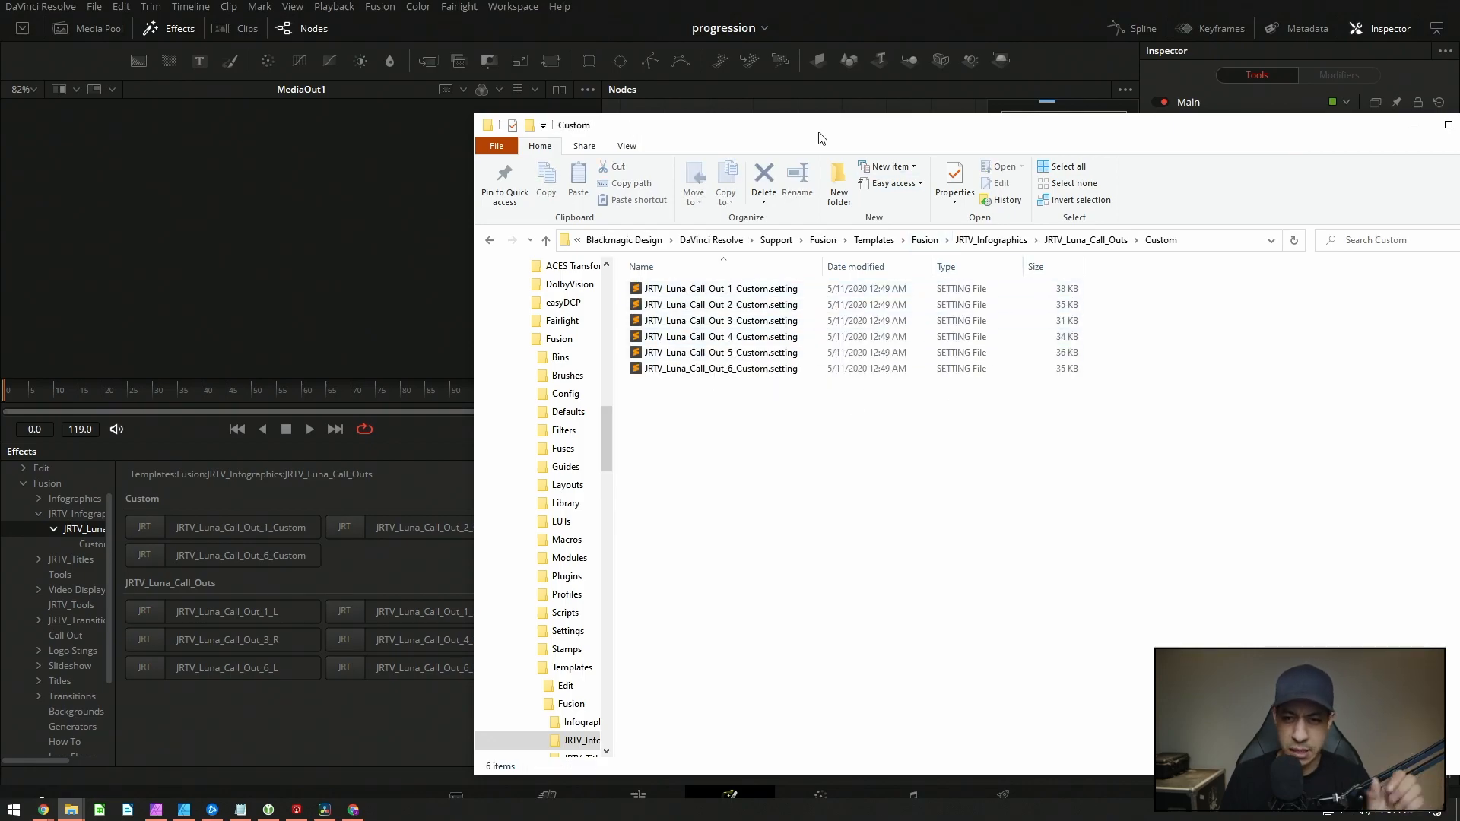
key("alt+Tab")
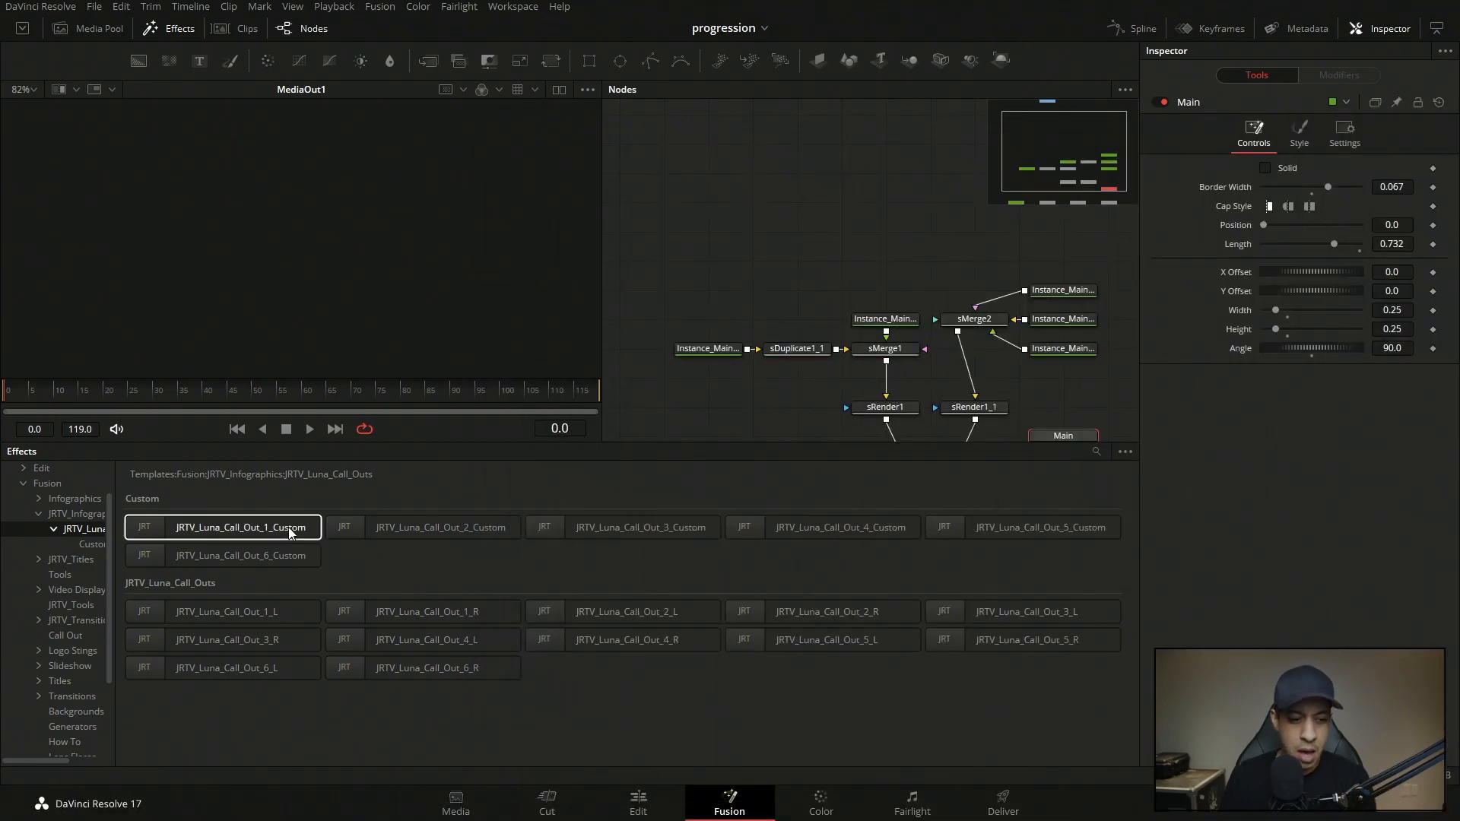
List the Custom call-out templates in the effects library and compare them with the matching Custom folder in File Explorer
left_click(82, 516)
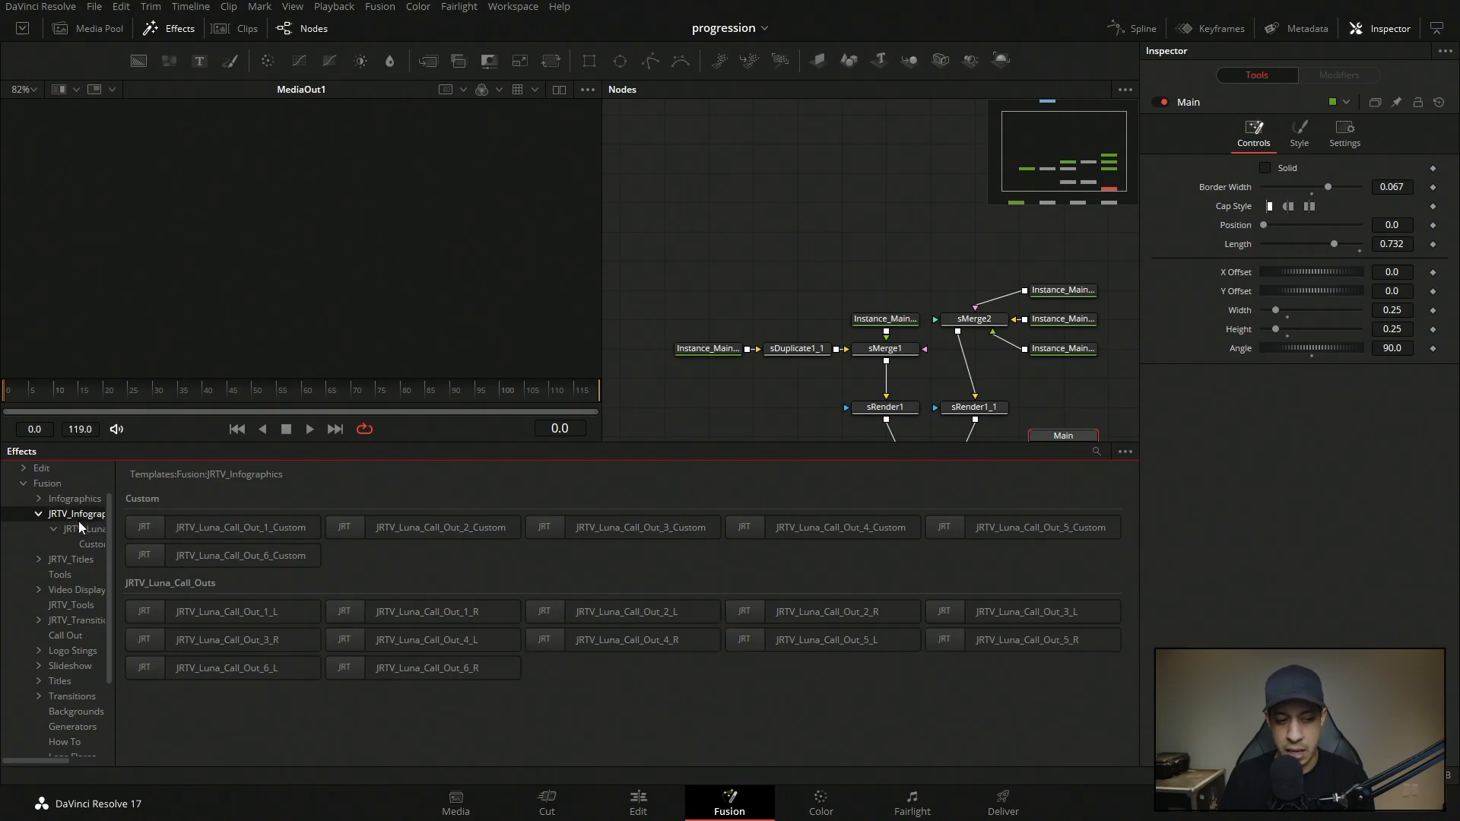
left_click(90, 543)
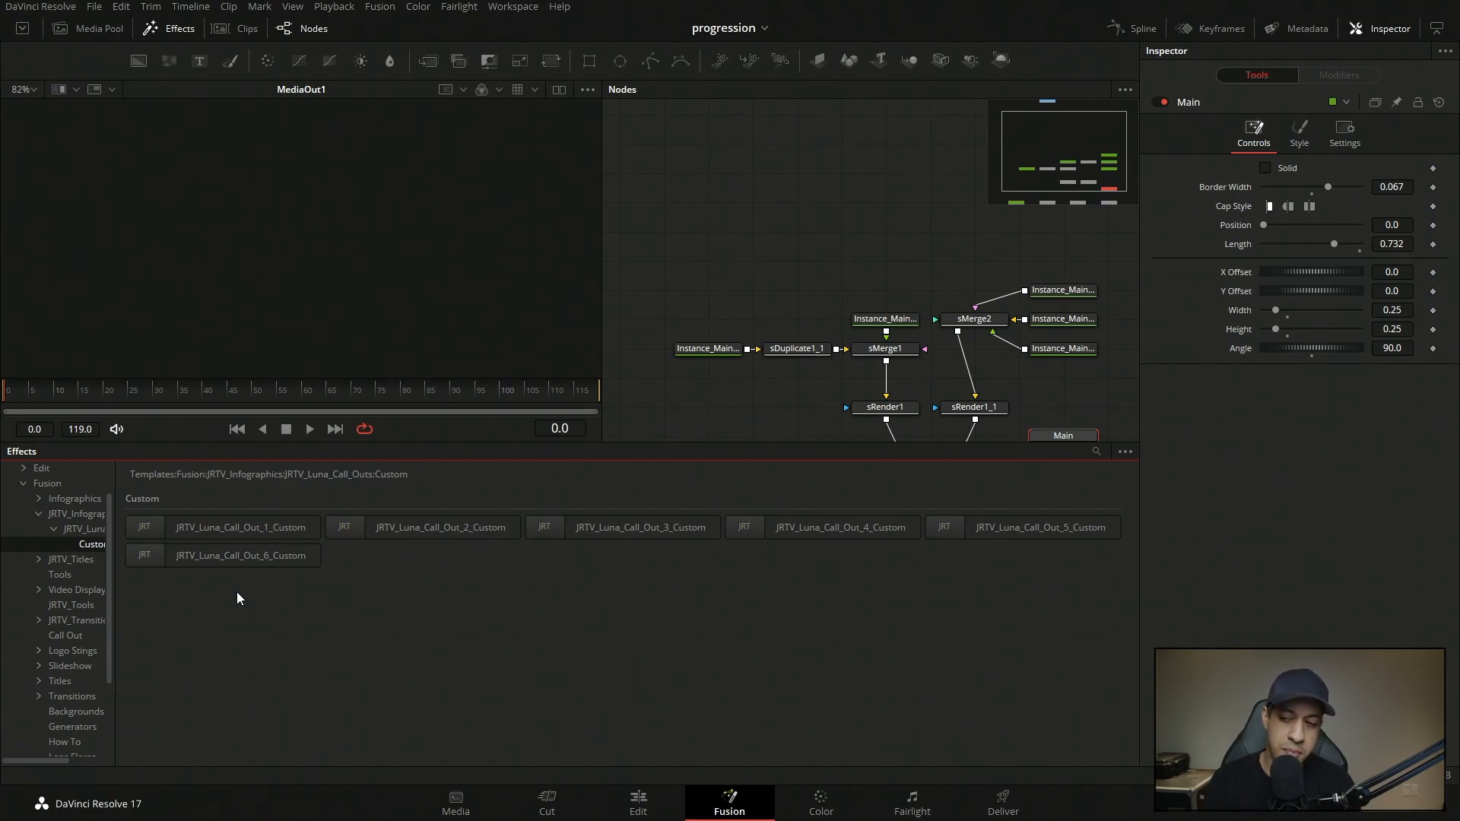
left_click_drag(1459, 138, 808, 136)
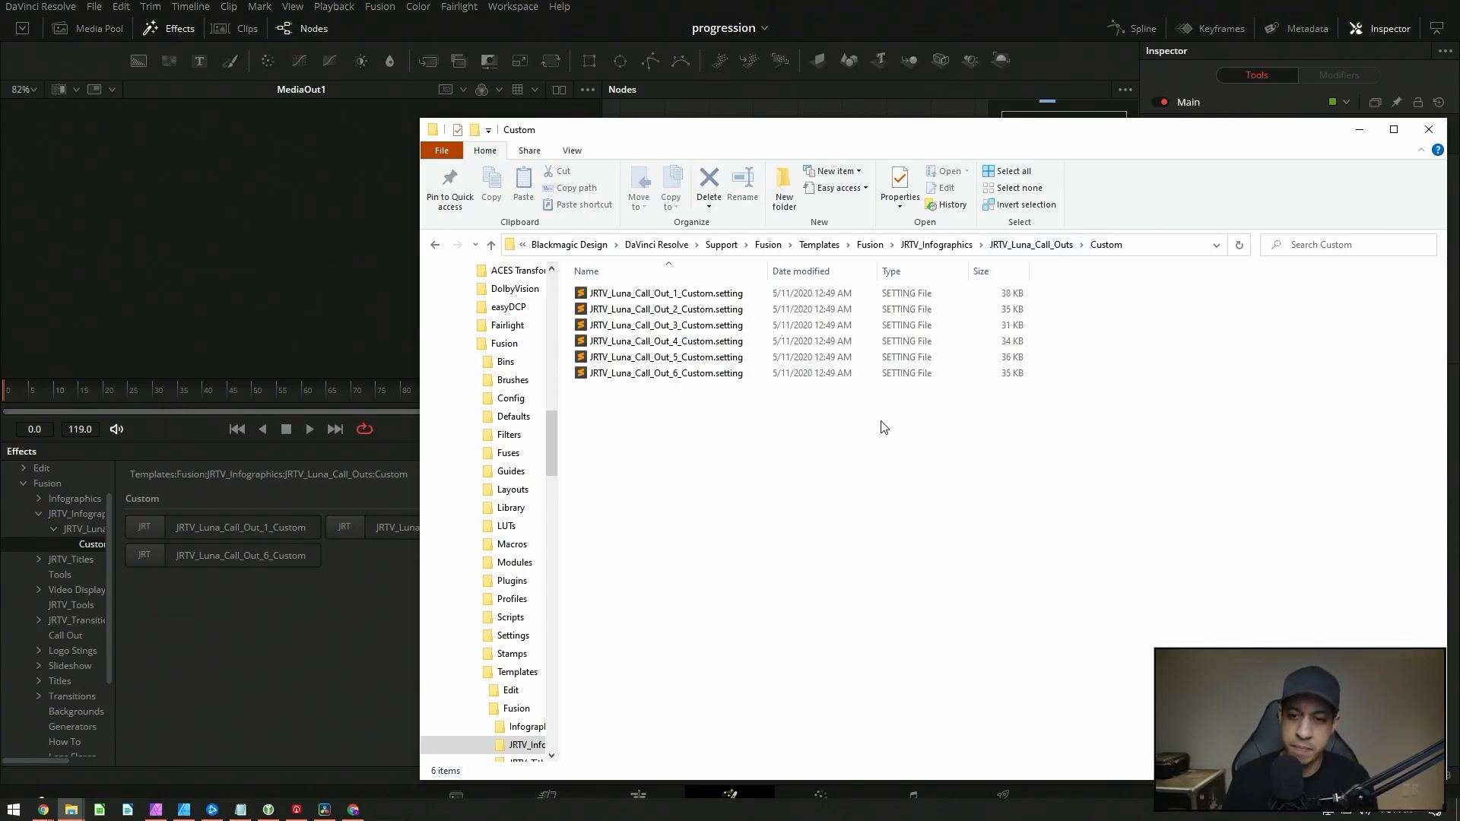
left_click_drag(855, 137, 1459, 138)
Switch to the Edit page, expand the Titles category and select its JRTV Free subcategory
left_click(638, 802)
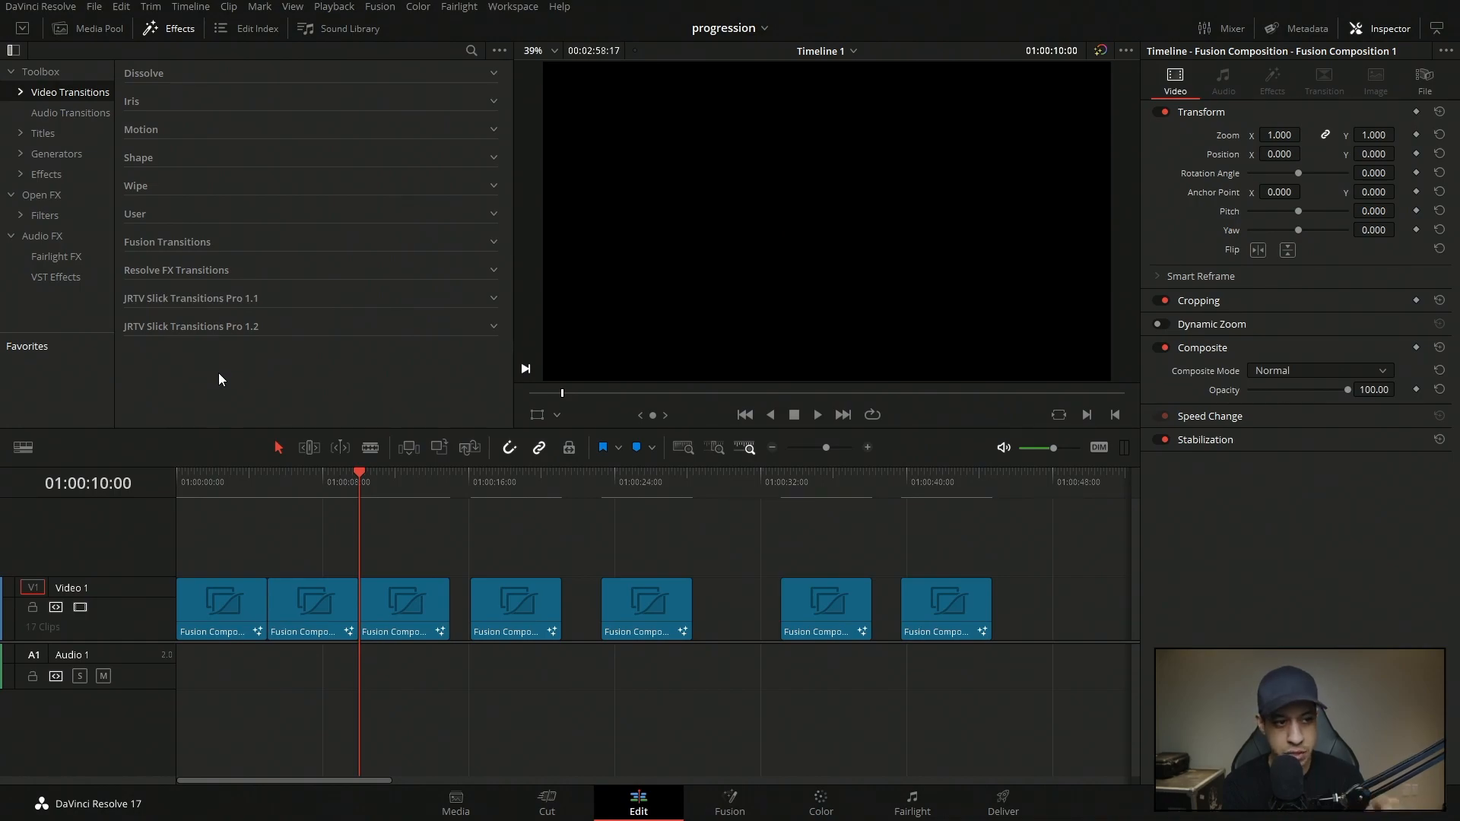
left_click(21, 134)
left_click(38, 135)
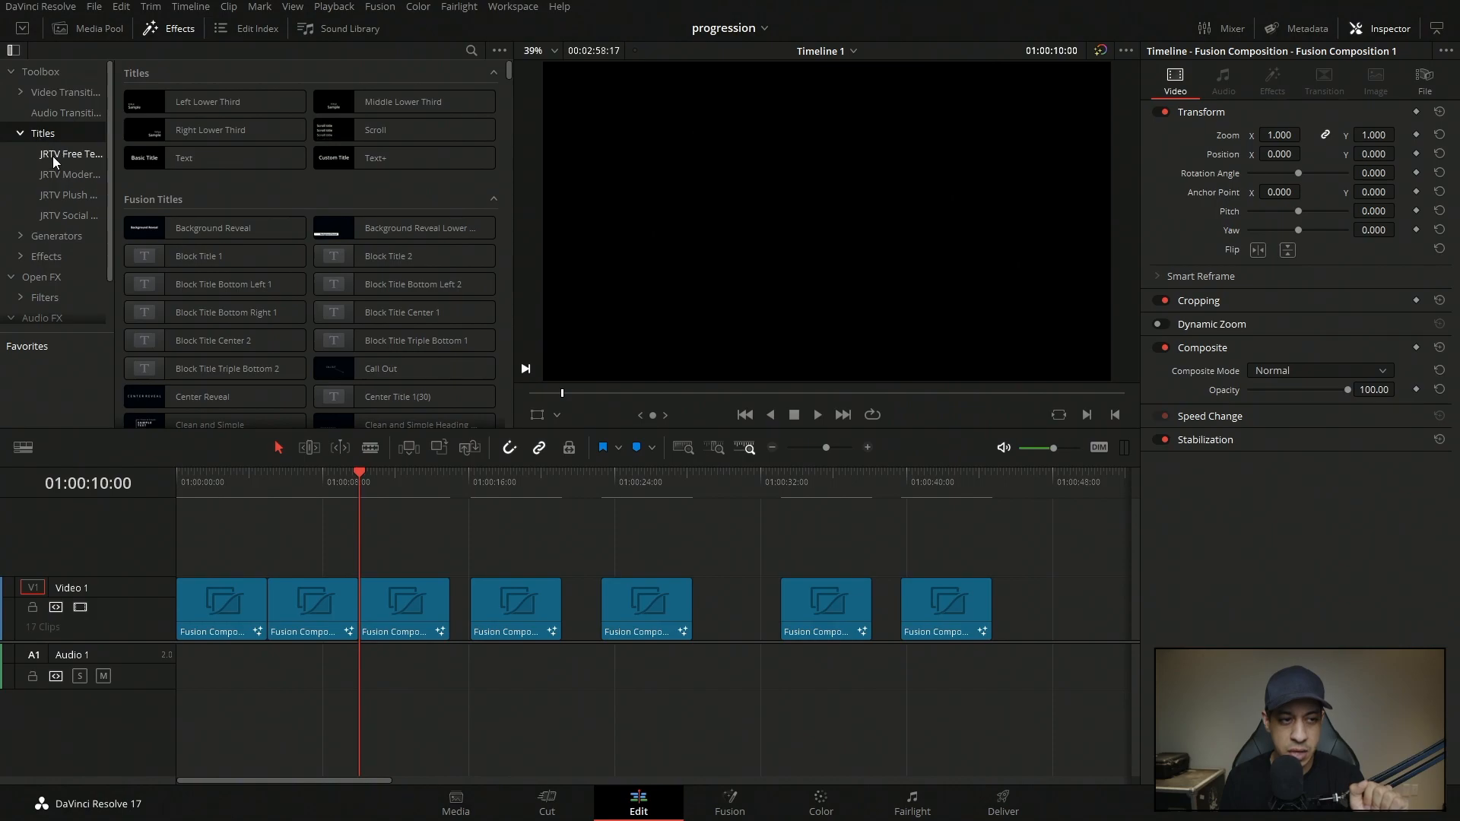
left_click(65, 153)
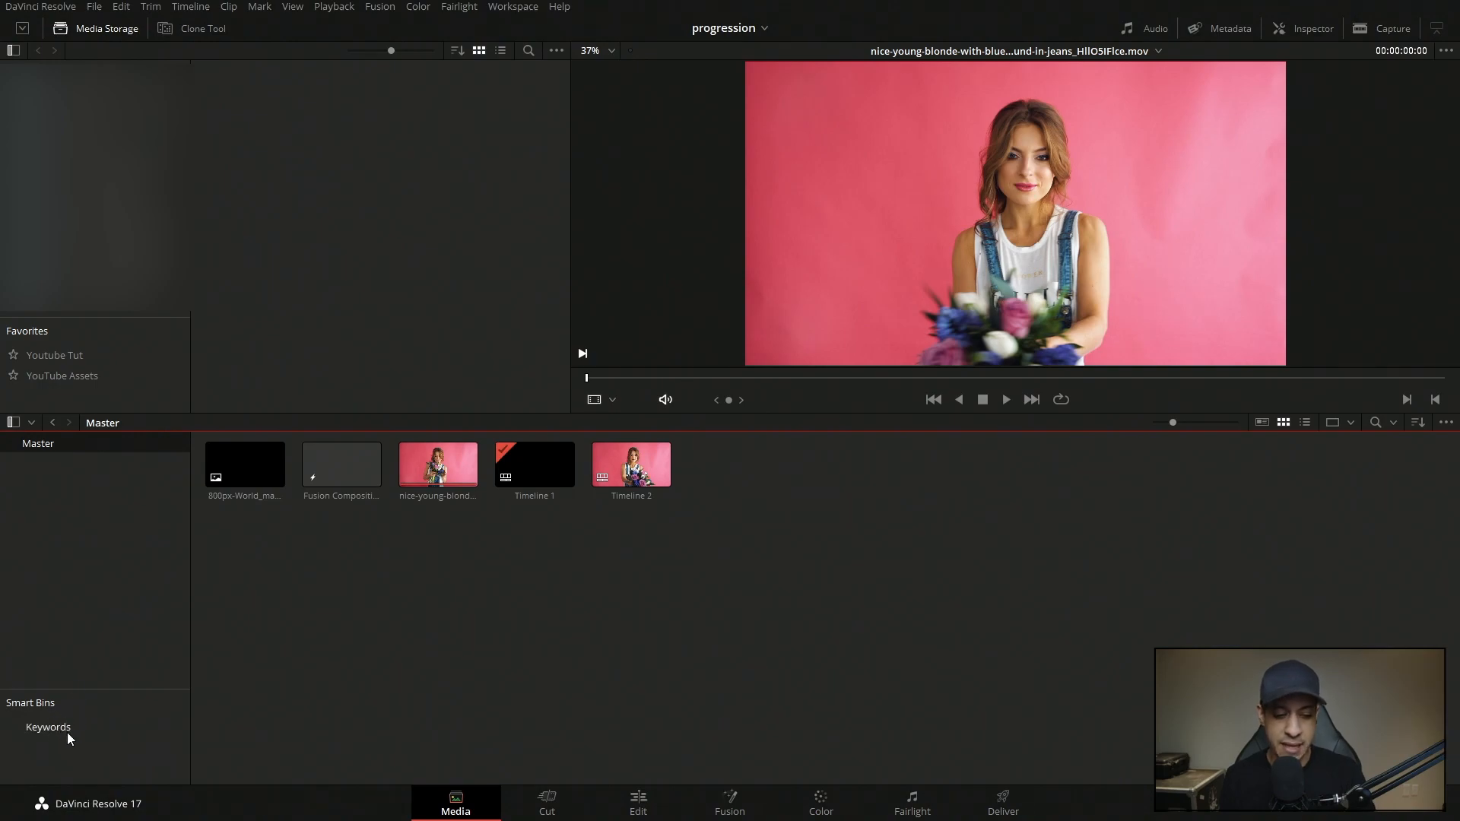
Select the nice-young-blonde video clip in the Master bin and show its metadata
left_click(445, 465)
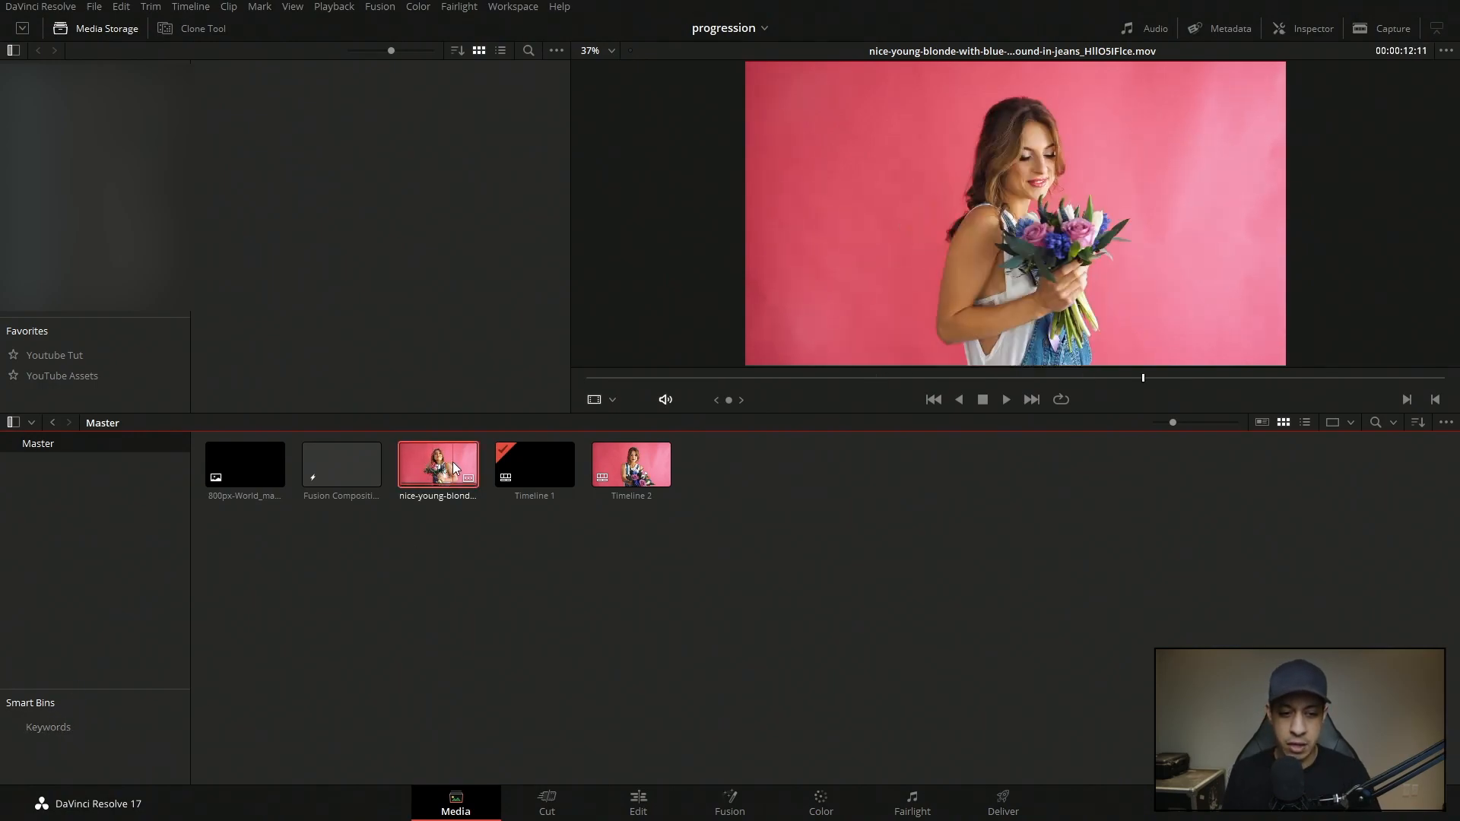
left_click(1219, 29)
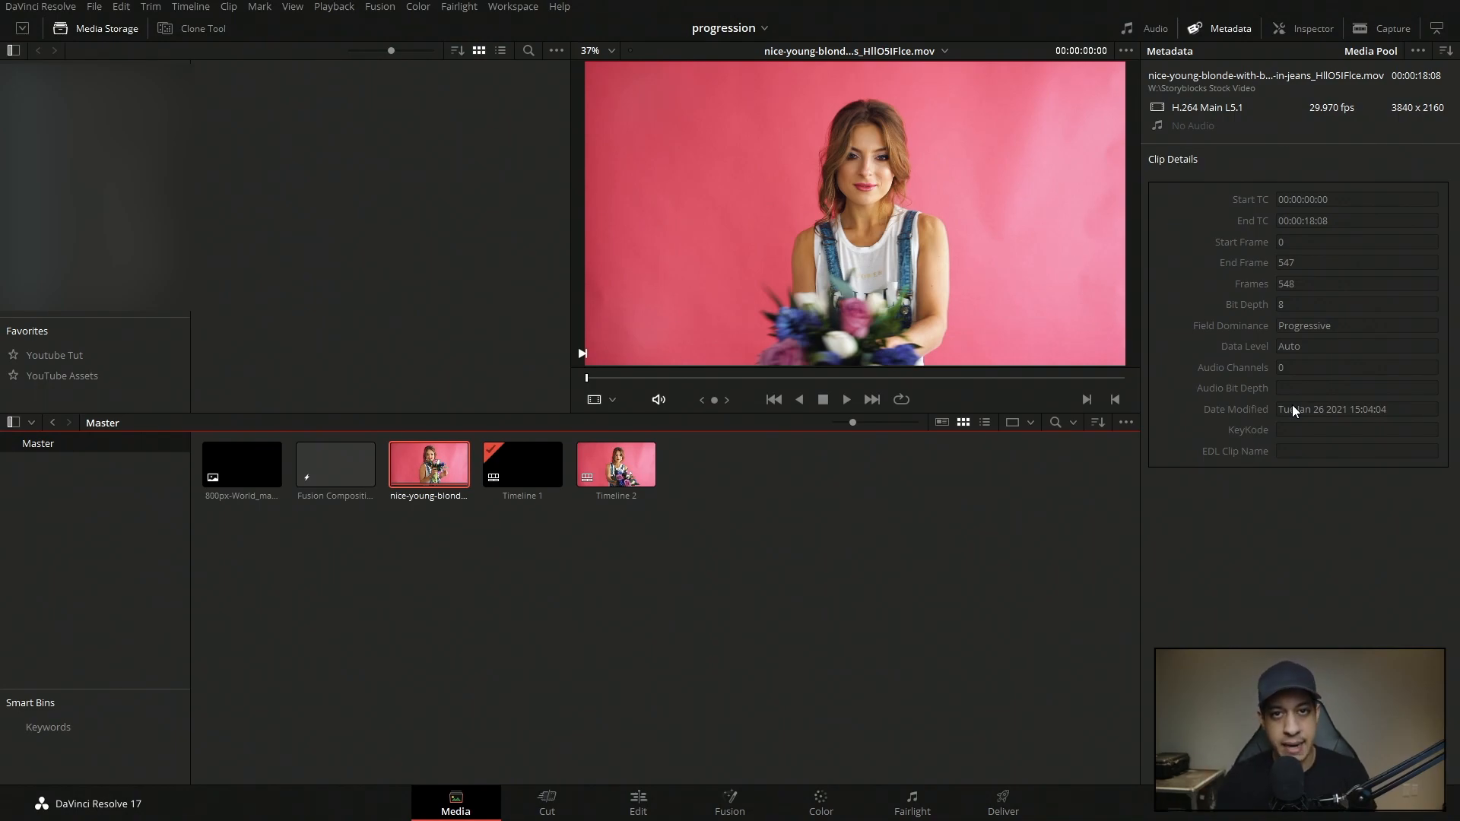
Switch the nice-young-blonde clip's metadata view from Clip Details to All Groups
left_click(1414, 50)
left_click(1321, 53)
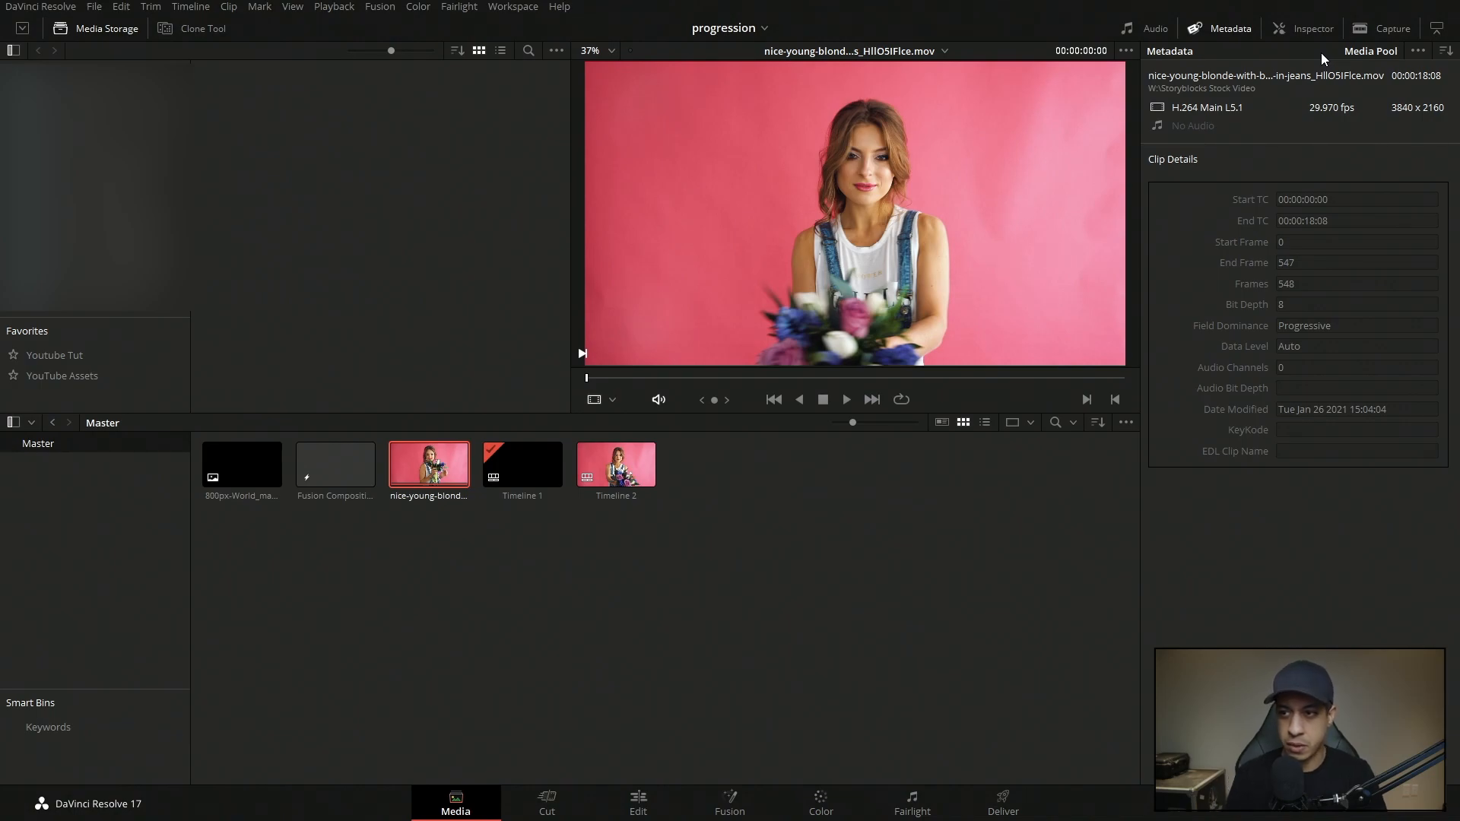
left_click(1446, 51)
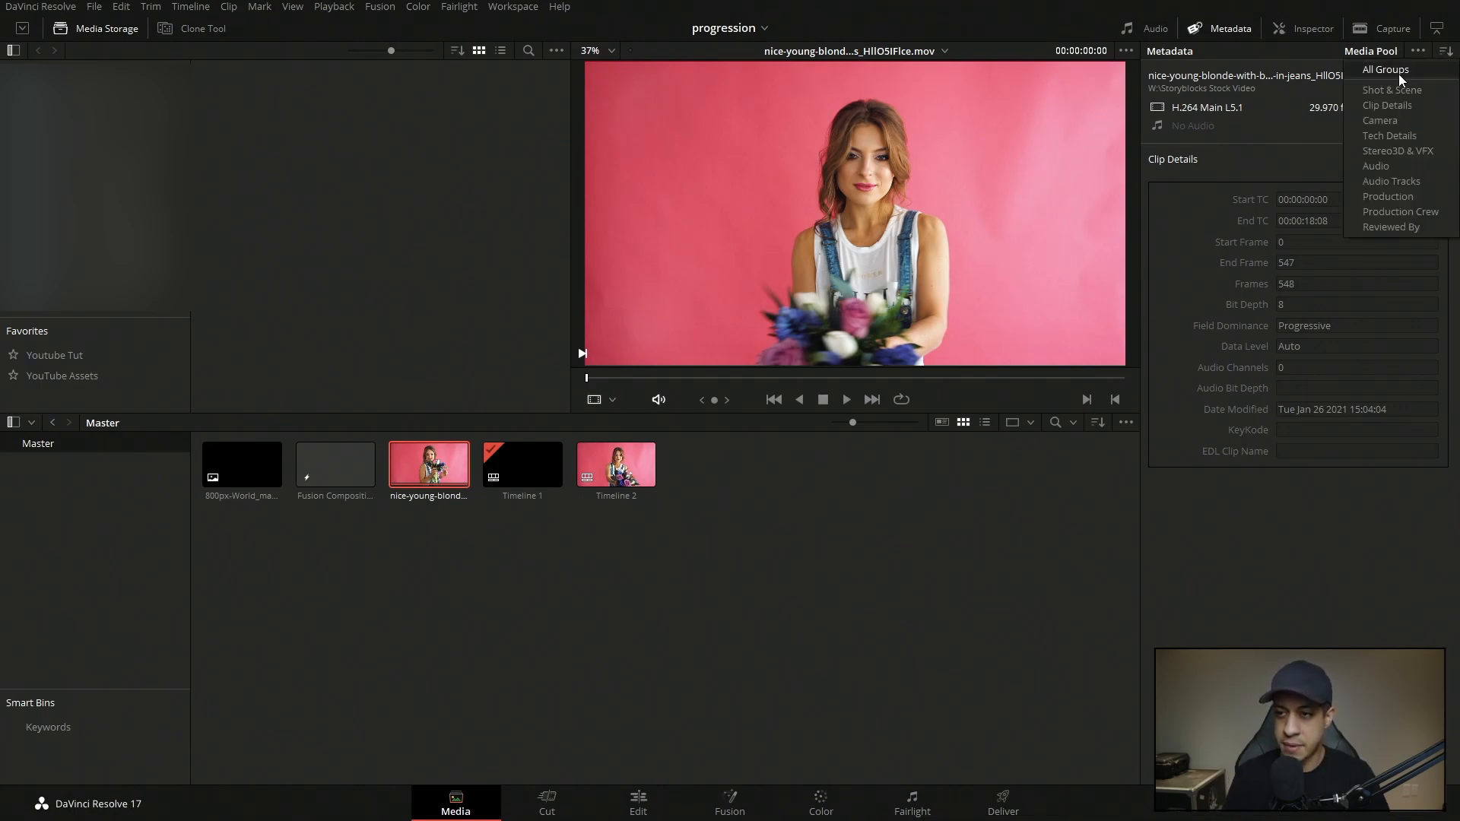
left_click(1382, 70)
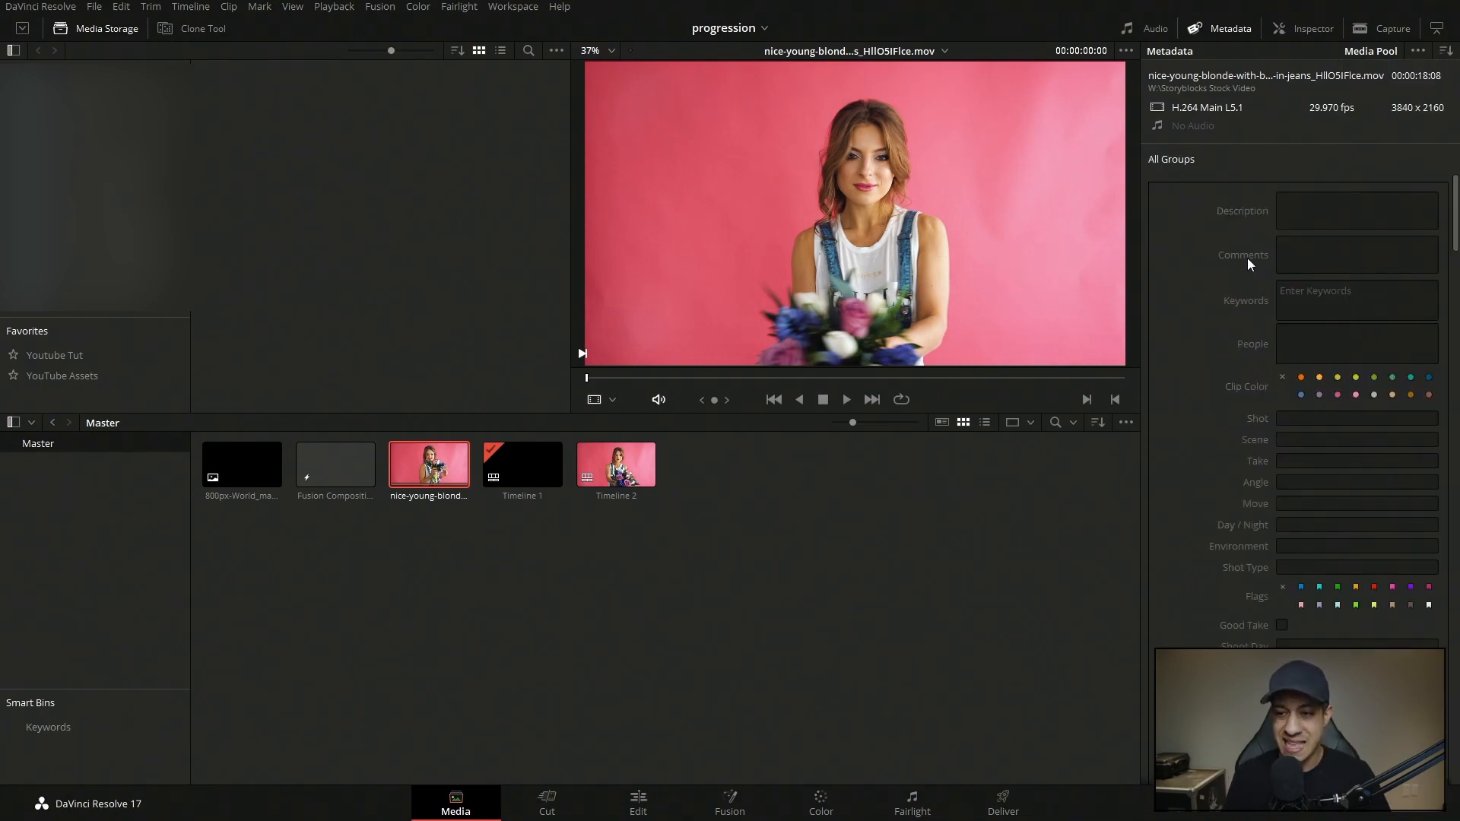
left_click_drag(1455, 199, 1418, 161)
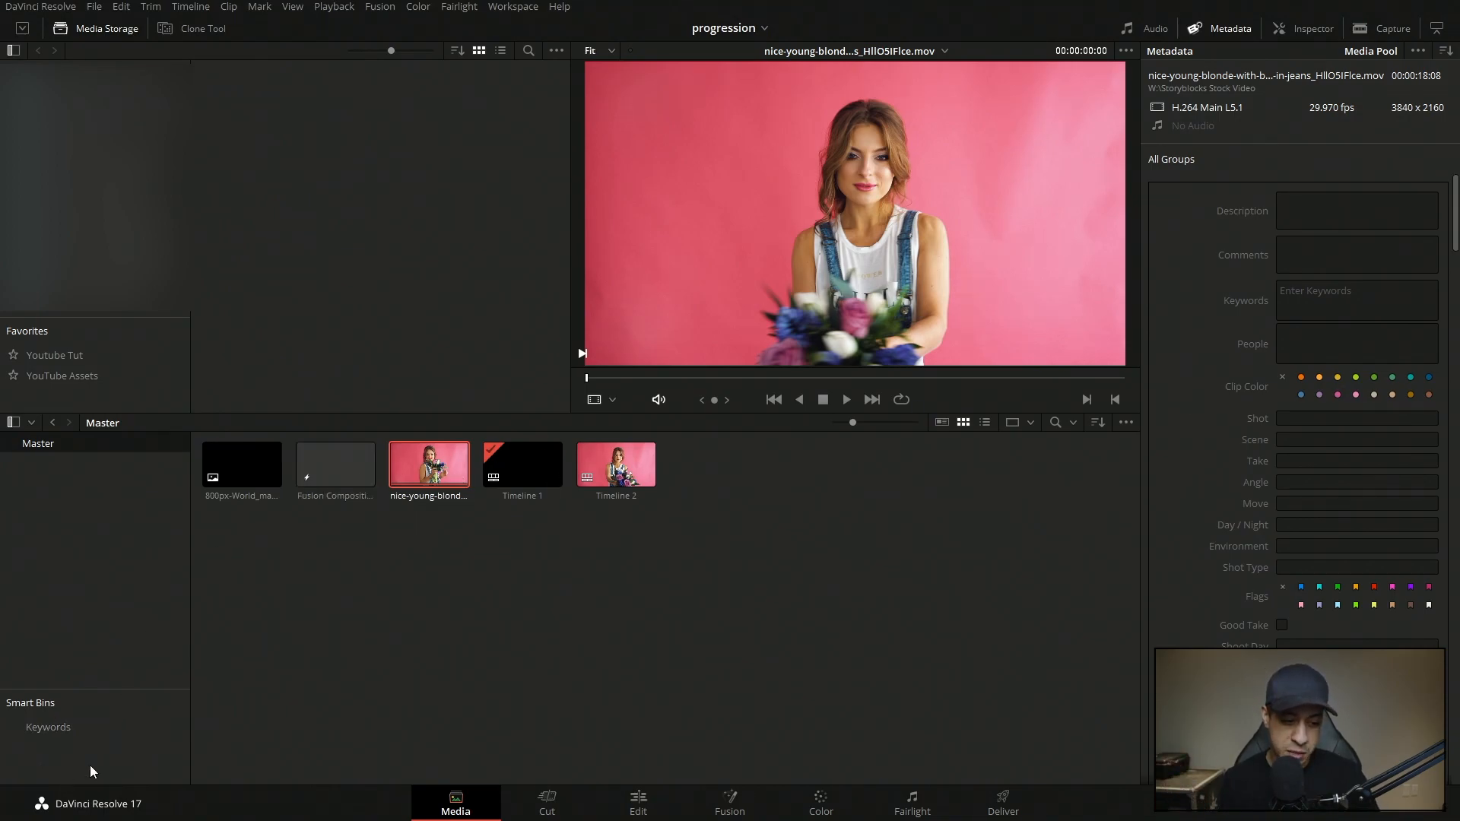
Add the keyword "girl" to the nice-young-blonde clip's metadata
left_click(1337, 304)
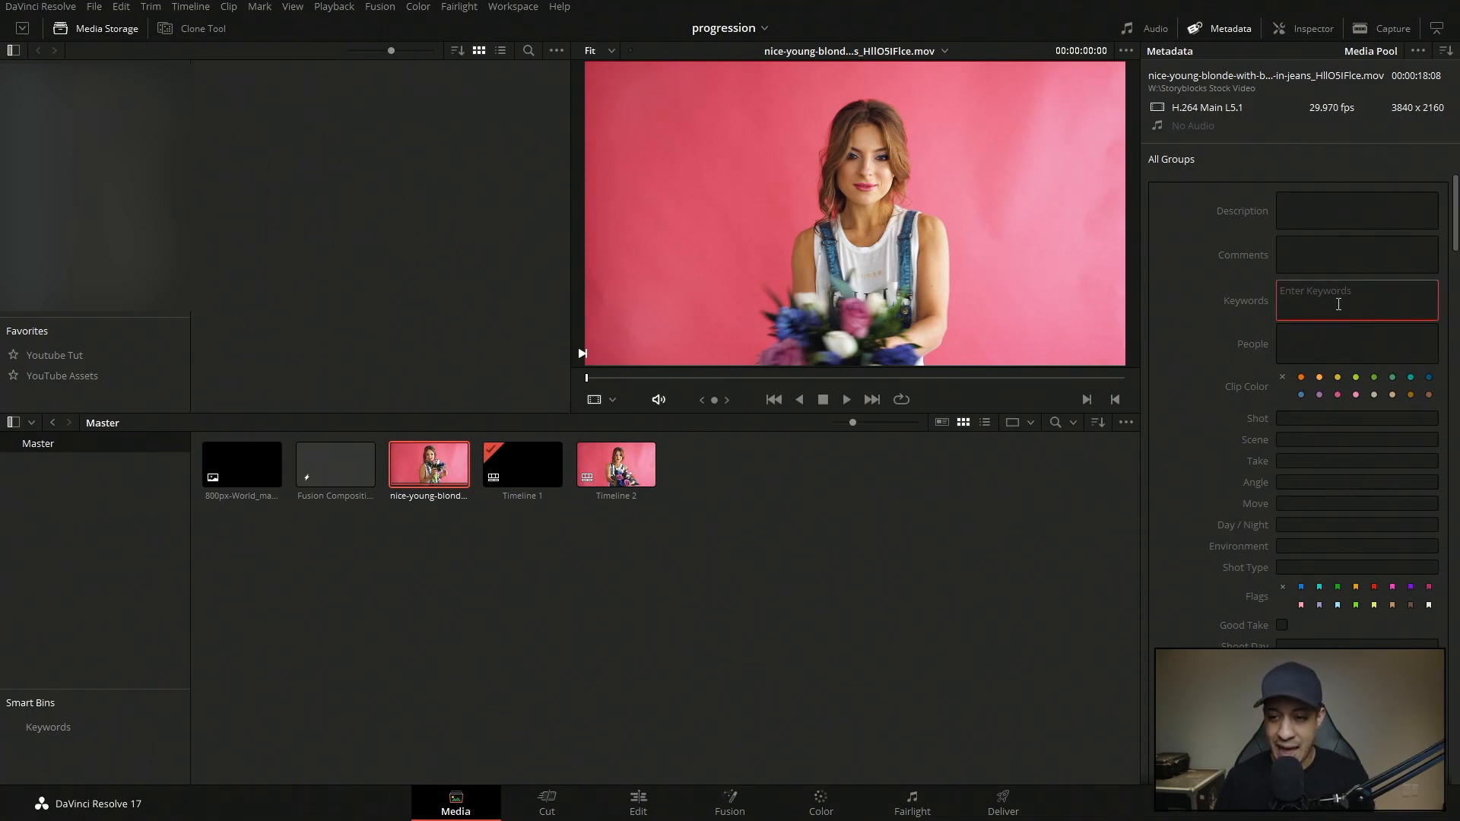
type("girl")
key("Return")
left_click(1332, 349)
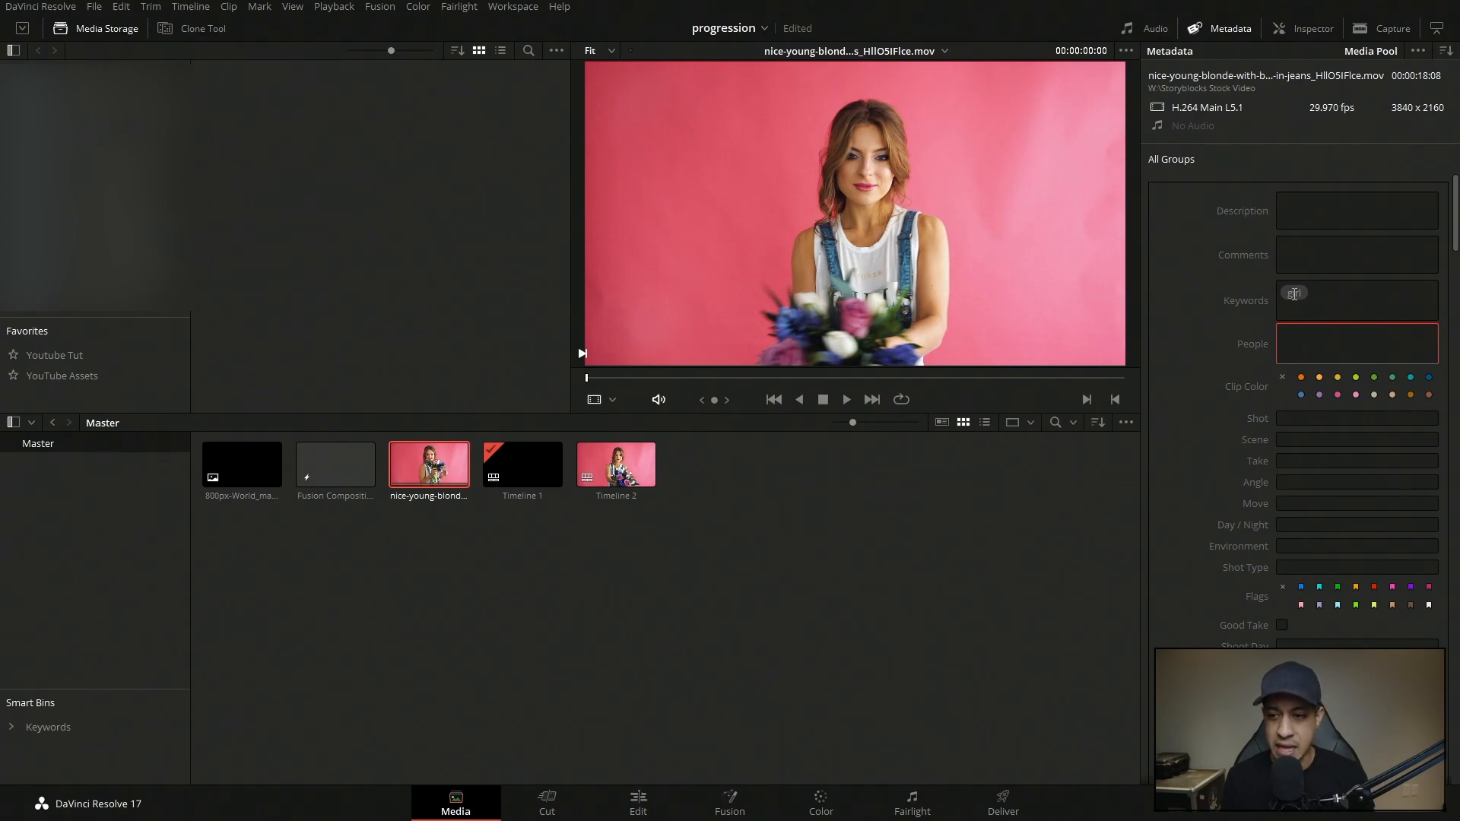
Expand the Keywords smart bins and view the contents of the girl bin and the parent Keywords bin
left_click(11, 727)
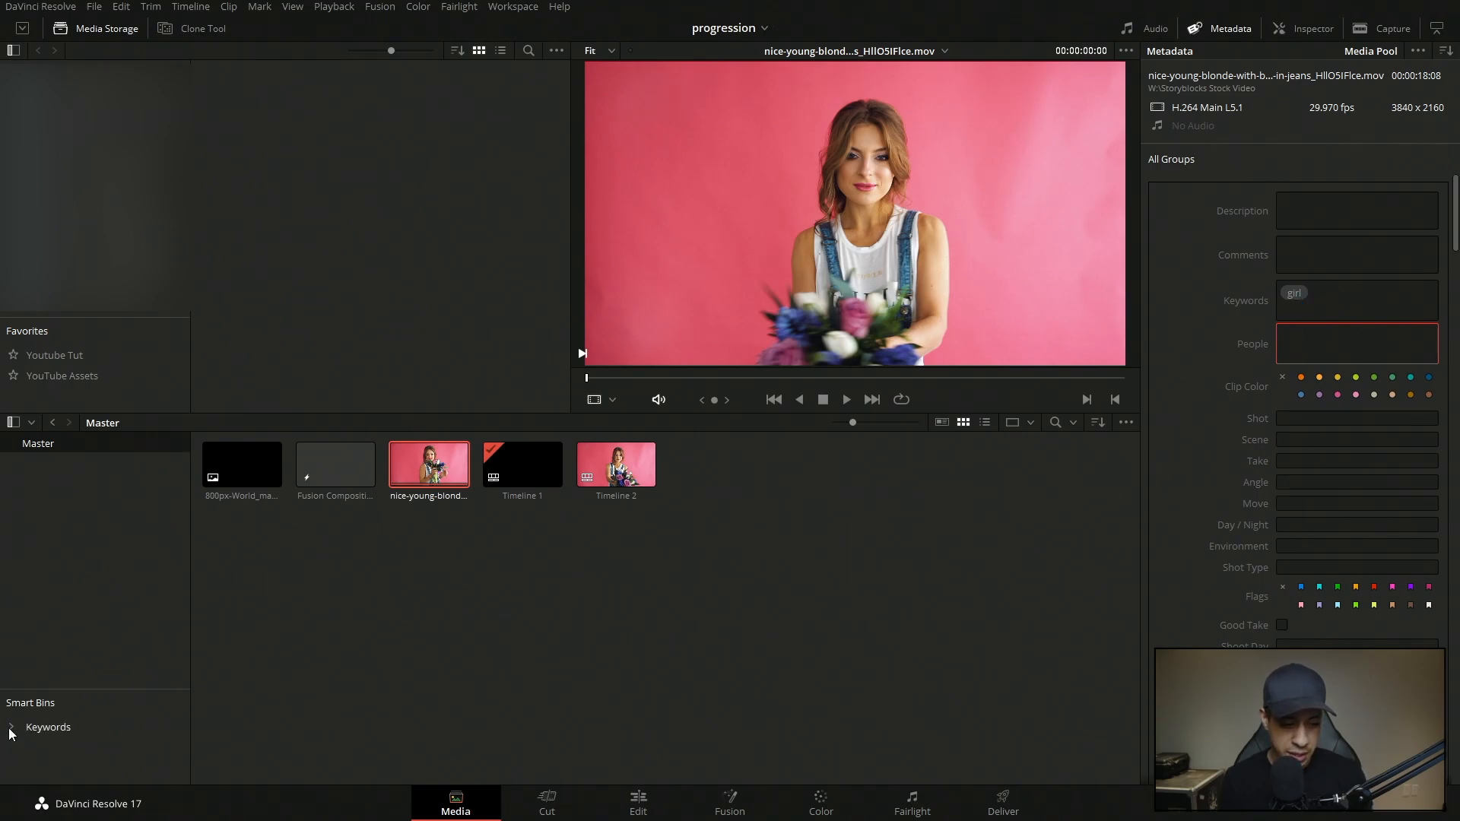
left_click(53, 748)
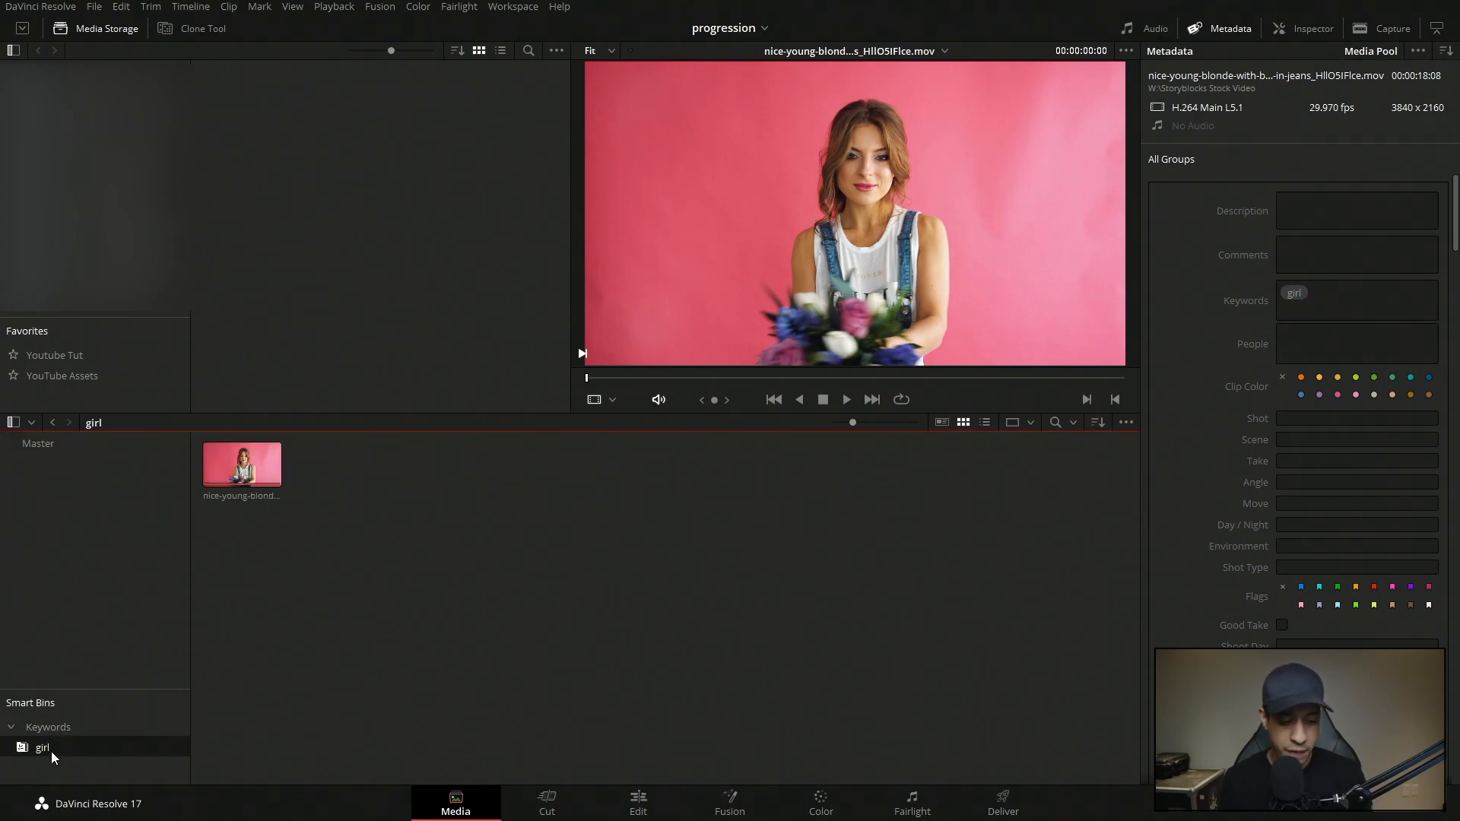
left_click(67, 734)
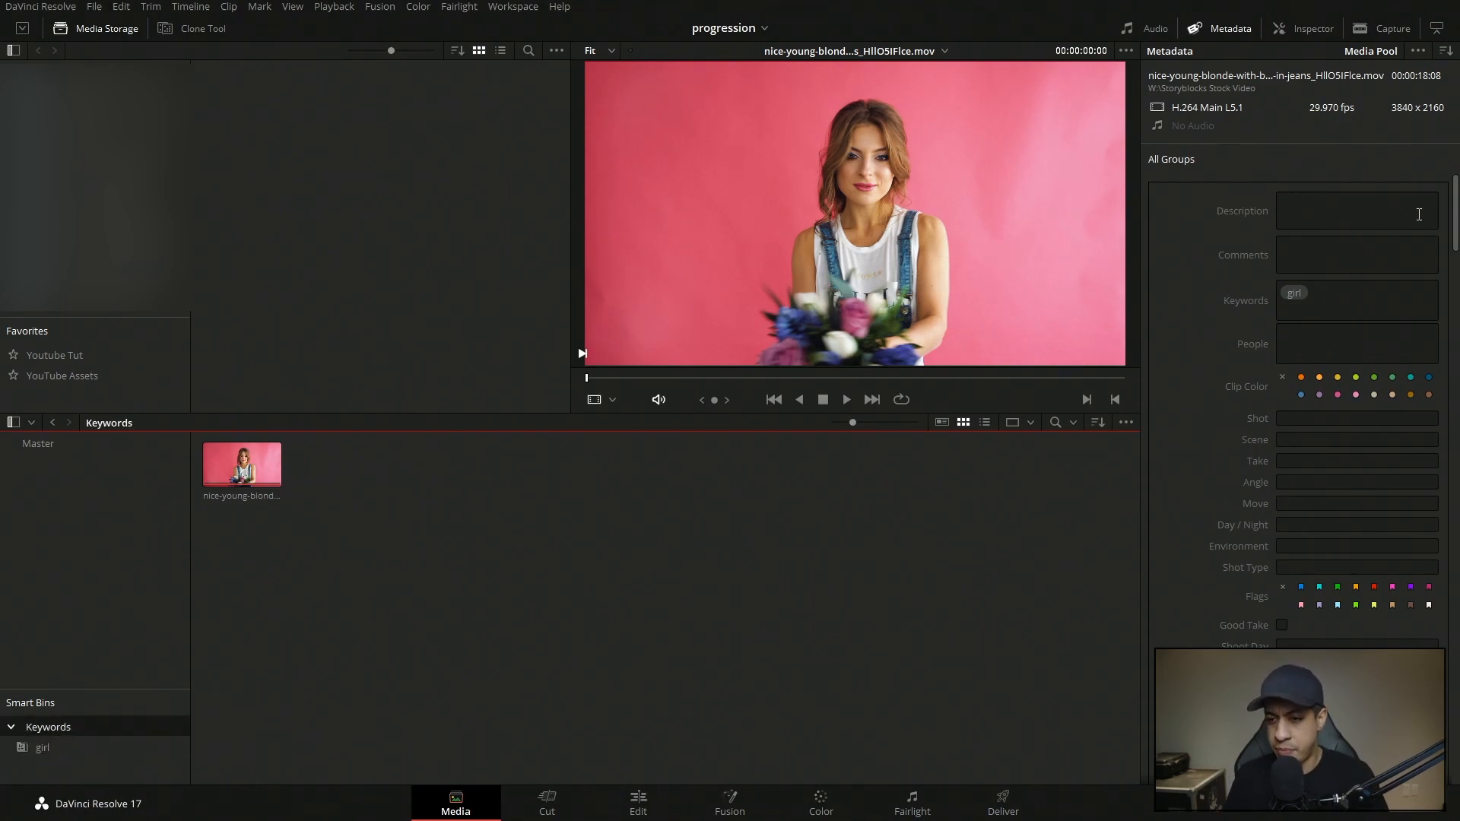
Look through the full list of metadata fields for the clip, including camera, VFX and audio fields, and return to the first ones
left_click_drag(1456, 230, 1457, 287)
scroll(1264, 328, "up", 4)
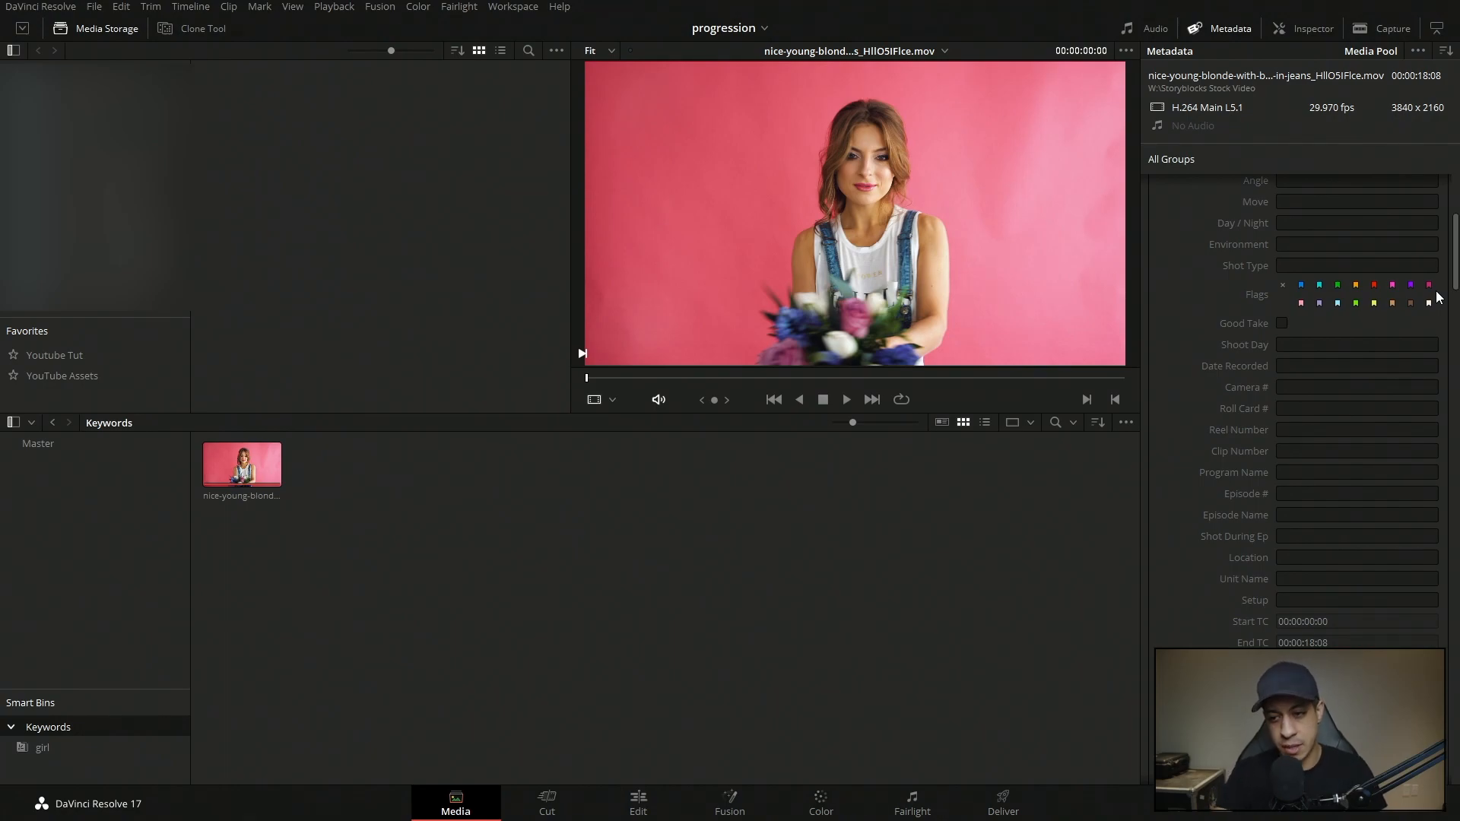
scroll(1452, 262, "down", 5)
scroll(1300, 411, "down", 8)
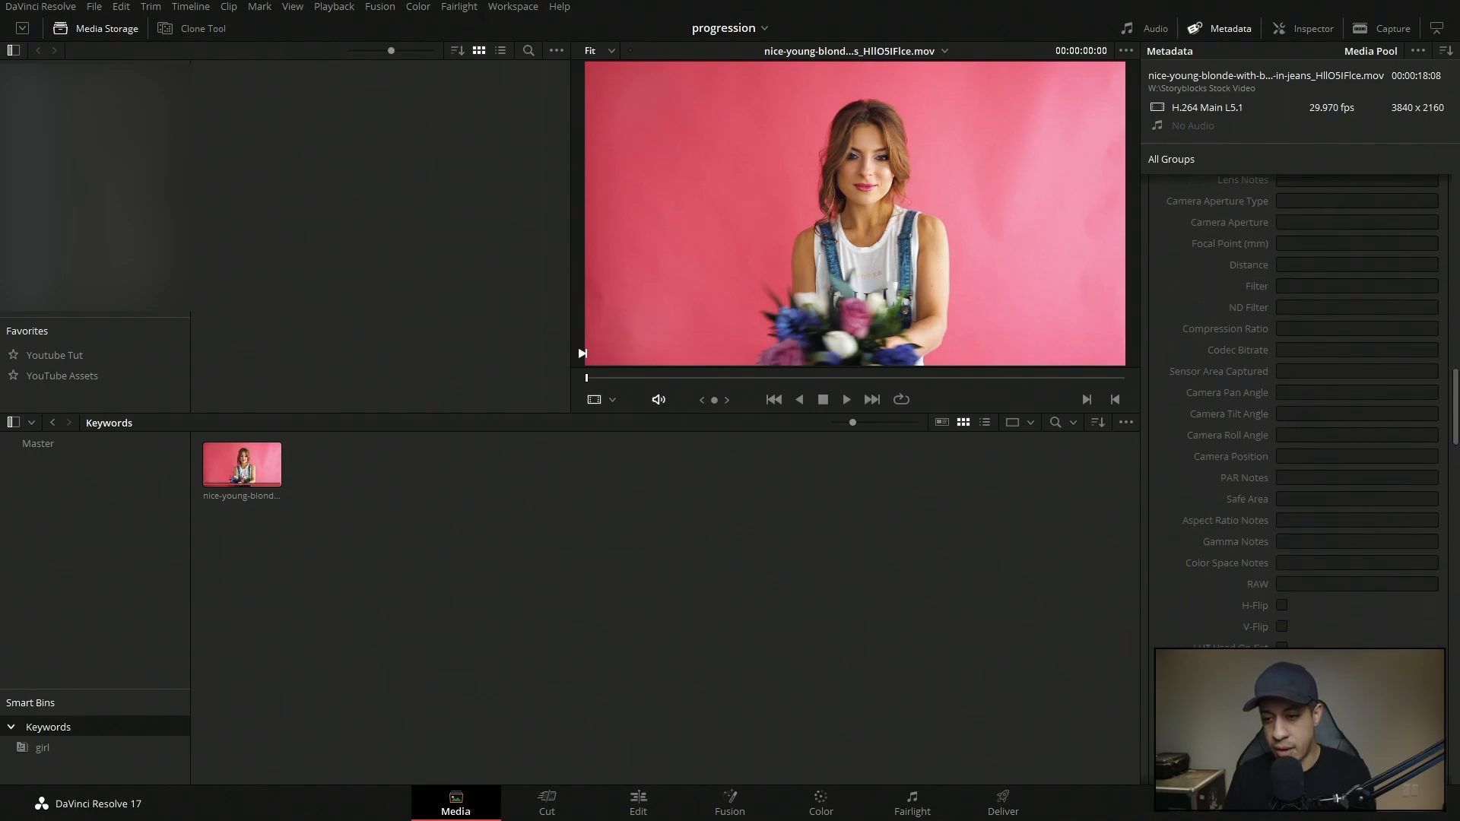
scroll(1300, 410, "down", 8)
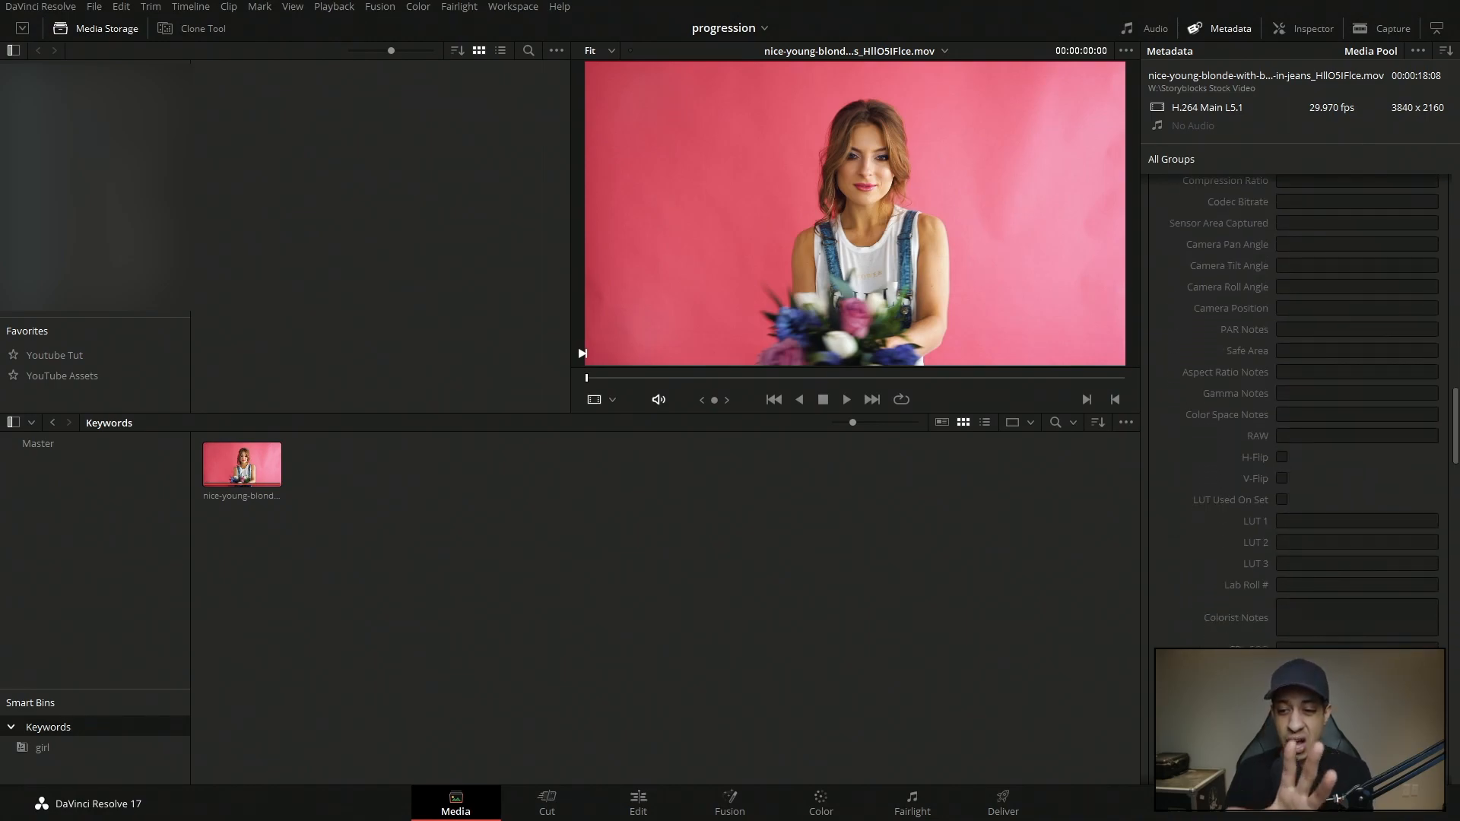
scroll(1300, 410, "down", 9)
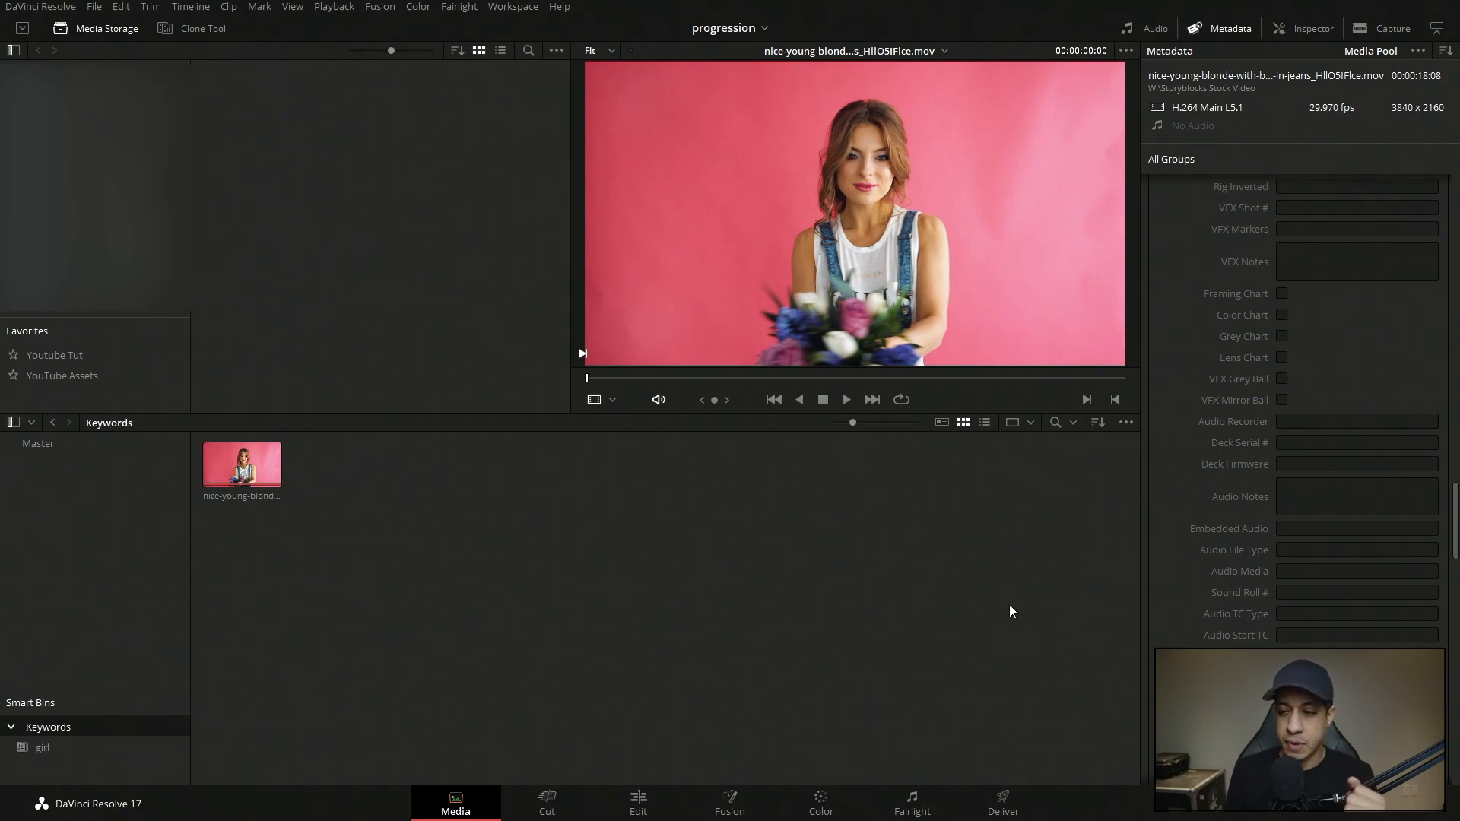
left_click_drag(1456, 514, 1445, 236)
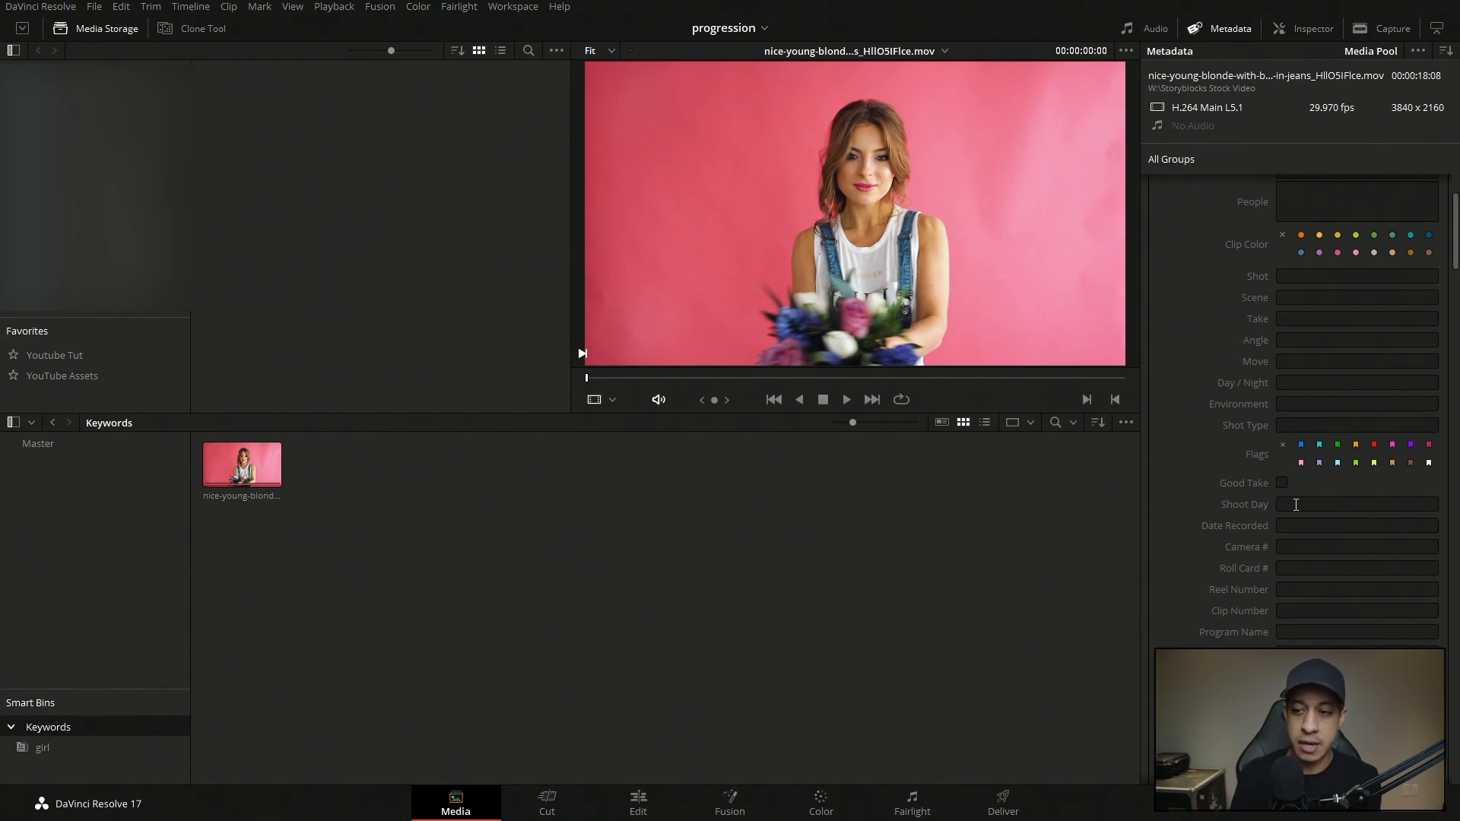
scroll(1455, 266, "up", 1)
scroll(1454, 266, "up", 3)
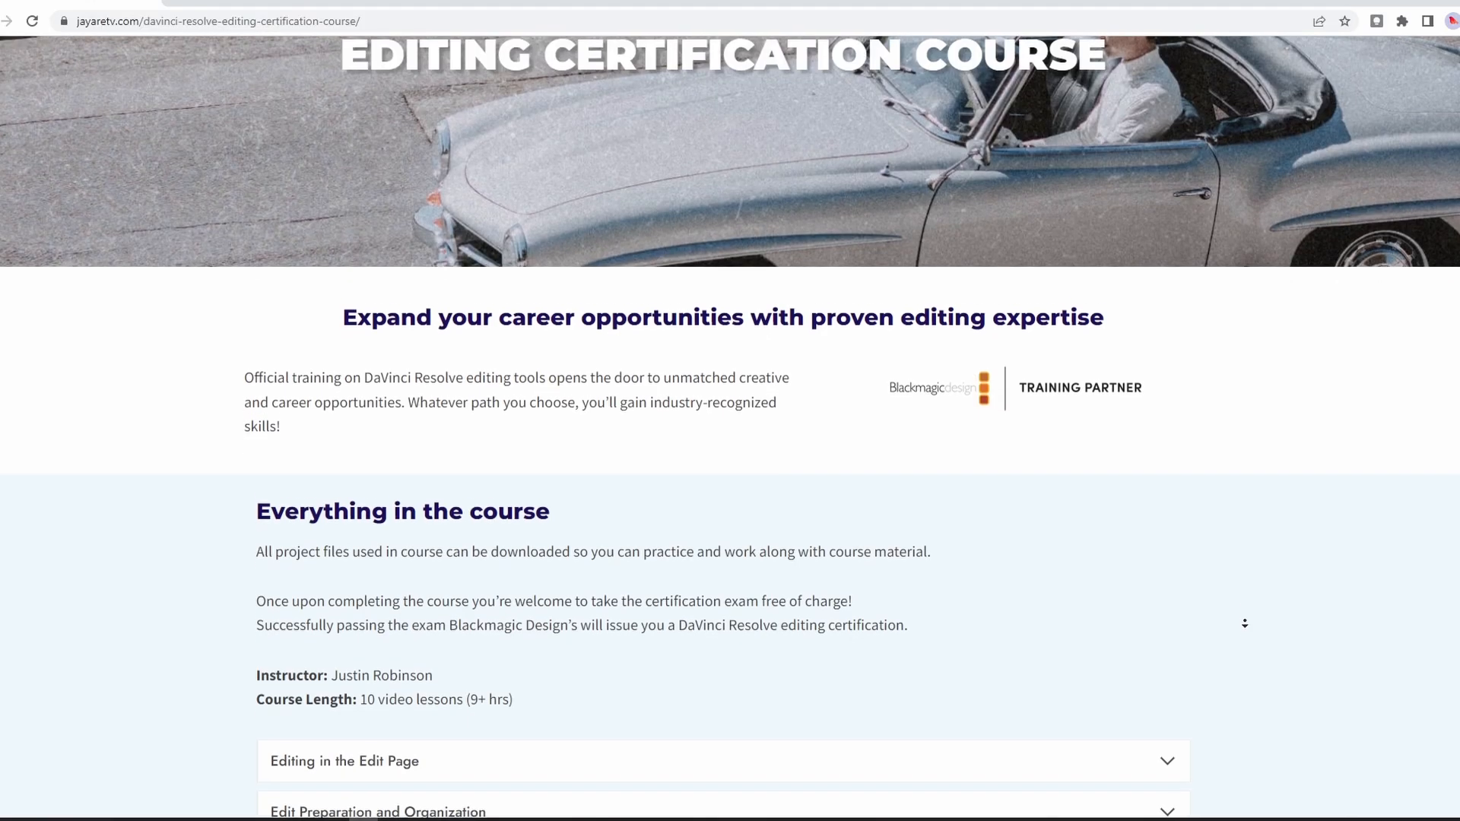
On the editing certification course web page, expand Edit Preparation and Organization and examine its metadata and smart bin topics
scroll(1243, 620, "down", 5)
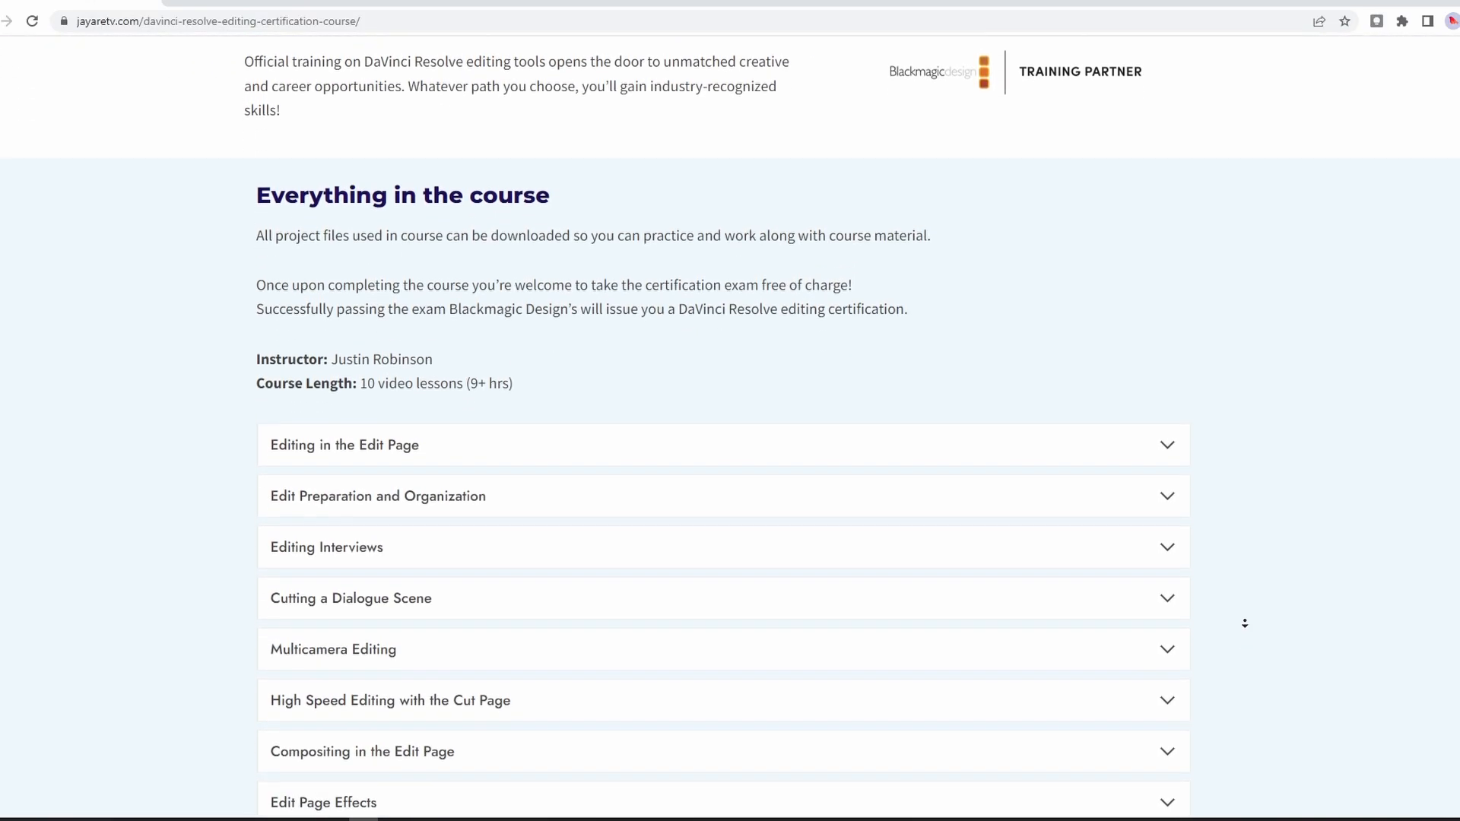
left_click(477, 460)
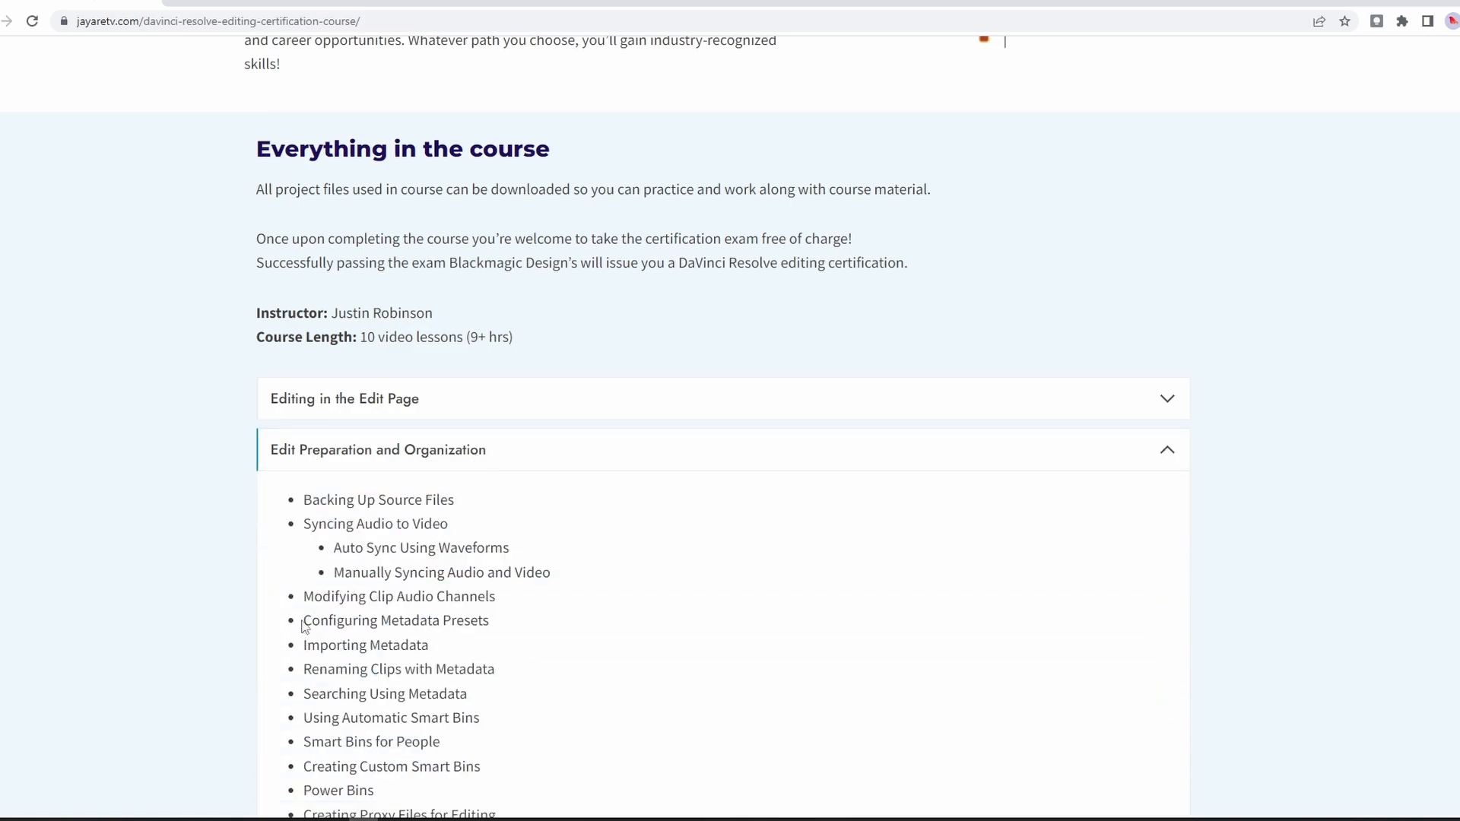
left_click_drag(332, 623, 501, 721)
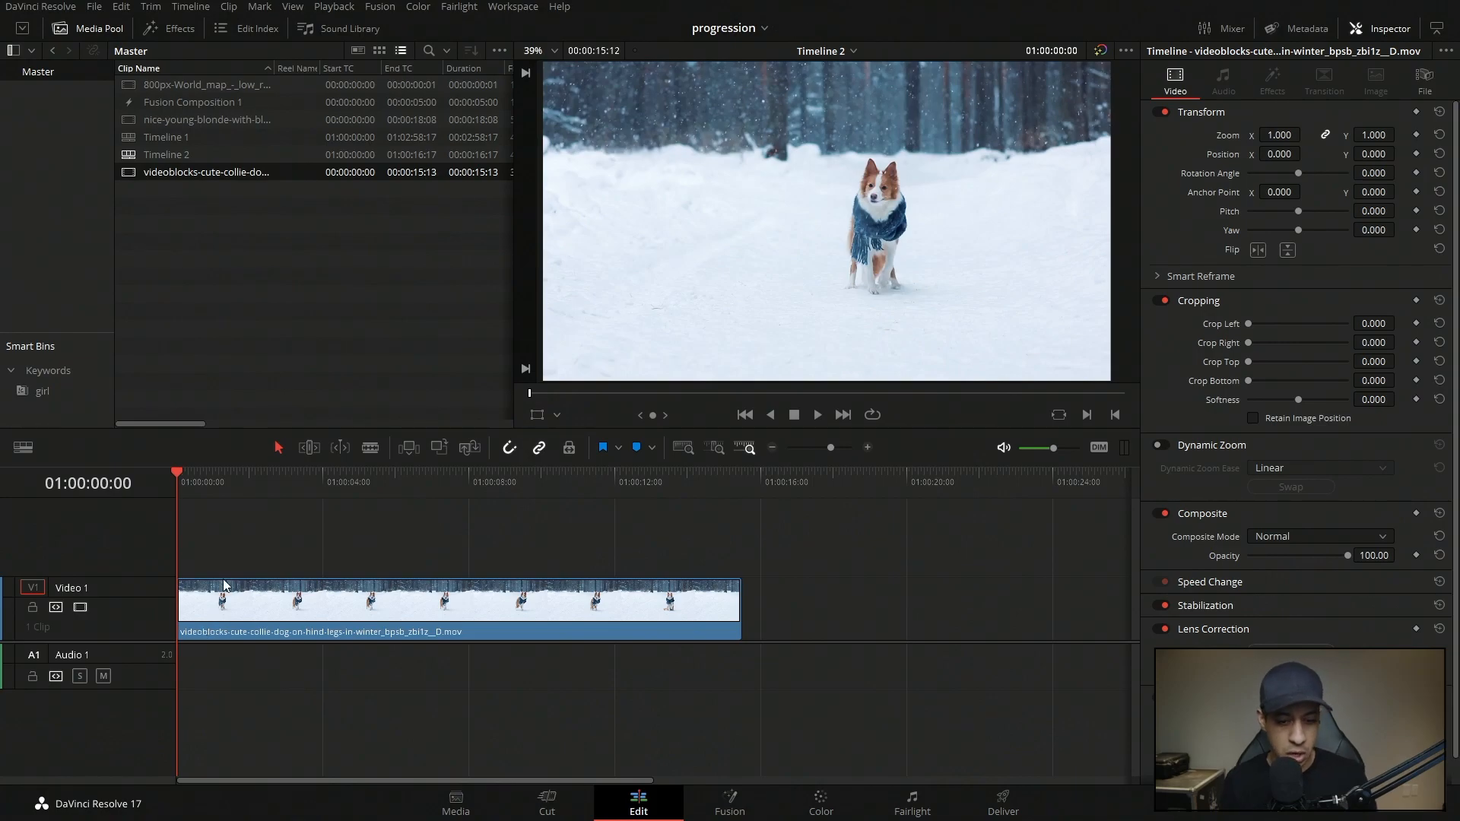
Open the collie dog clip from Timeline 2 in the Fusion page and widen the node area
left_click(736, 810)
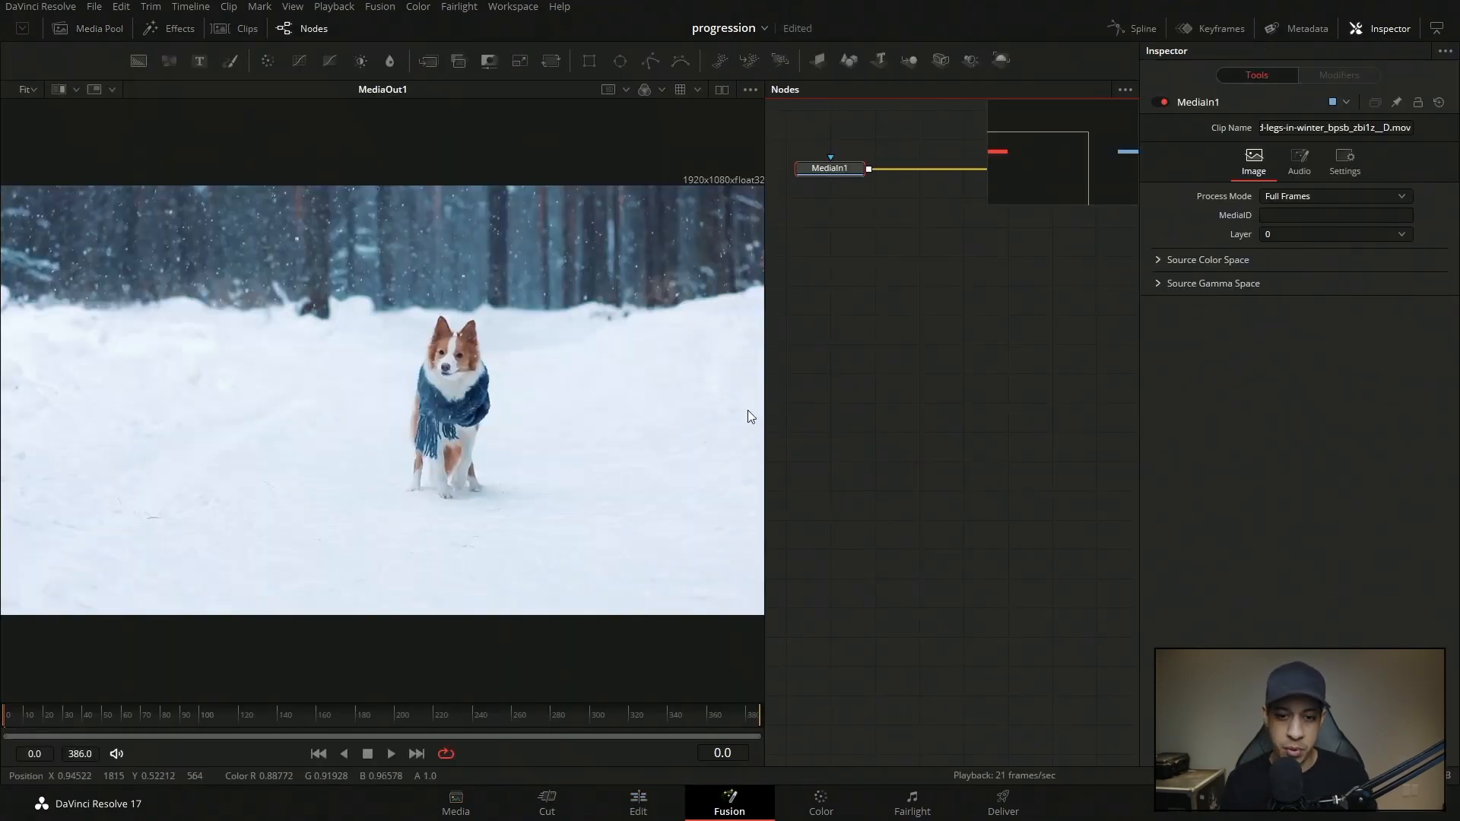
left_click_drag(763, 430, 521, 446)
left_click_drag(721, 470, 743, 548)
left_click(698, 566)
Find the Tracker tool by name and add it as a separate node below the MediaIn1 to MediaOut1 connection
key("shift+space")
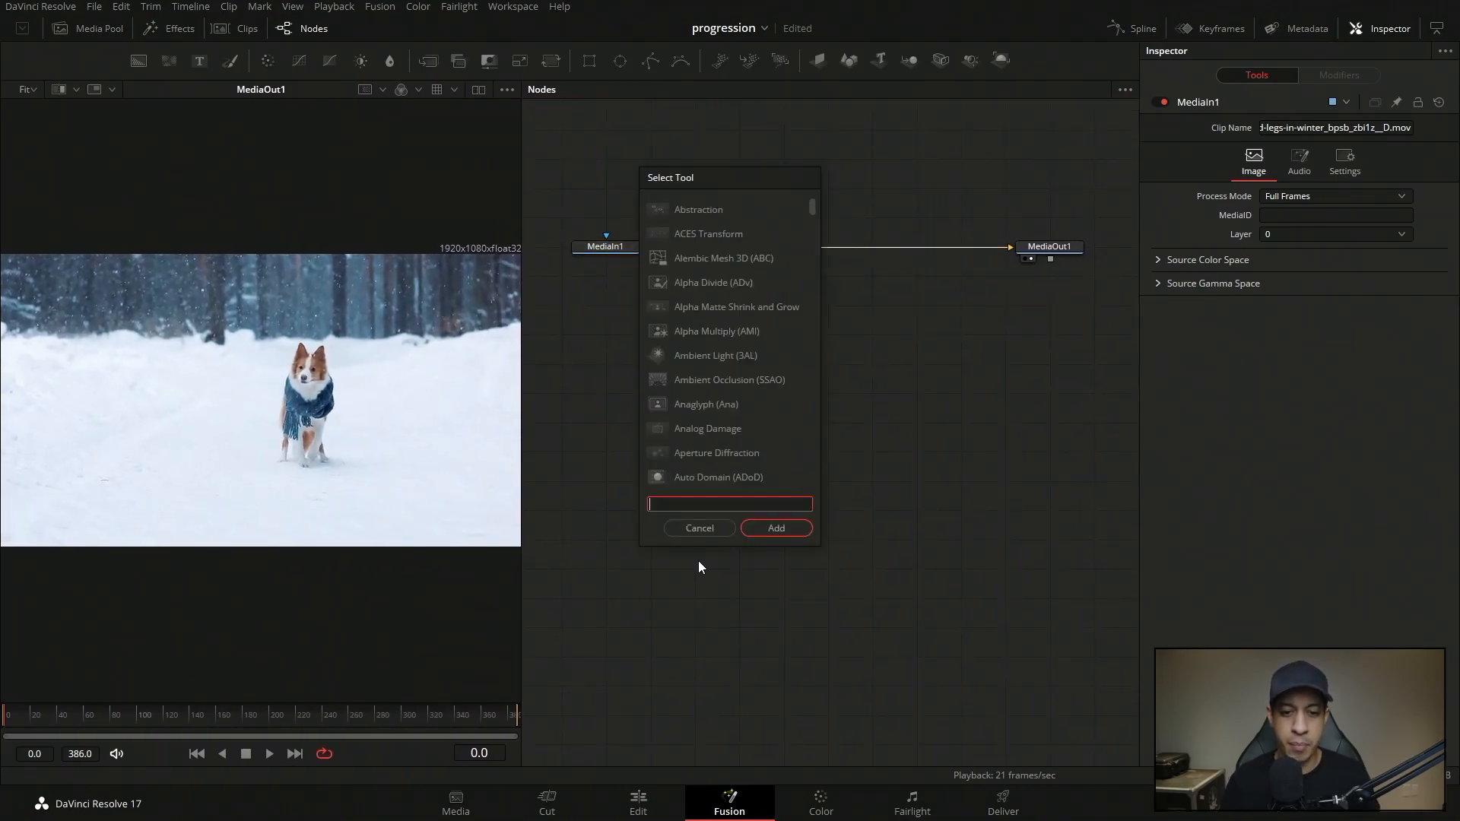
key("Escape")
key("shift+space")
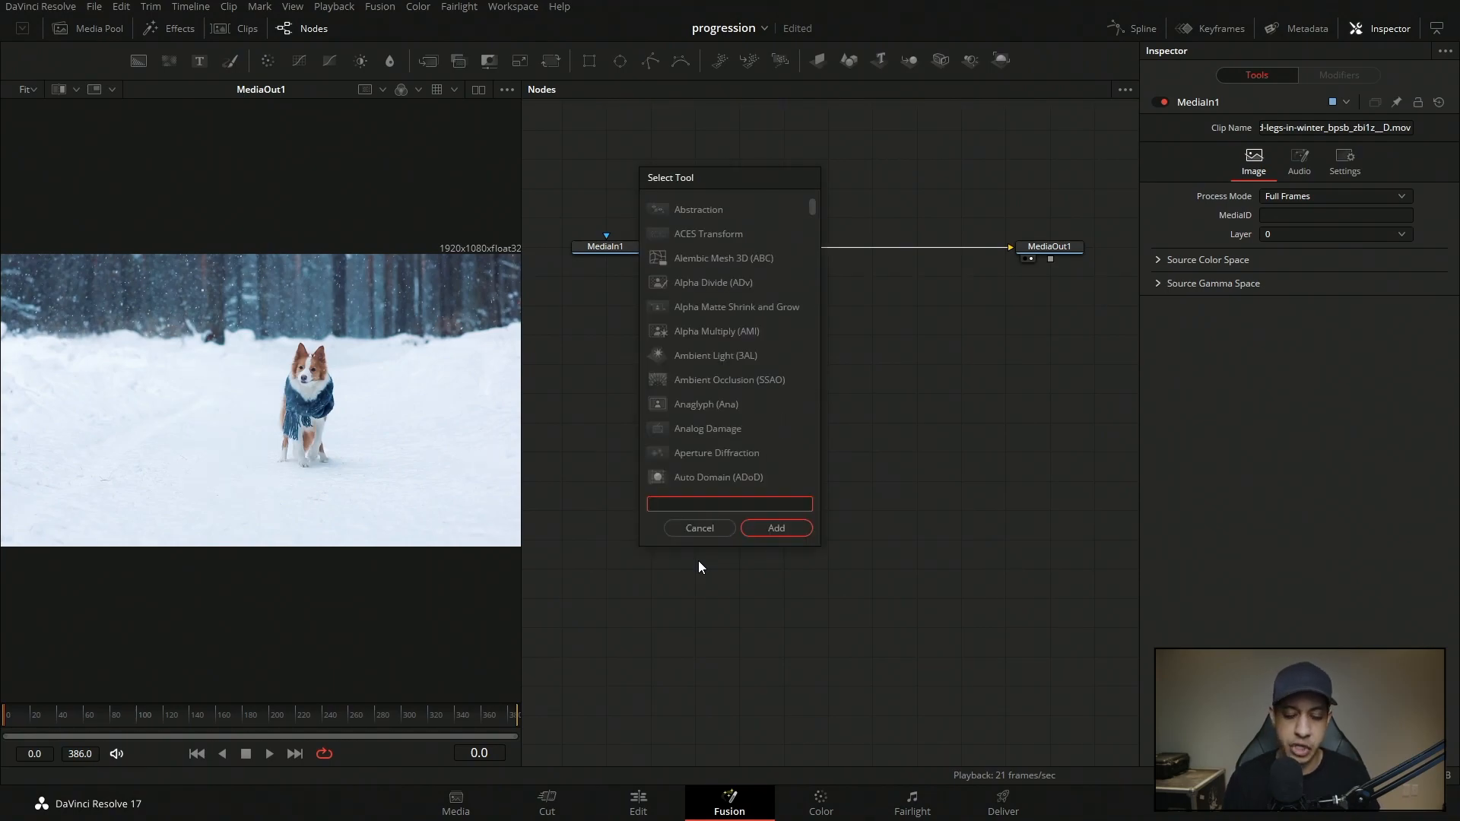
type("tracker")
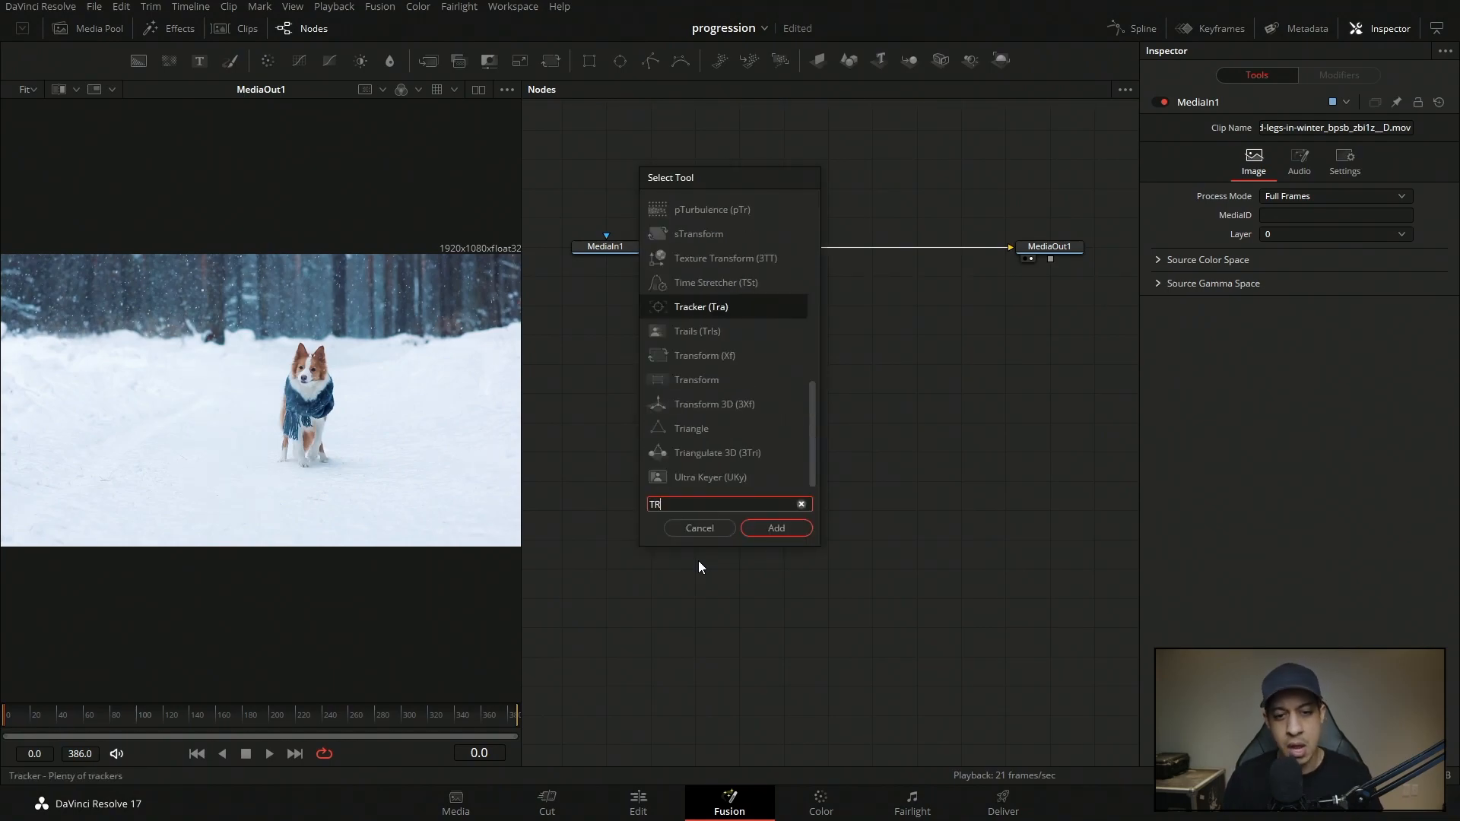
key("Return")
left_click_drag(640, 448, 728, 390)
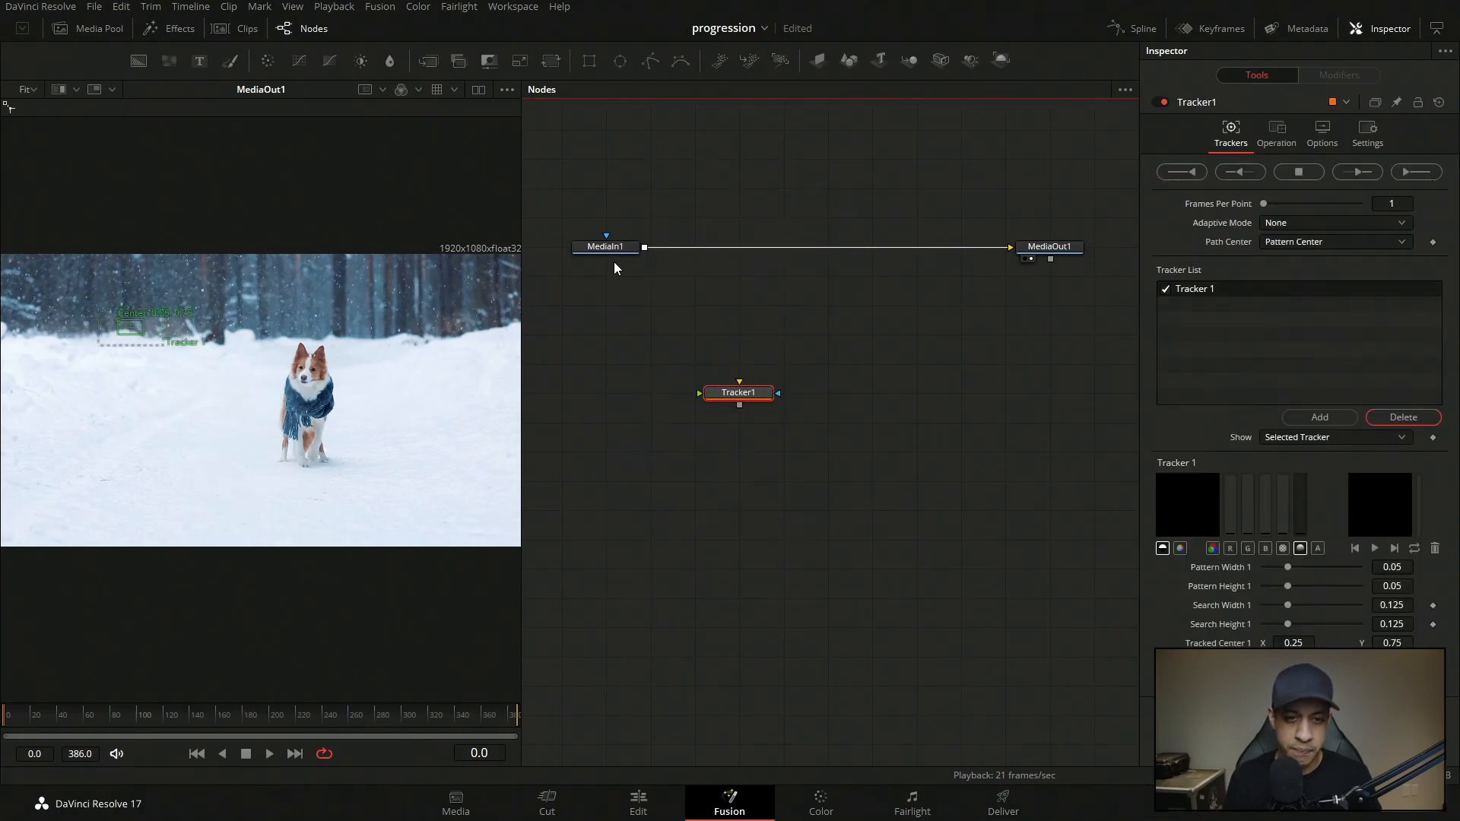
Connect the output of MediaIn1 to the input of the Tracker1 node
left_click_drag(645, 248, 659, 274)
left_click_drag(708, 382, 864, 461)
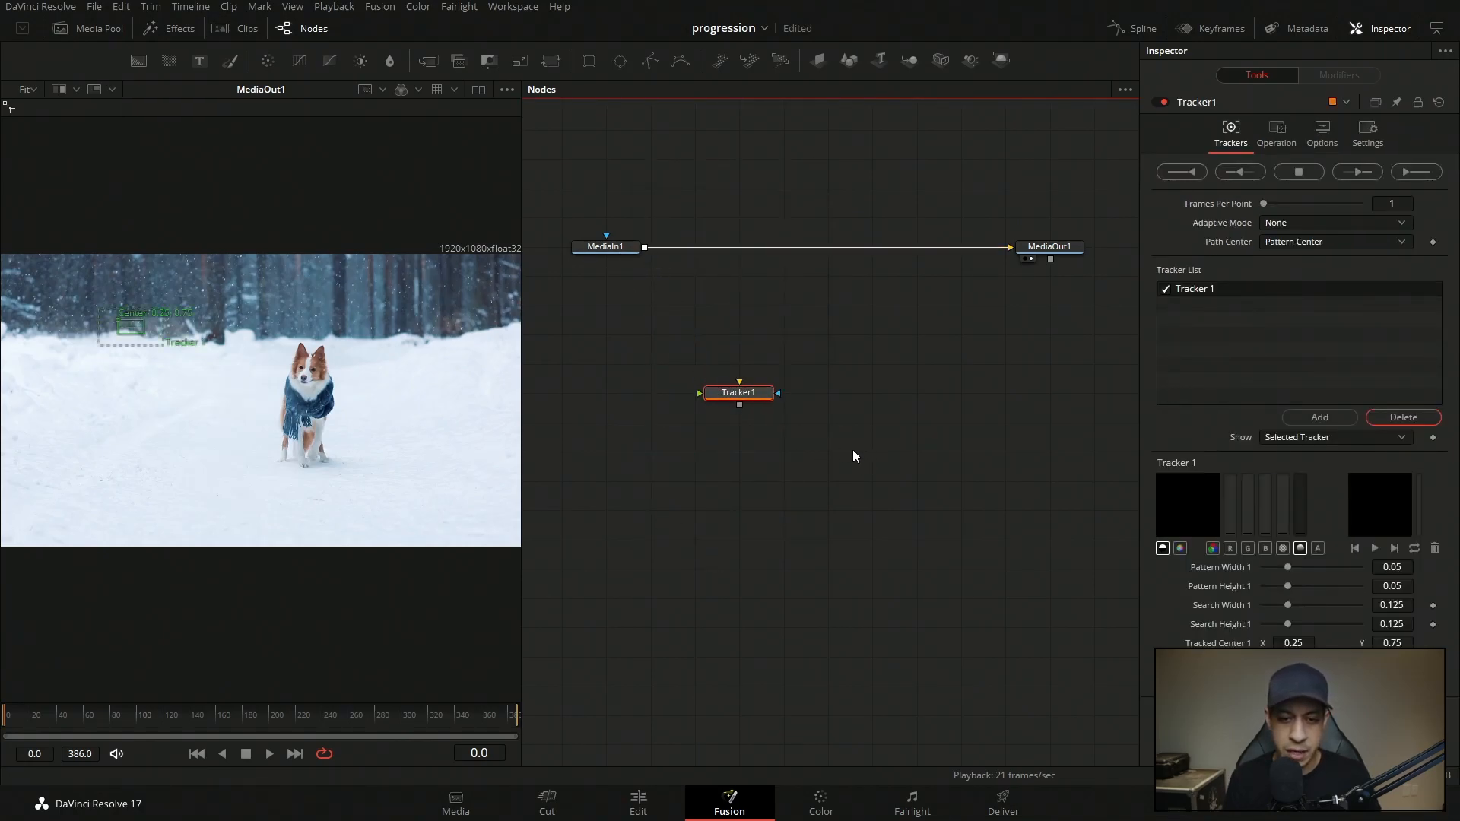
left_click_drag(748, 389, 747, 394)
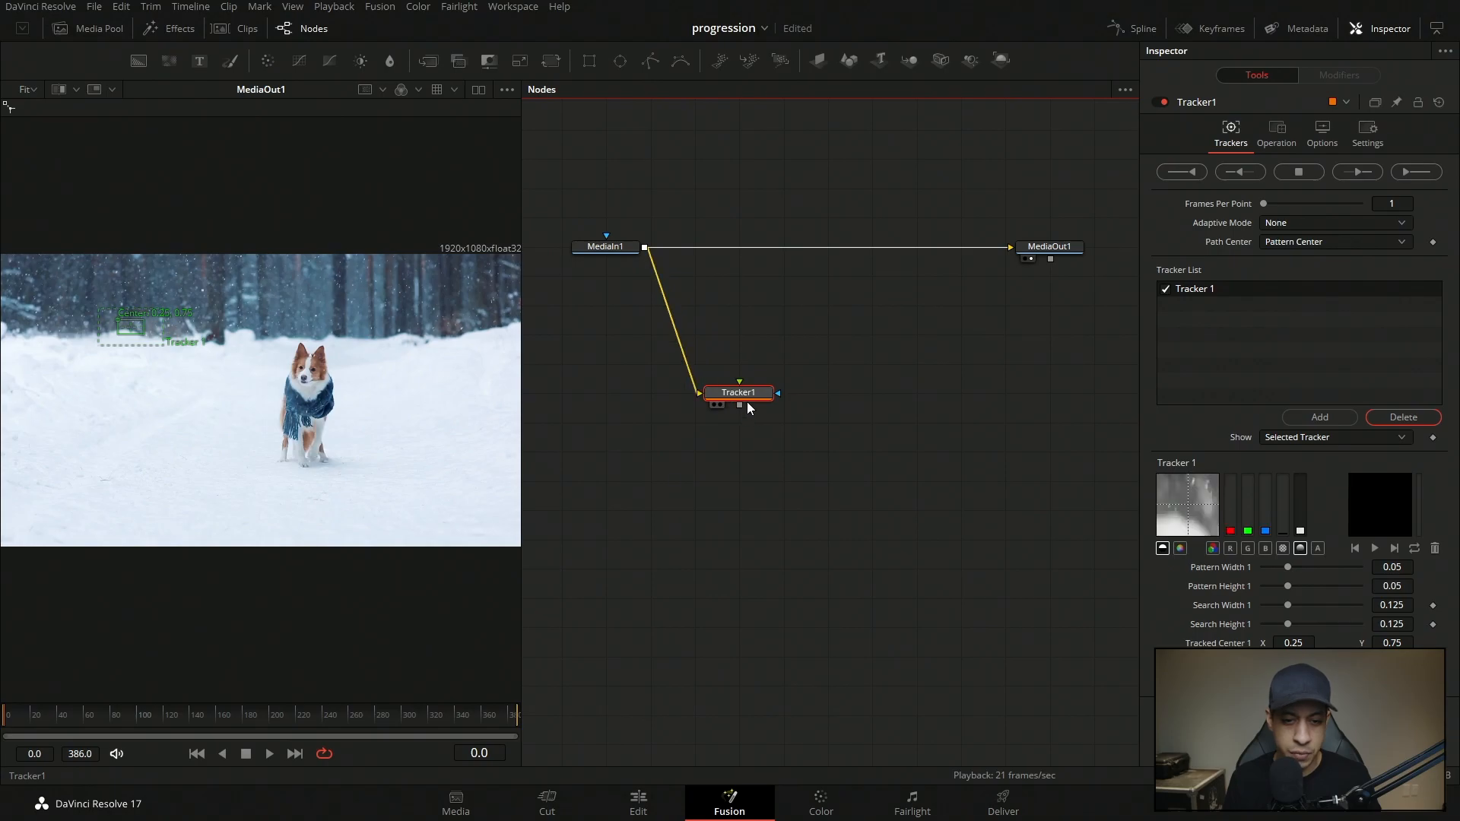
Place the tracker pattern on the dog's nose, enlarge the viewer and shrink the pattern to about 0.038 by 0.043
left_click_drag(116, 327, 297, 377)
left_click_drag(521, 576, 555, 572)
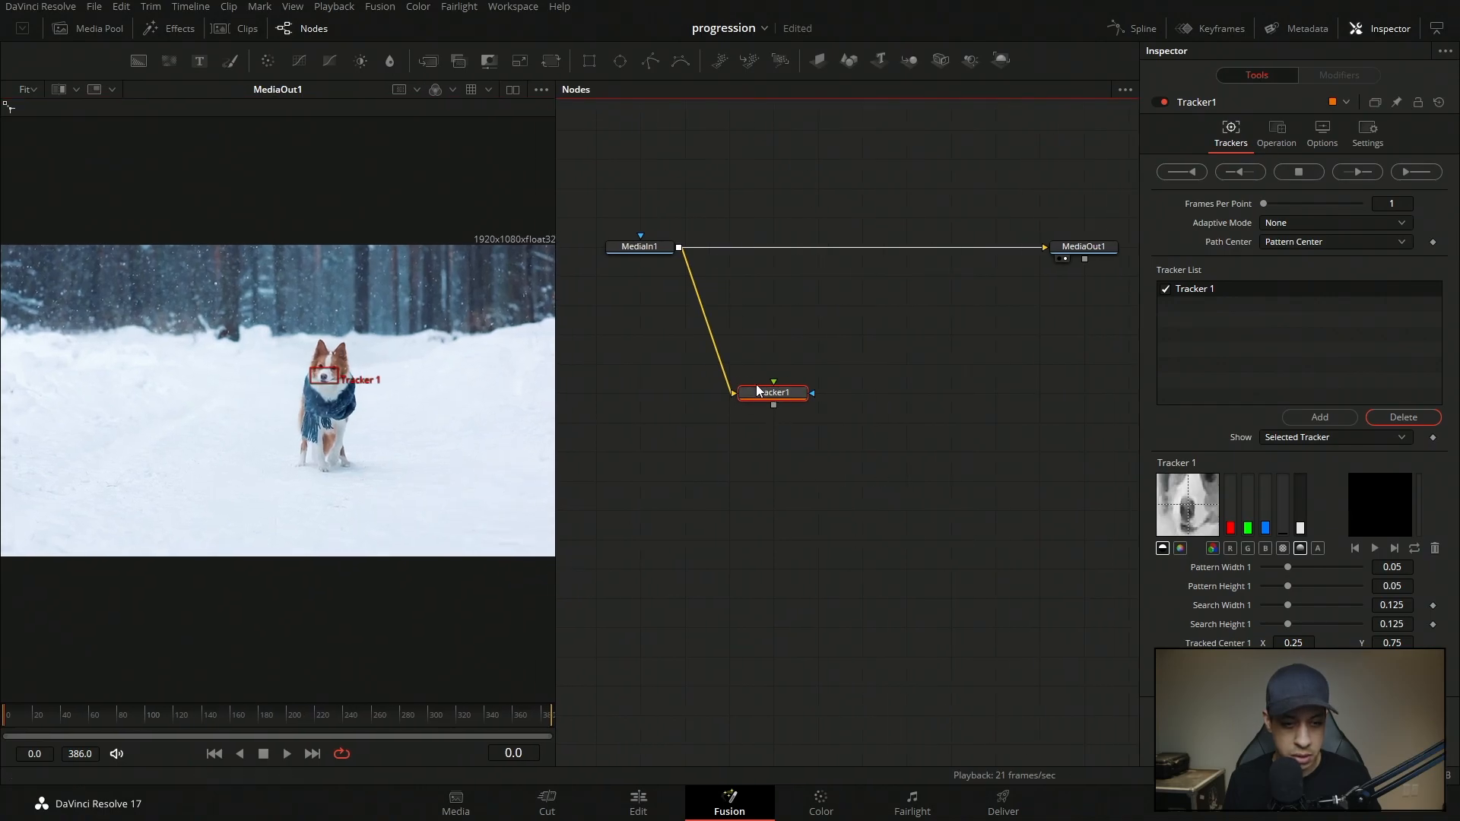
mouse_move(311, 370)
left_mouse_down()
mouse_move(343, 392)
mouse_move(312, 373)
left_mouse_up()
Set the tracker to 2 frames per point, Best match adaptive mode and a match tolerance of 0.2
left_click(1400, 204)
left_click(1367, 224)
left_click(1309, 273)
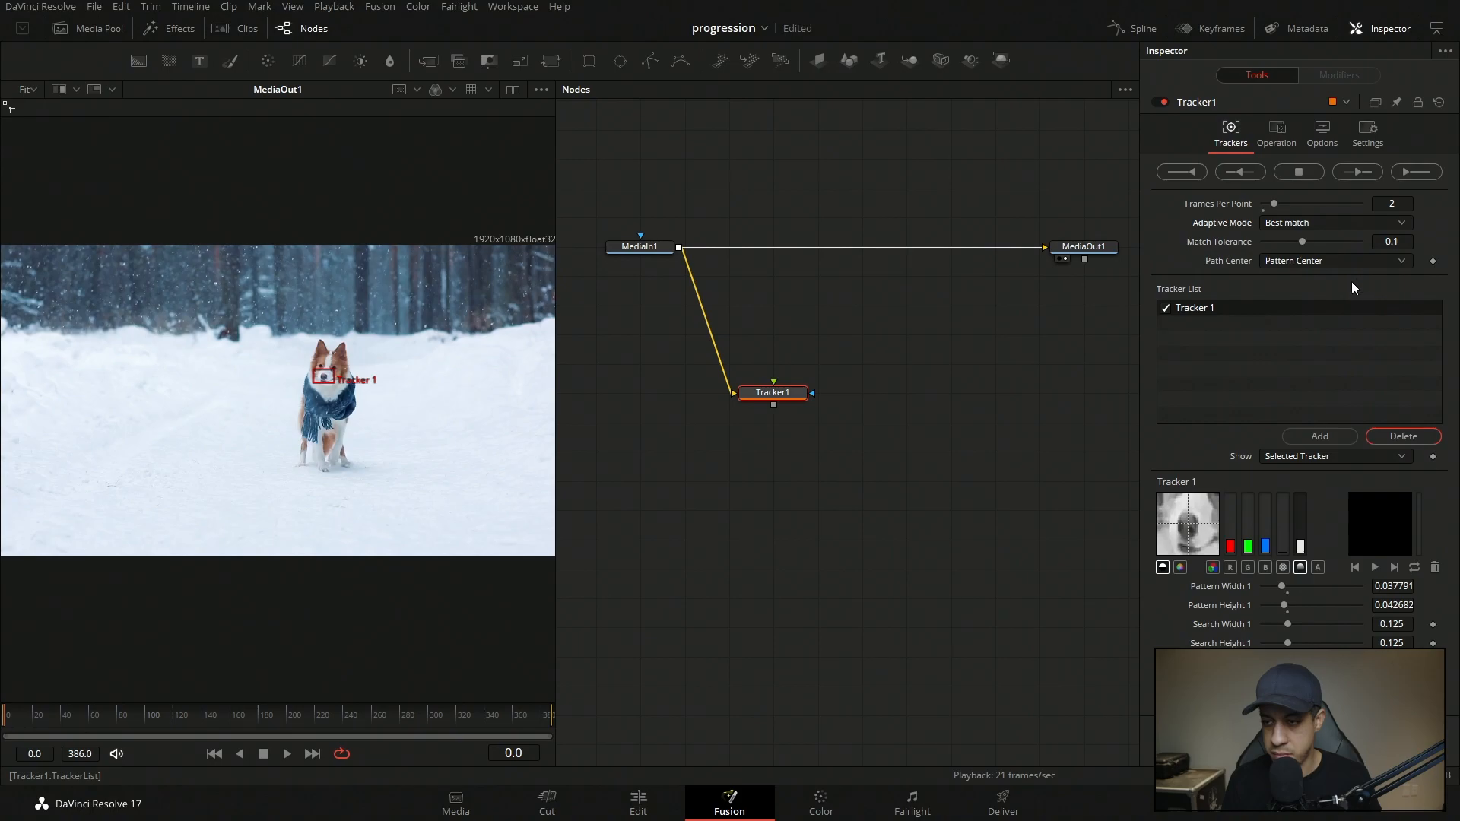
left_click(1401, 245)
key("Return")
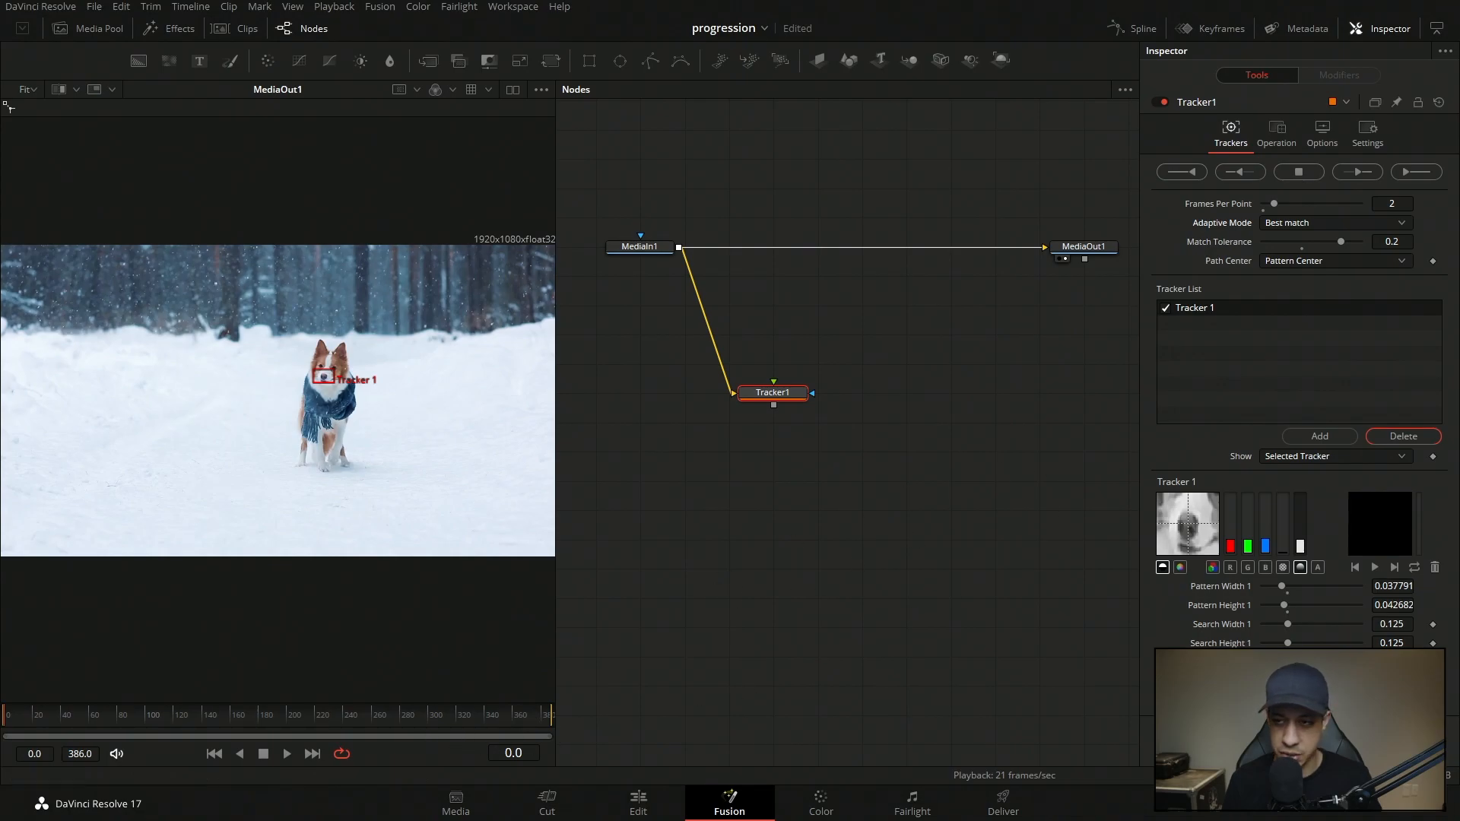
Track the dog's nose forward from the current frame and show Tracker1 in the viewer
left_click(1358, 173)
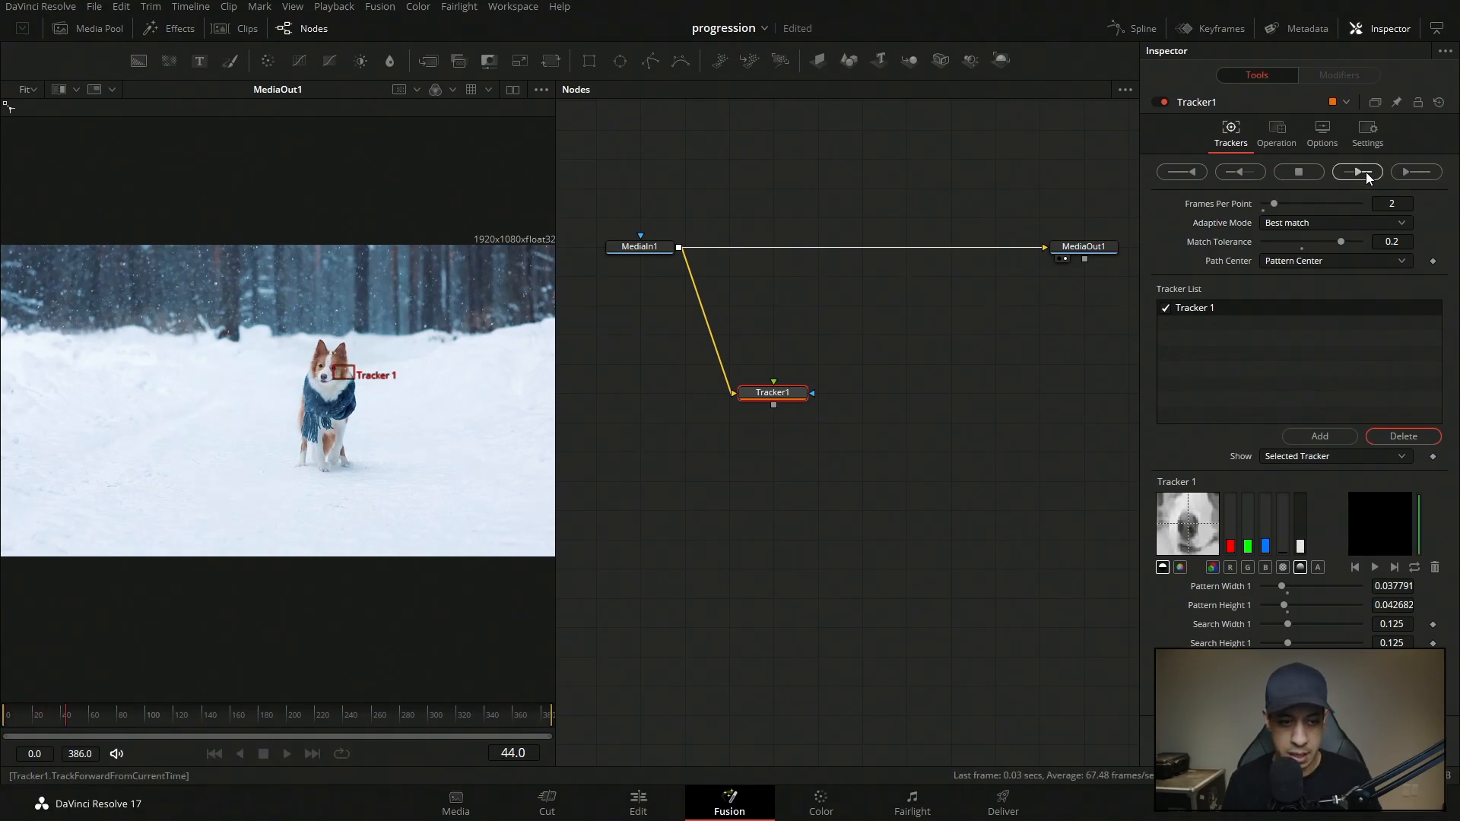
left_click_drag(783, 391, 372, 408)
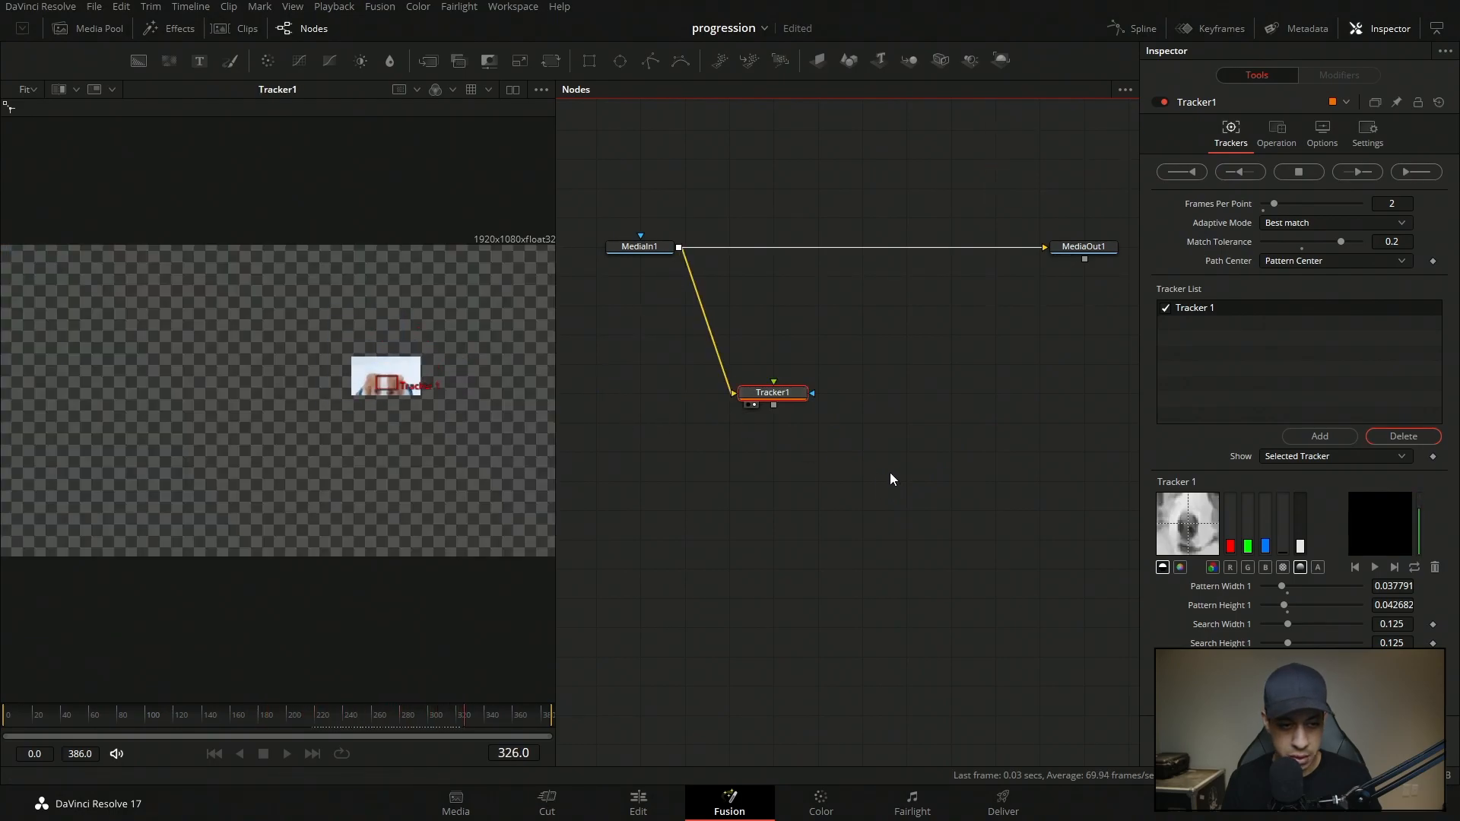
left_click(860, 439)
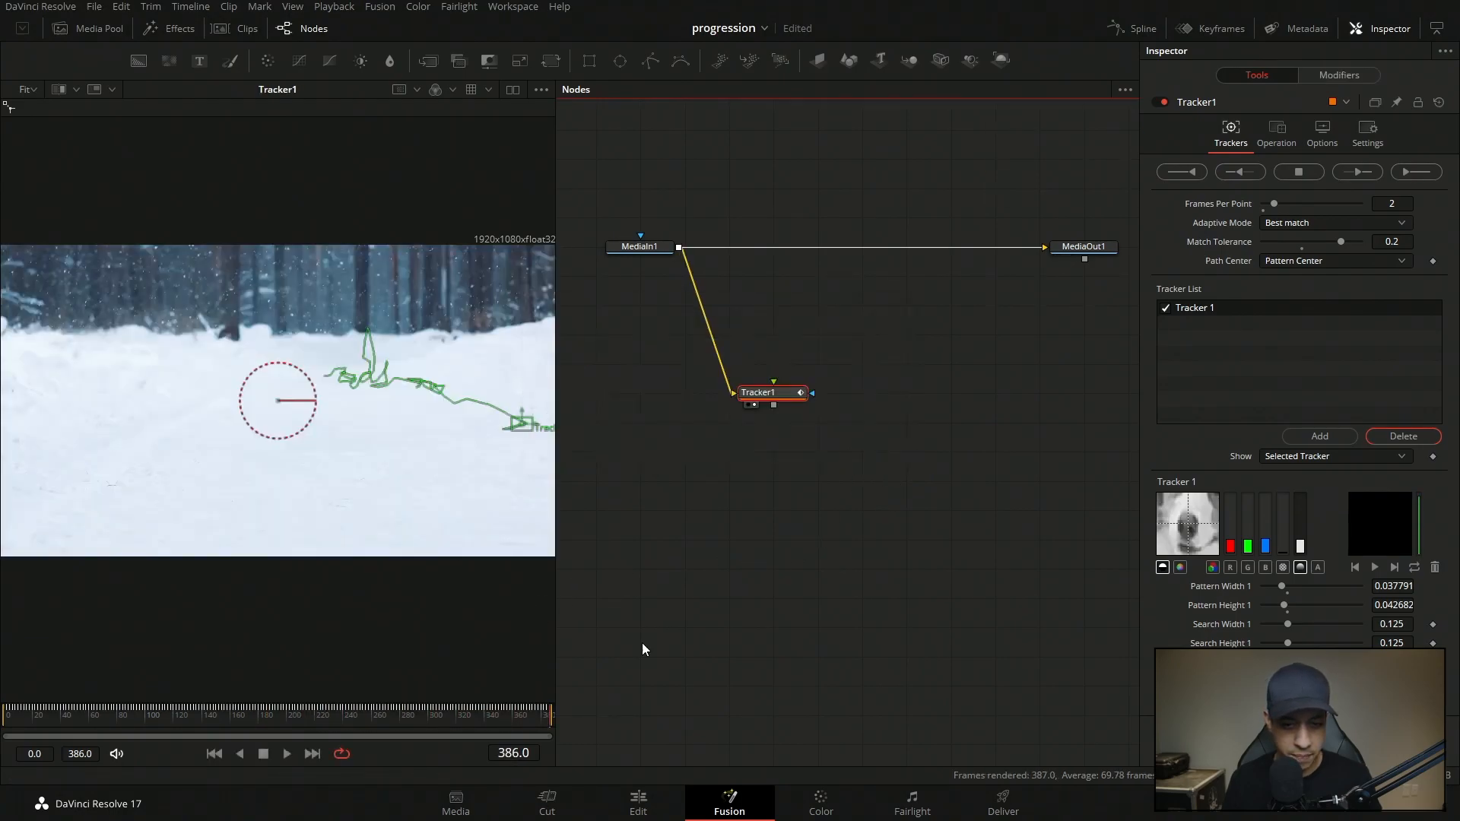
Review the tracked path against the dog's movement at several frames, ending at frame 299
left_click_drag(289, 717, 148, 715)
left_click(804, 411)
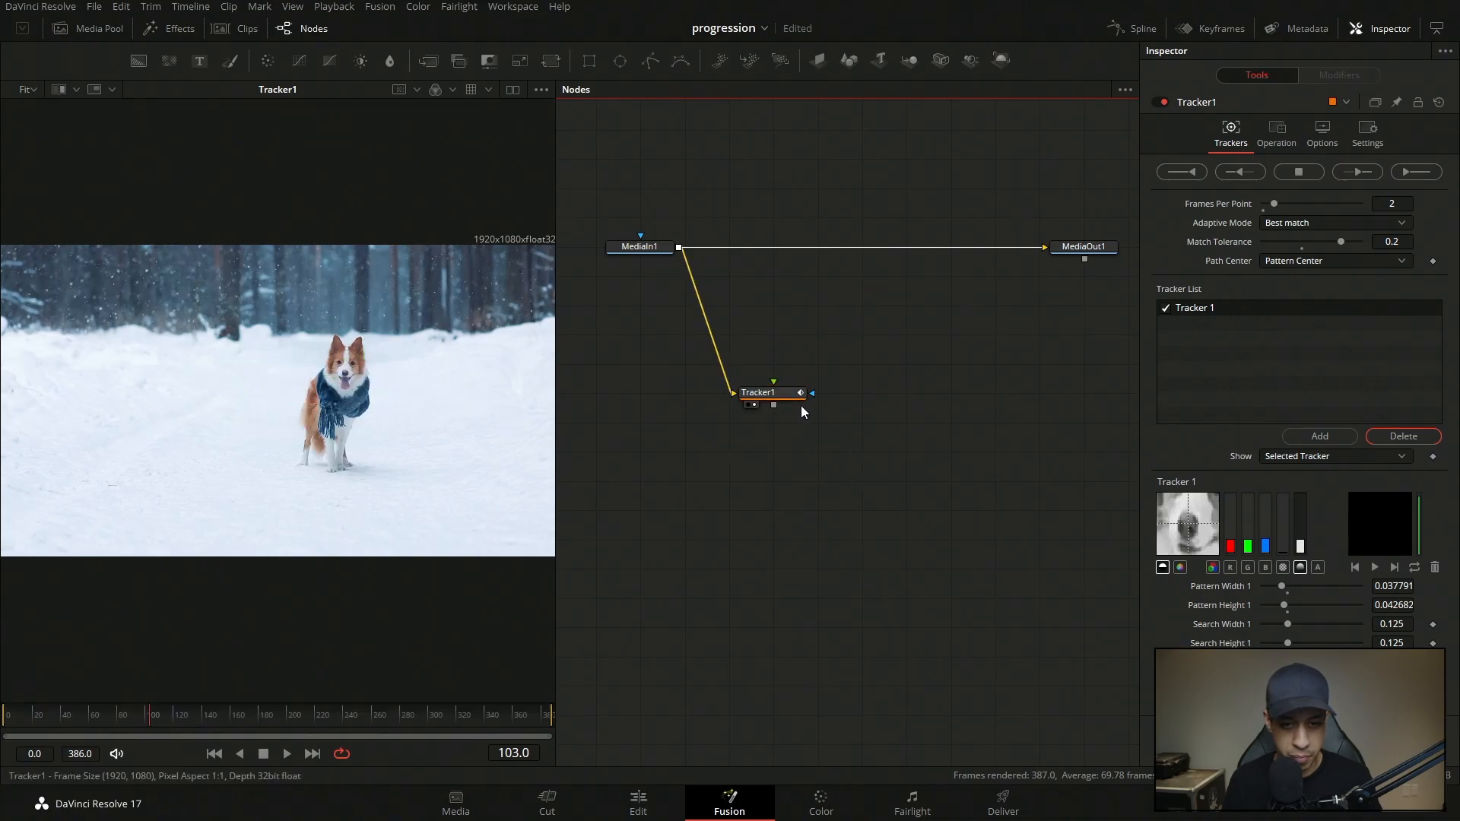
left_click(249, 717)
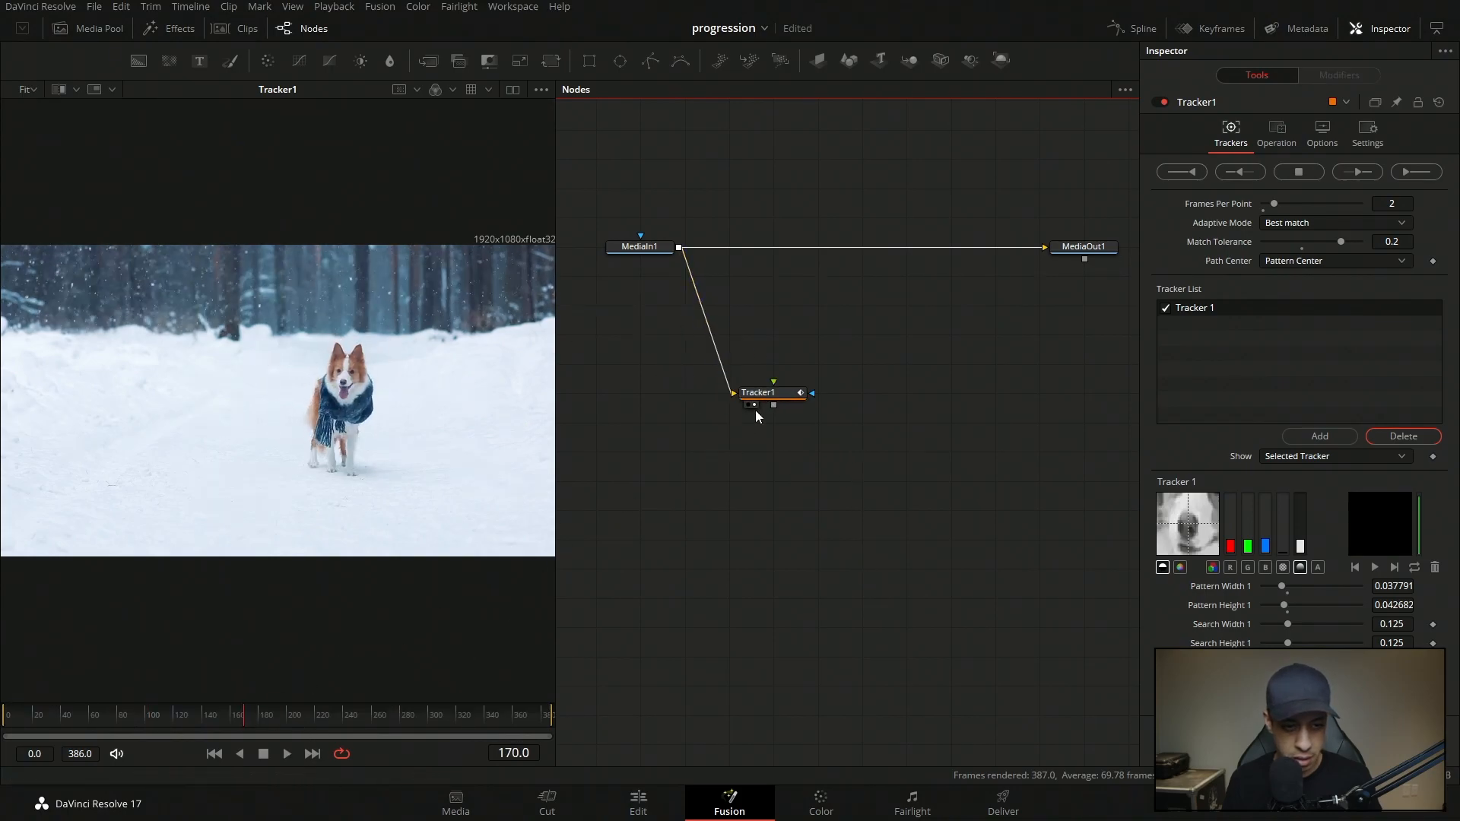
left_click(800, 394)
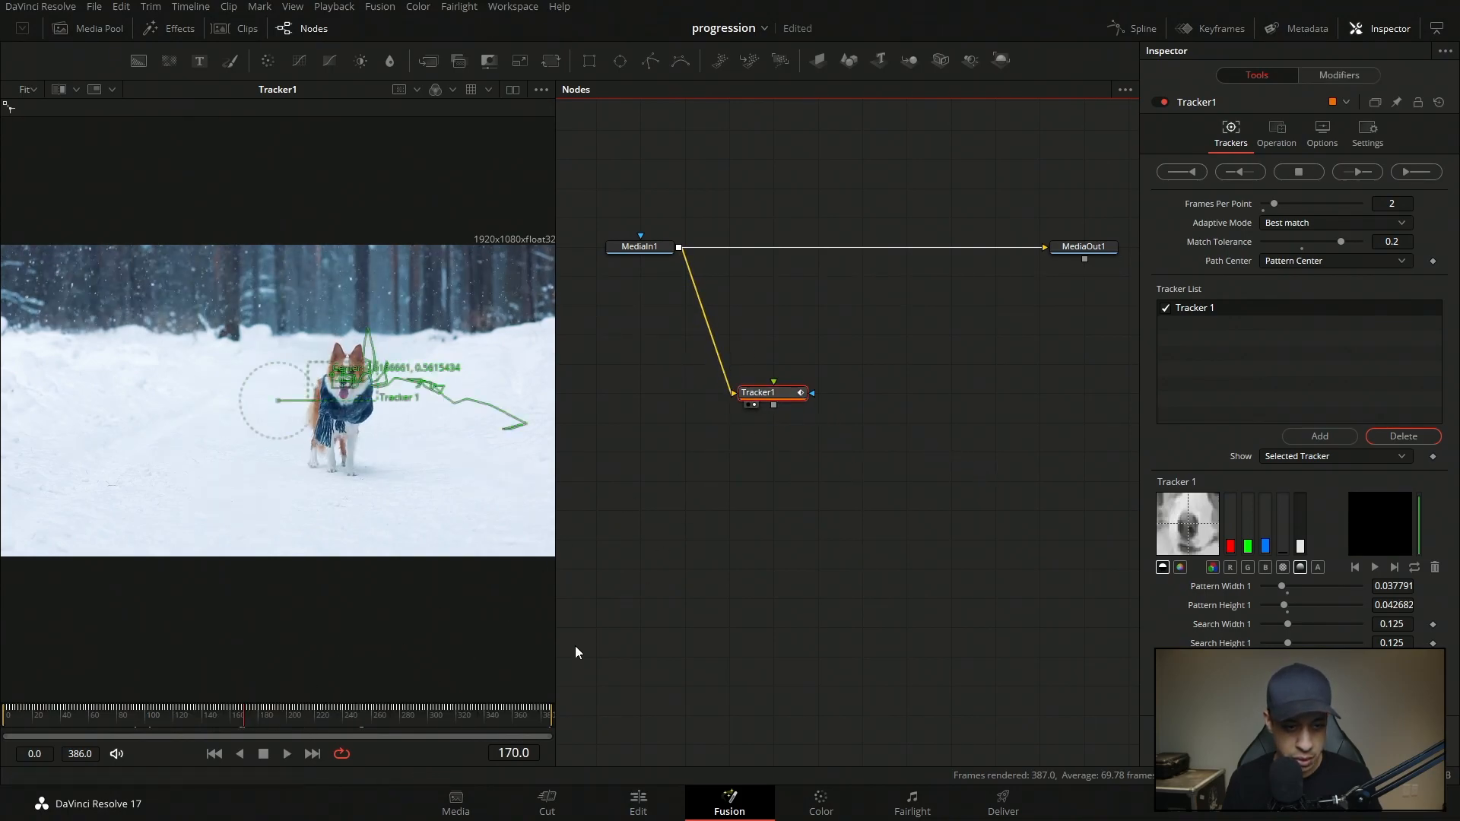
left_click_drag(243, 715, 428, 716)
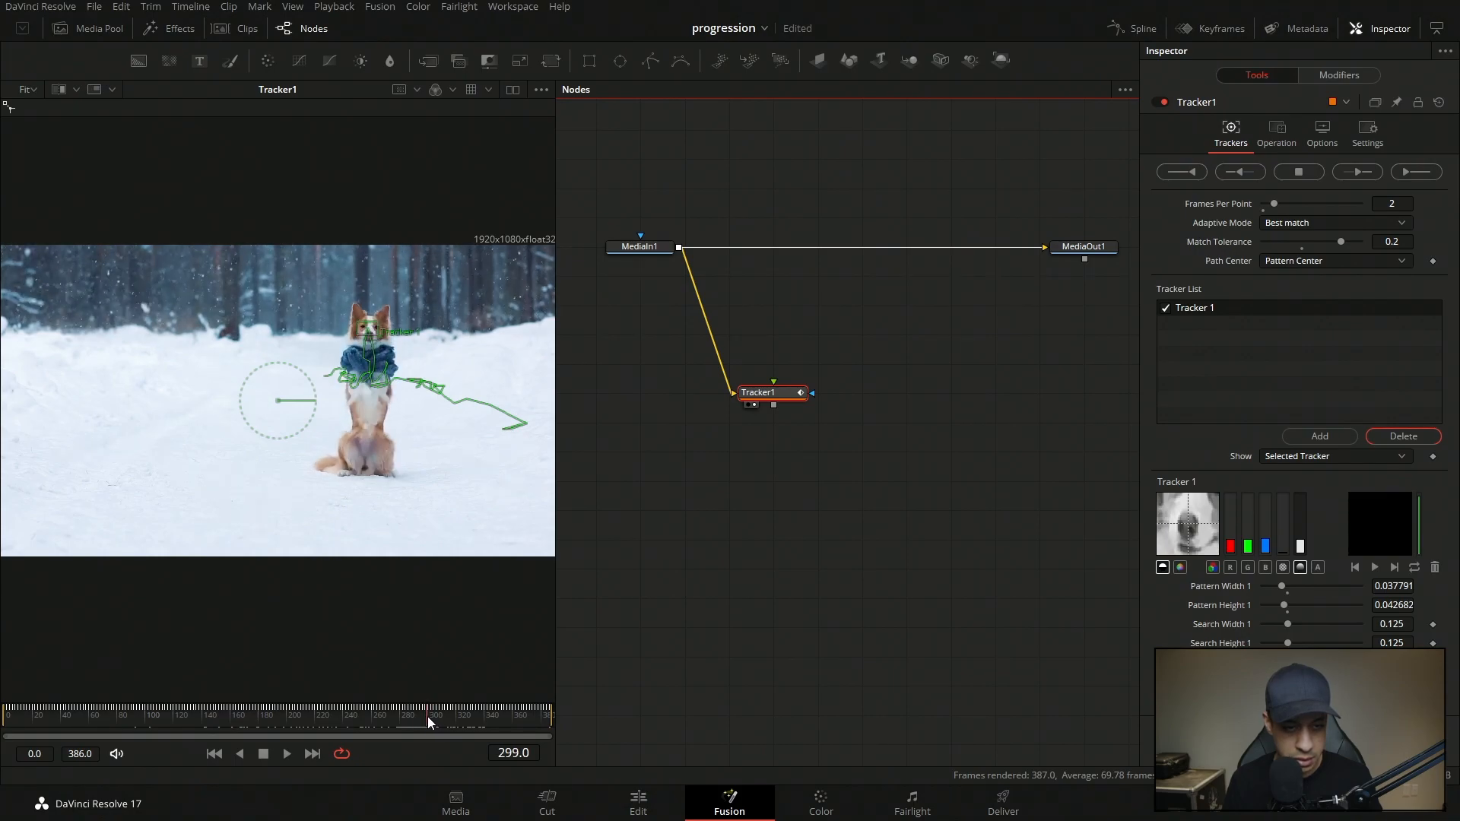
Reposition the tracker pattern on the dog's nose at frame 299 and track forward from there
left_click(355, 326)
left_click_drag(358, 323, 358, 328)
left_click(1366, 174)
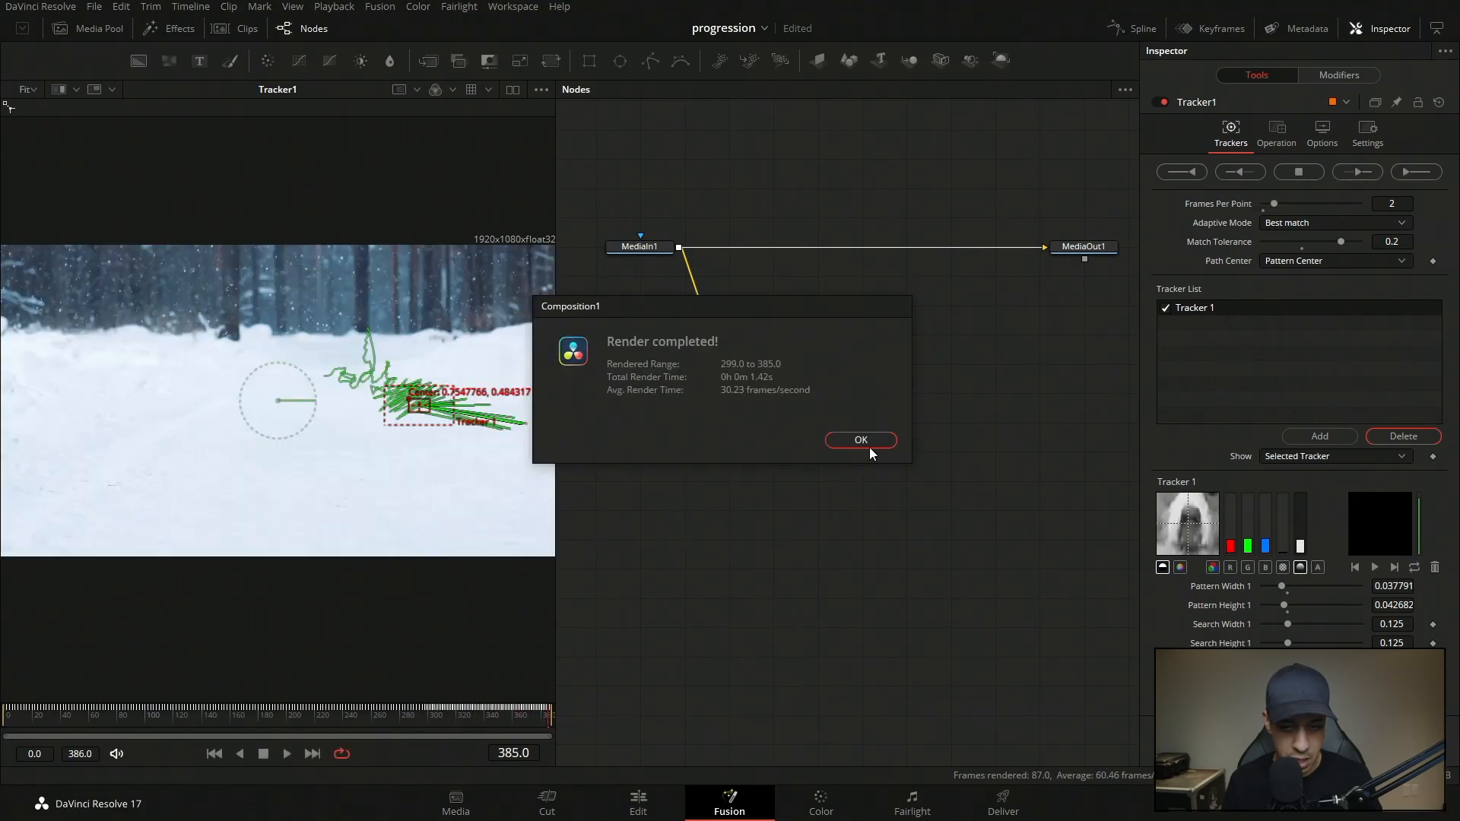
left_click(867, 443)
At frame 293, set the tracker to 1 frame per point, realign the pattern on the dog's nose and track forward
left_click_drag(419, 727, 418, 719)
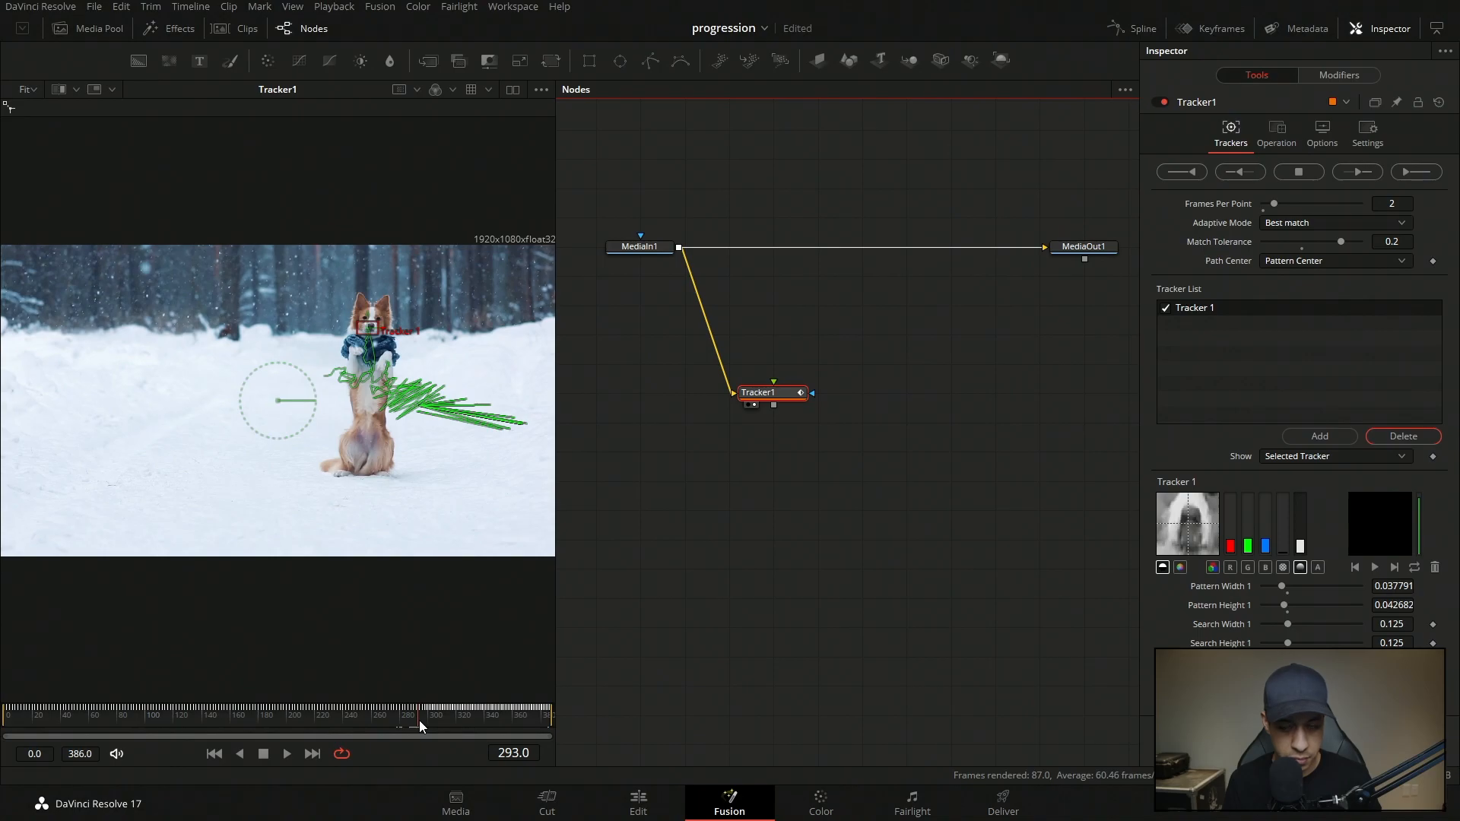
left_click(1397, 204)
key("Return")
left_click_drag(359, 325, 362, 325)
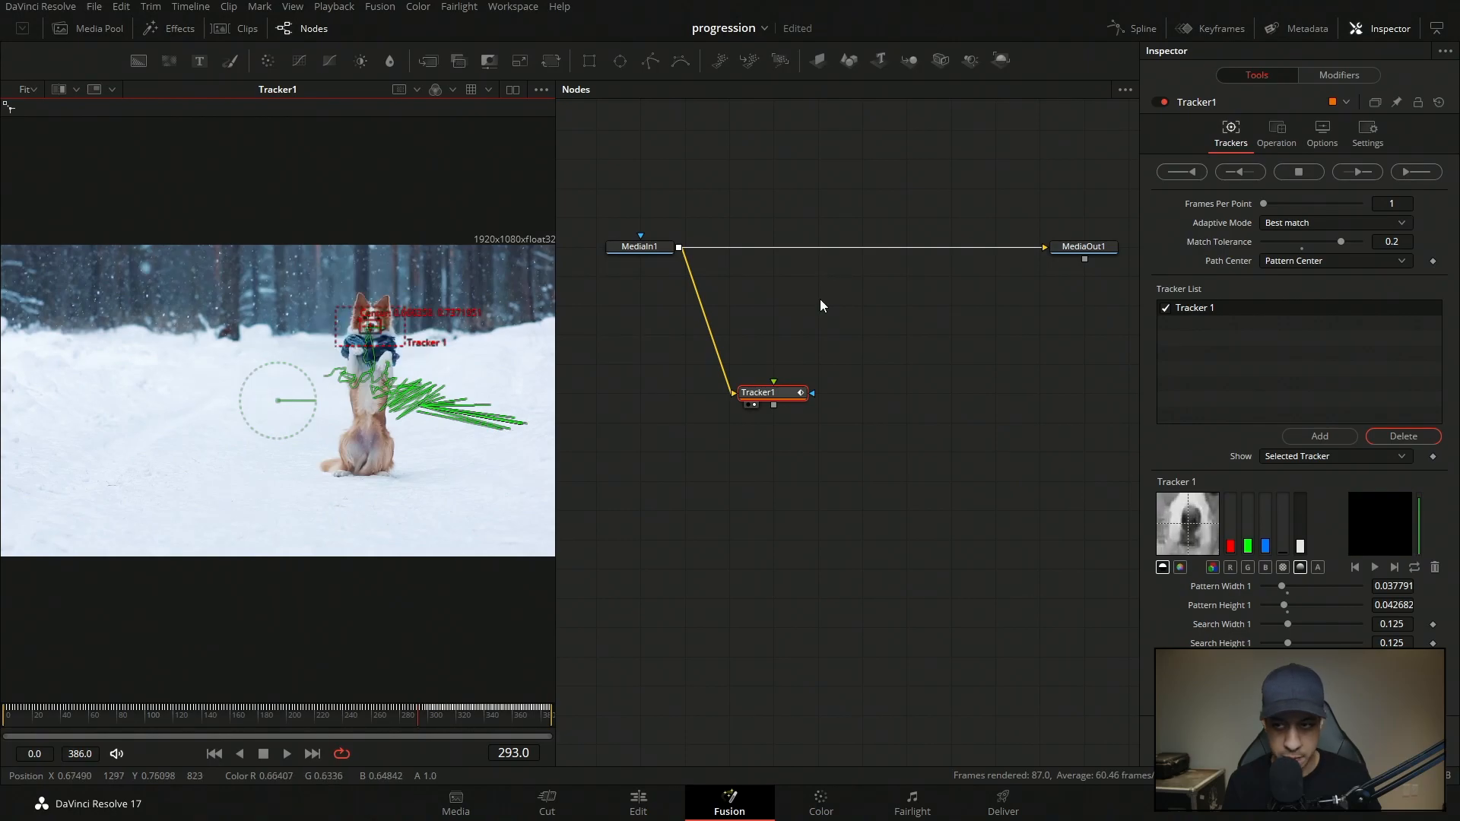
left_click(1360, 173)
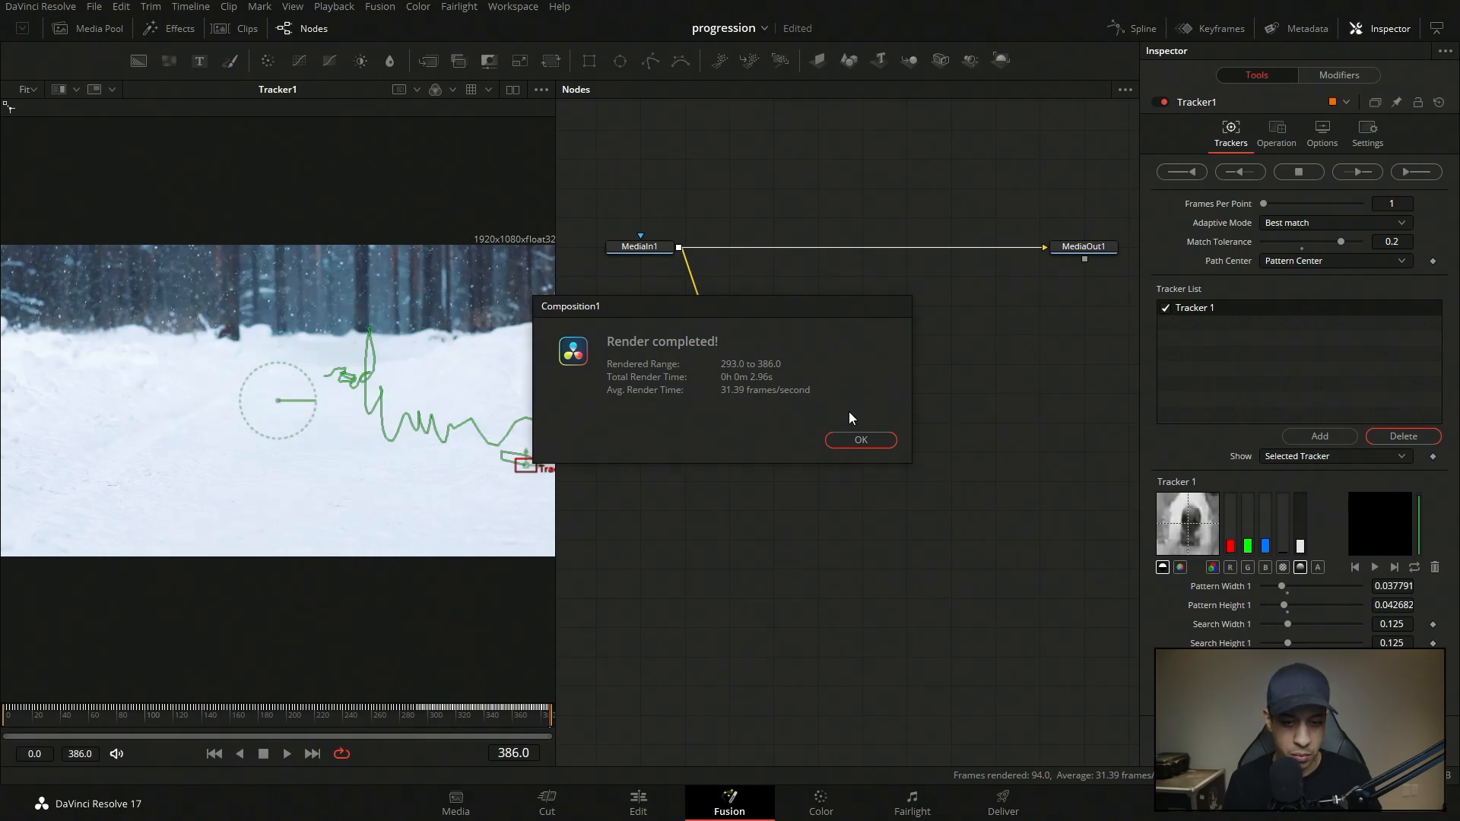
left_click(860, 440)
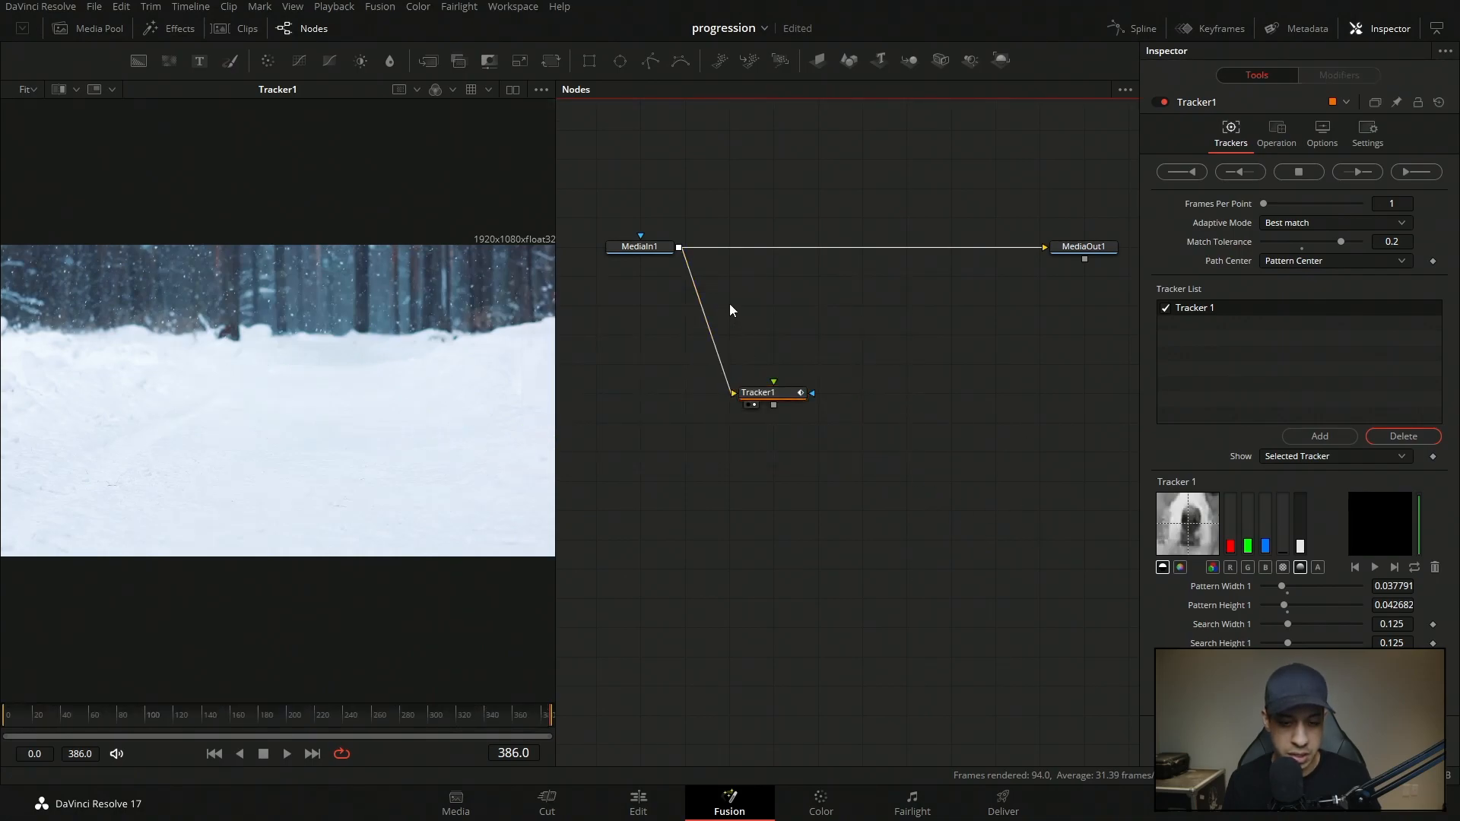
Inspect the tracker's new path in the viewer and go to frame 98
left_click(786, 393)
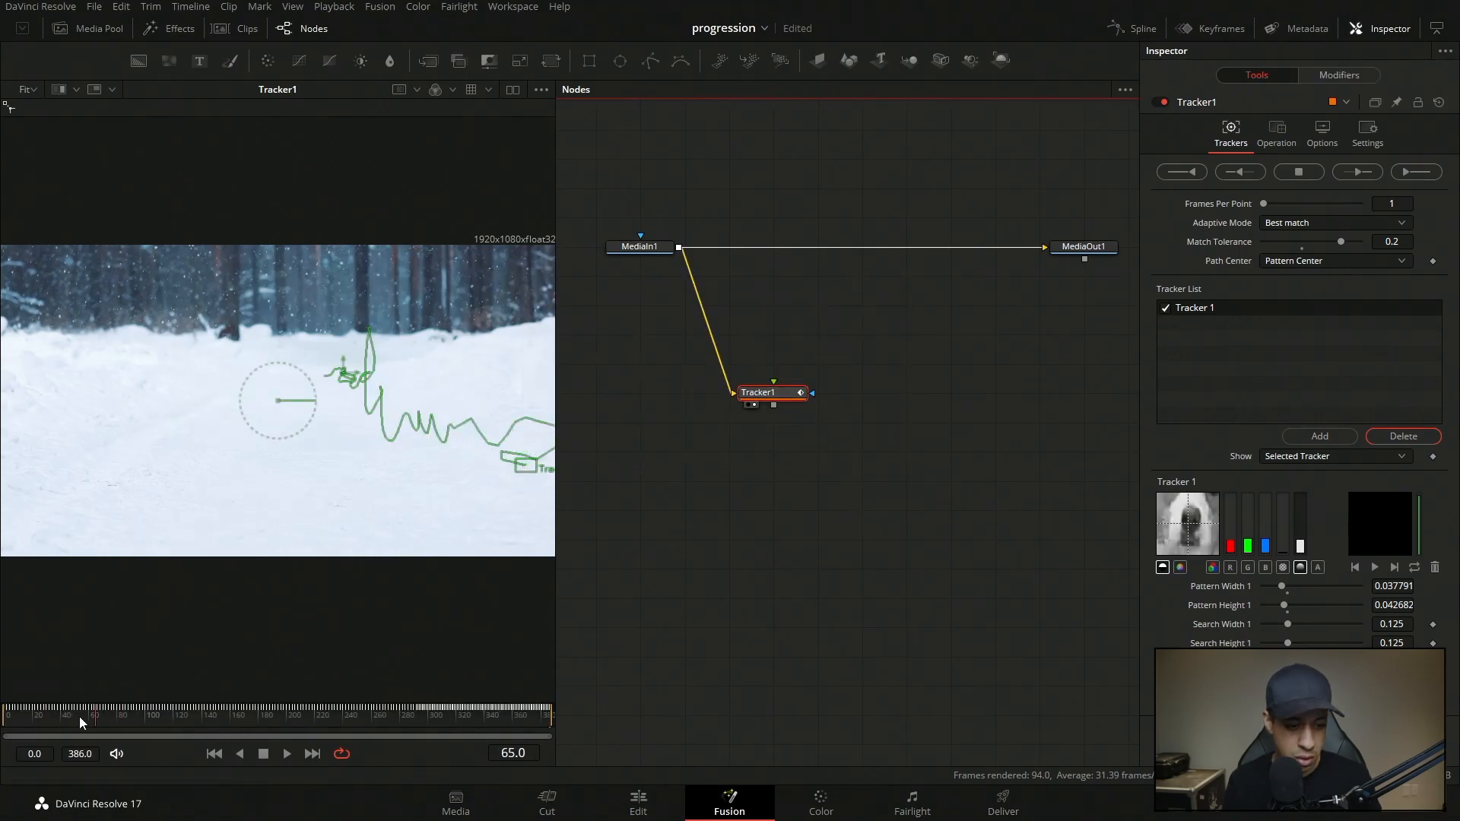
left_click(143, 719)
left_click(806, 526)
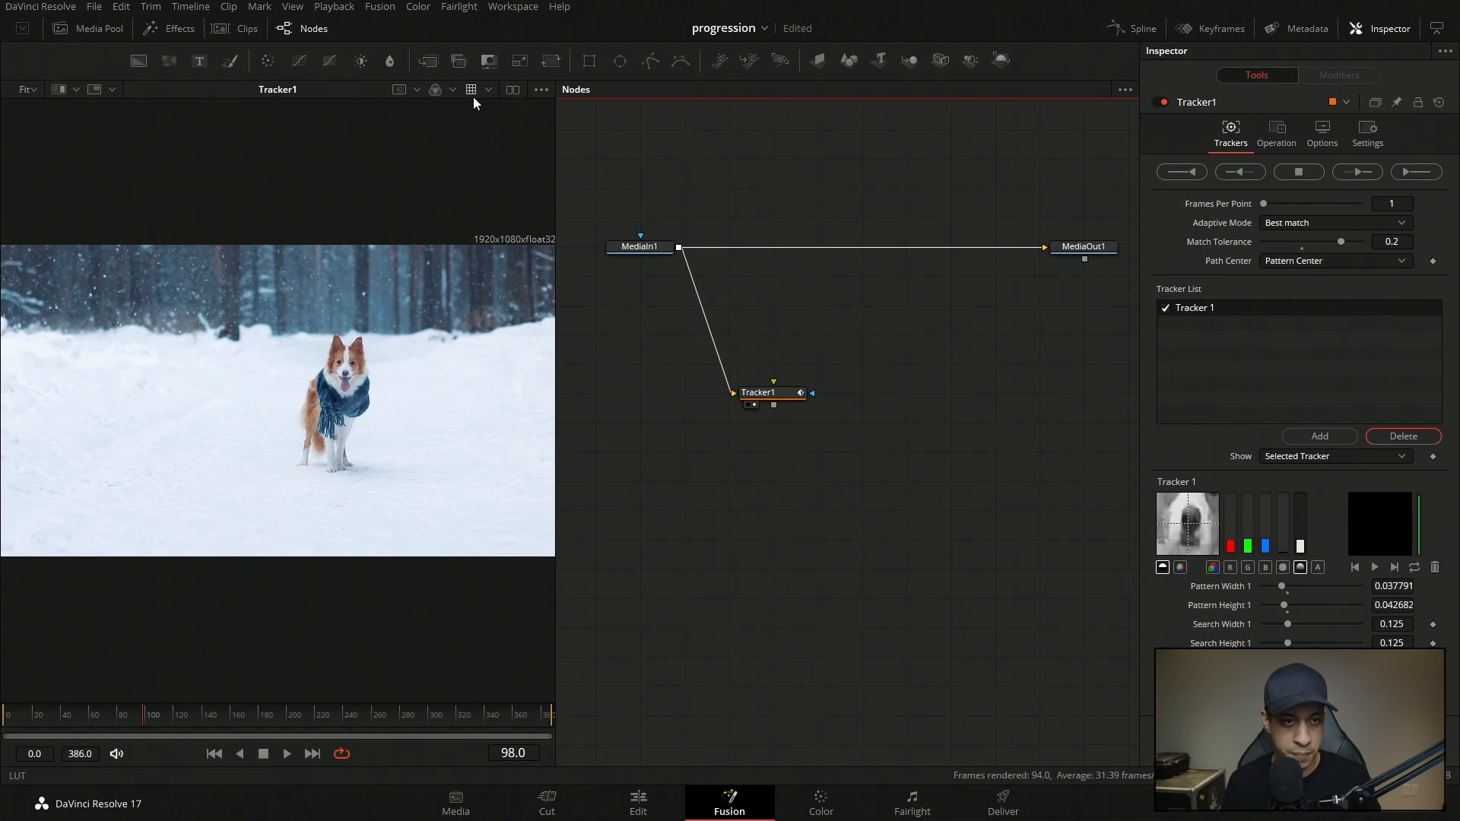
Add a Background node with an Ellipse mask and colour the background bright green
left_click_drag(808, 355, 763, 298)
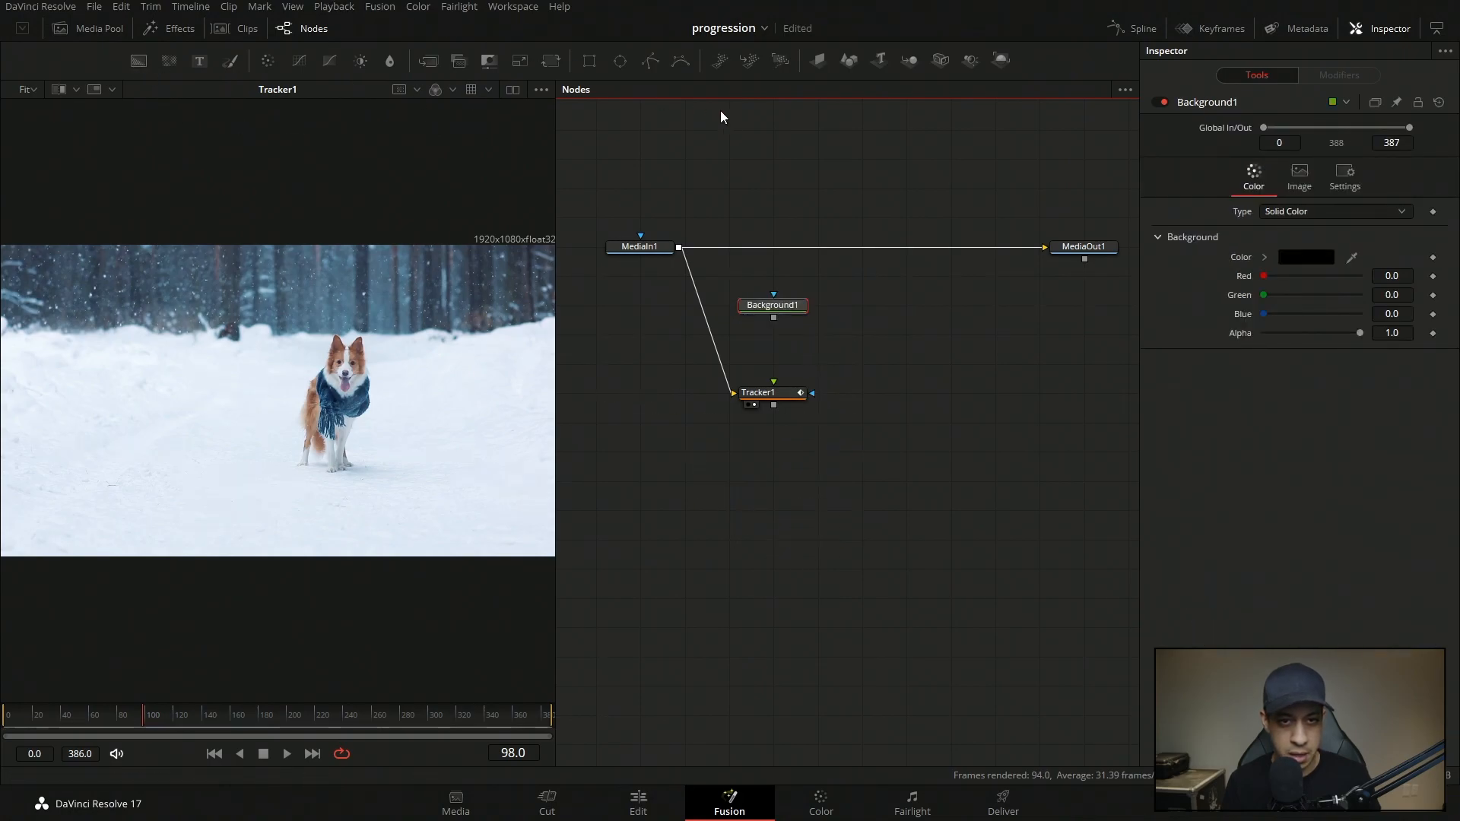
left_click_drag(620, 62, 772, 304)
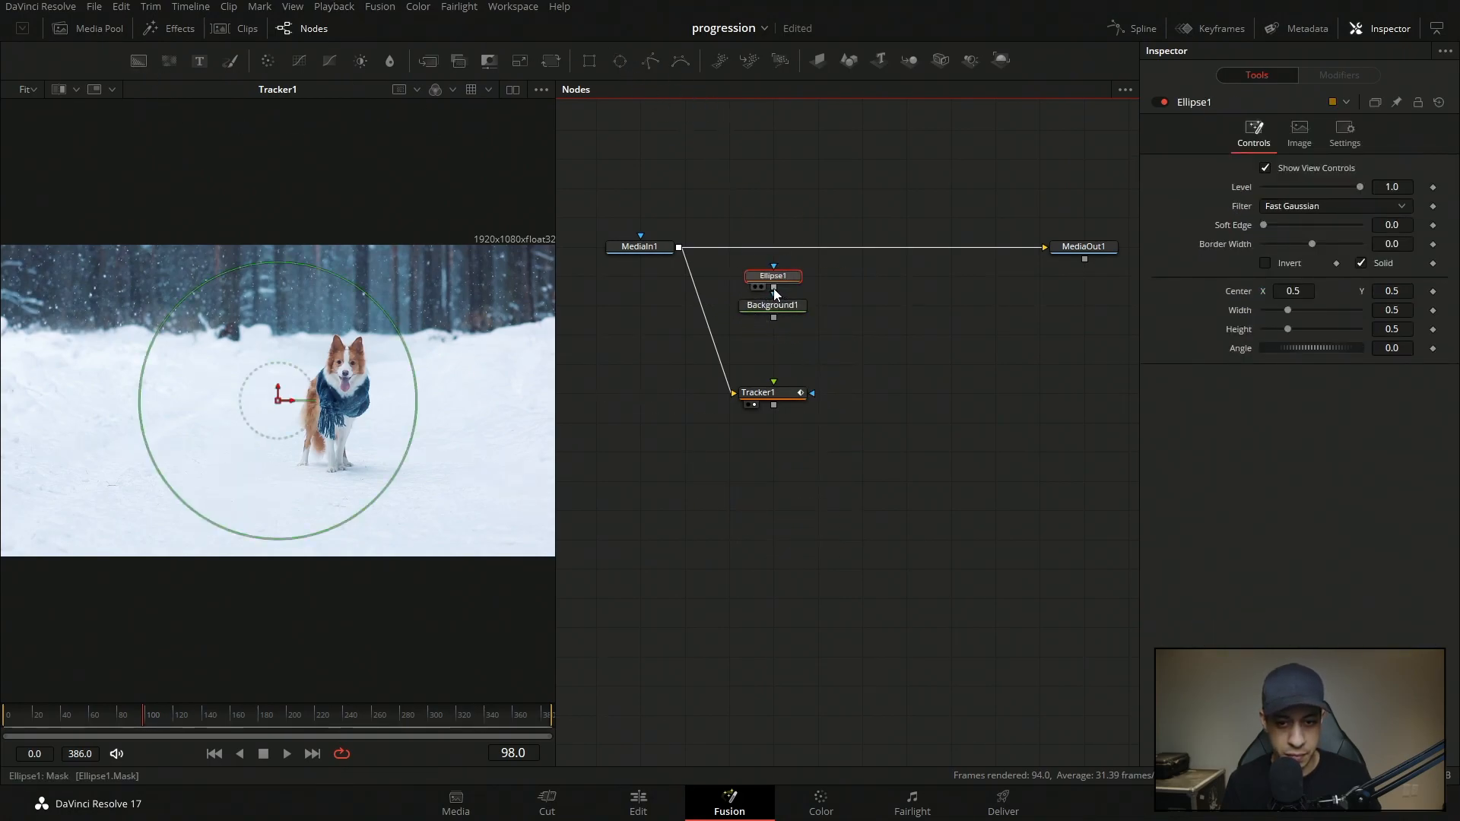
left_click(787, 315)
left_click(1306, 257)
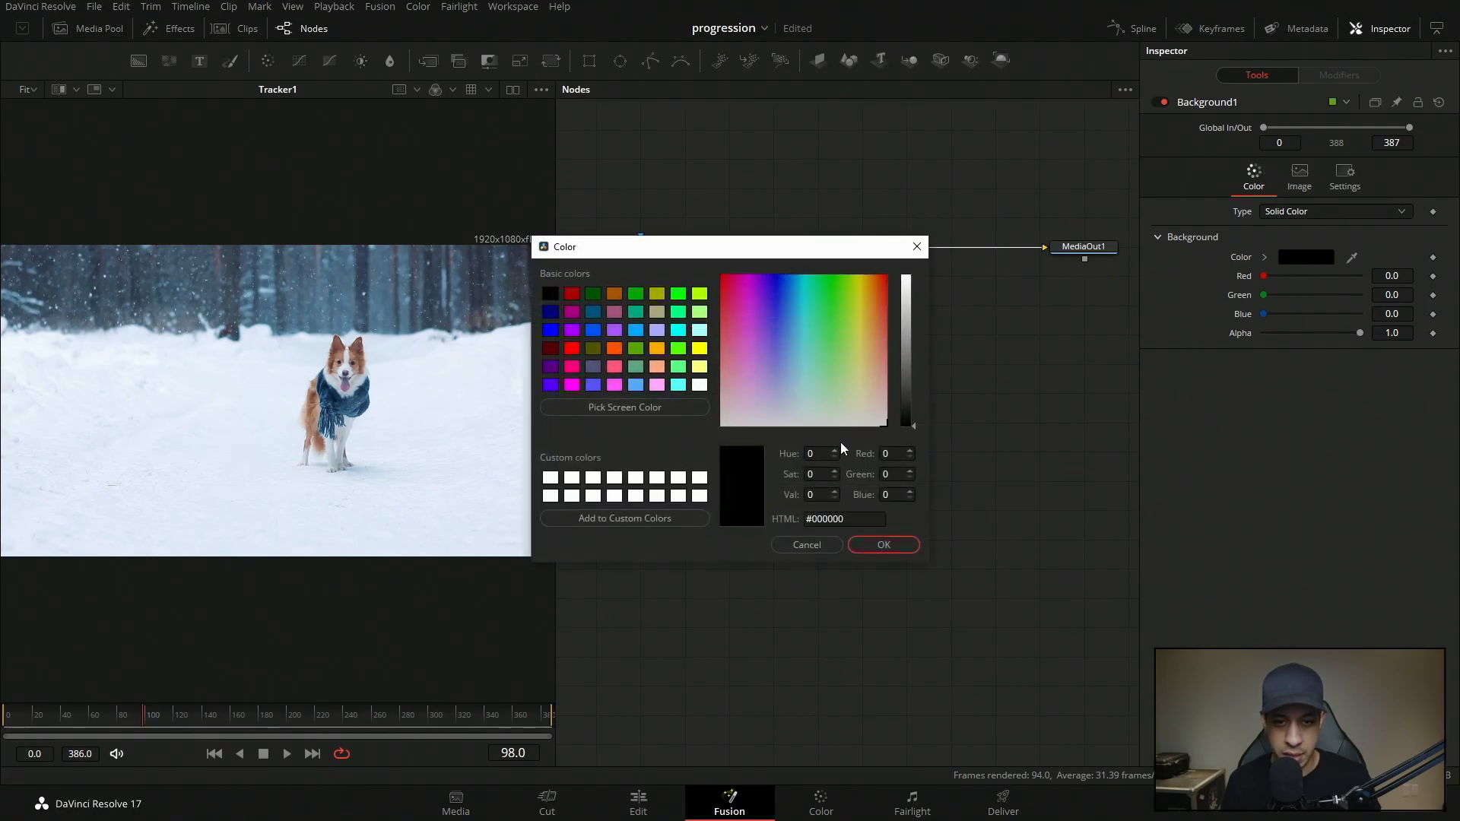
left_click_drag(912, 317, 730, 278)
left_click(882, 544)
Merge the green background over MediaIn1 and shrink the ellipse to a dot about 0.028 in width and height
scroll(770, 257, "up", 2)
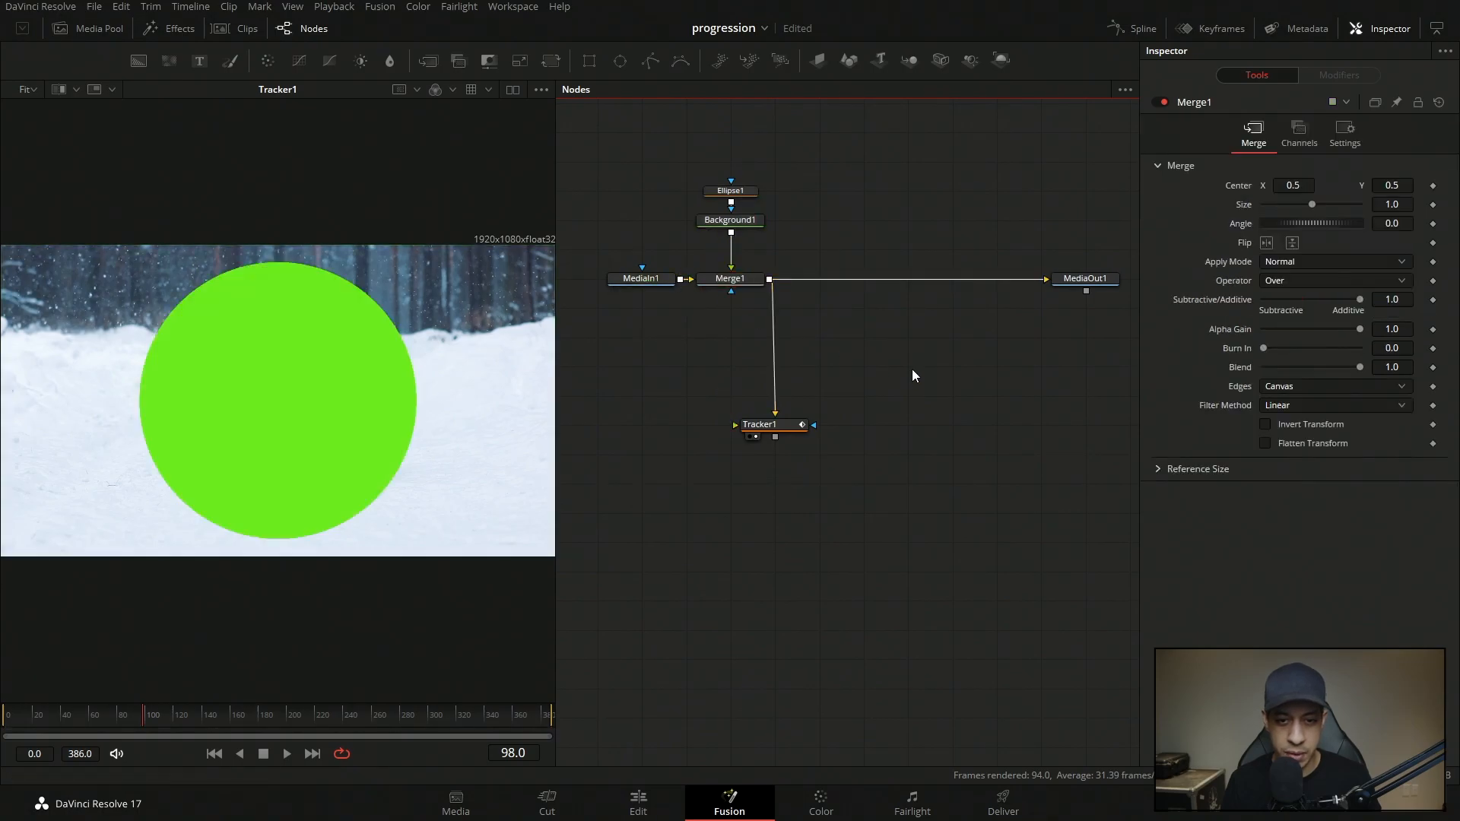
left_click(728, 283)
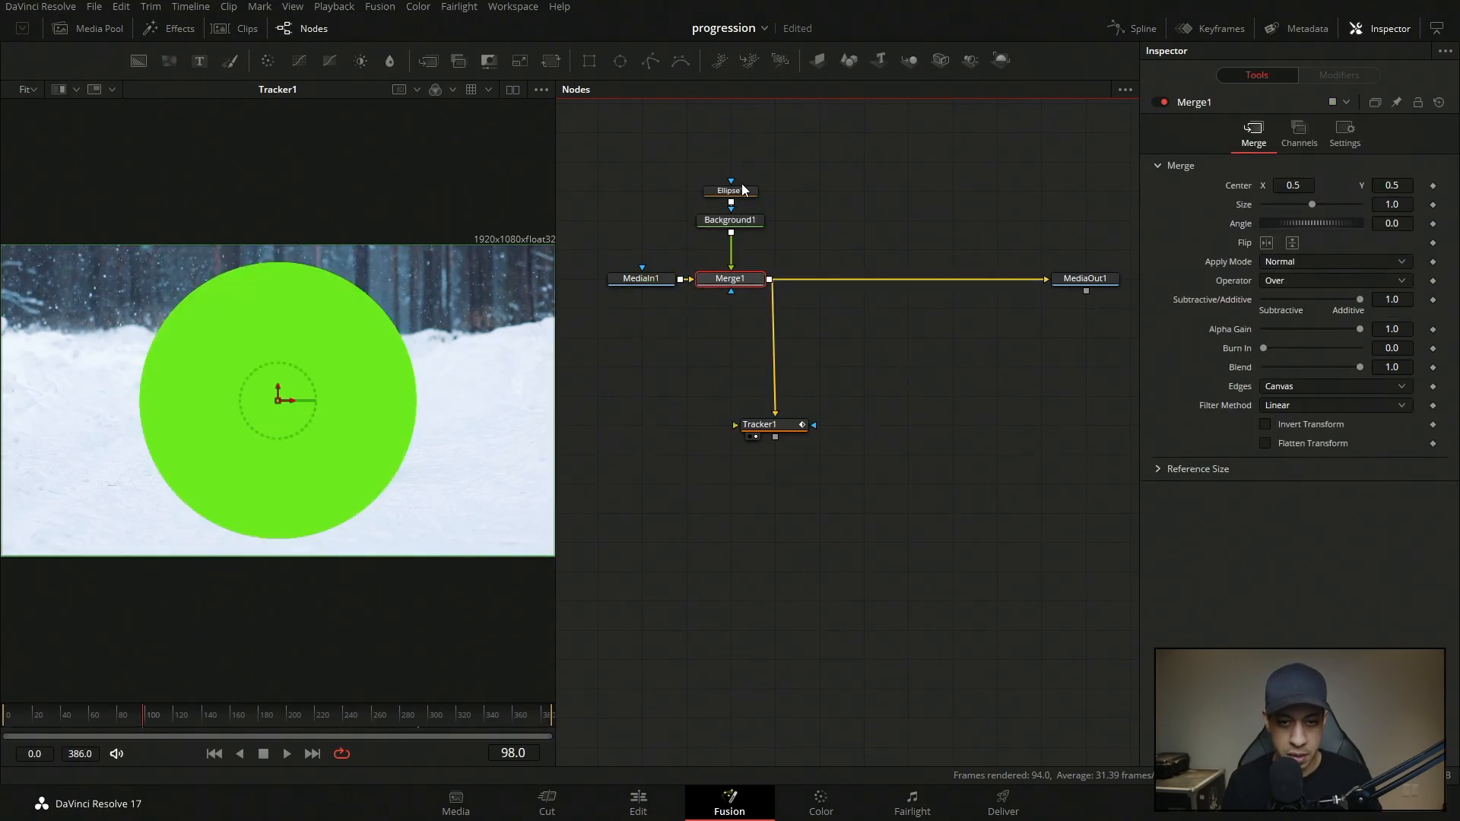
left_click(743, 190)
left_click_drag(382, 327, 278, 411)
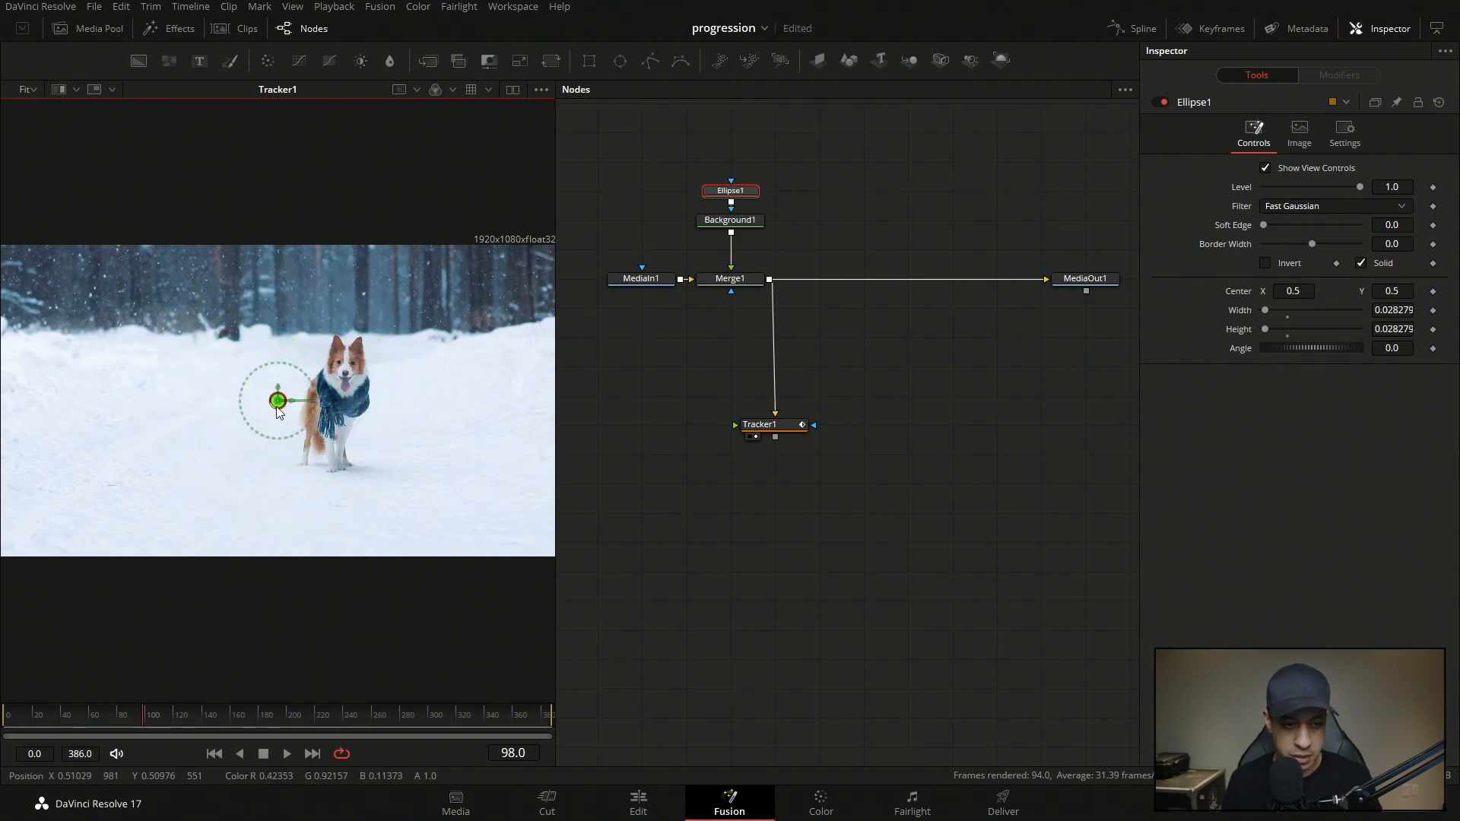
Move the Tracker node aside and shift the merge's center by hand to about X 0.559, Y 0.529
left_click(756, 281)
left_click_drag(778, 430, 823, 431)
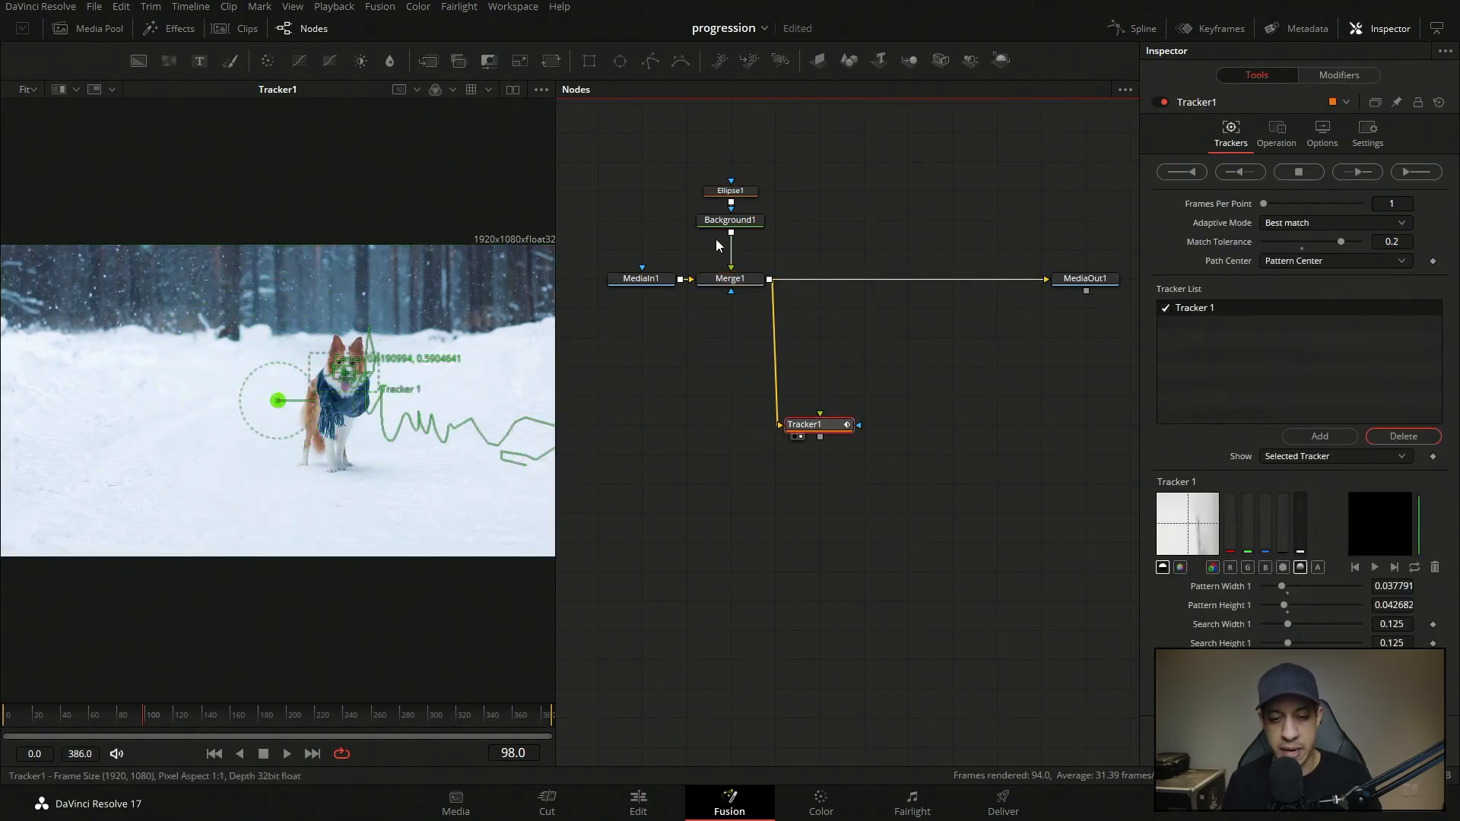
left_click(731, 281)
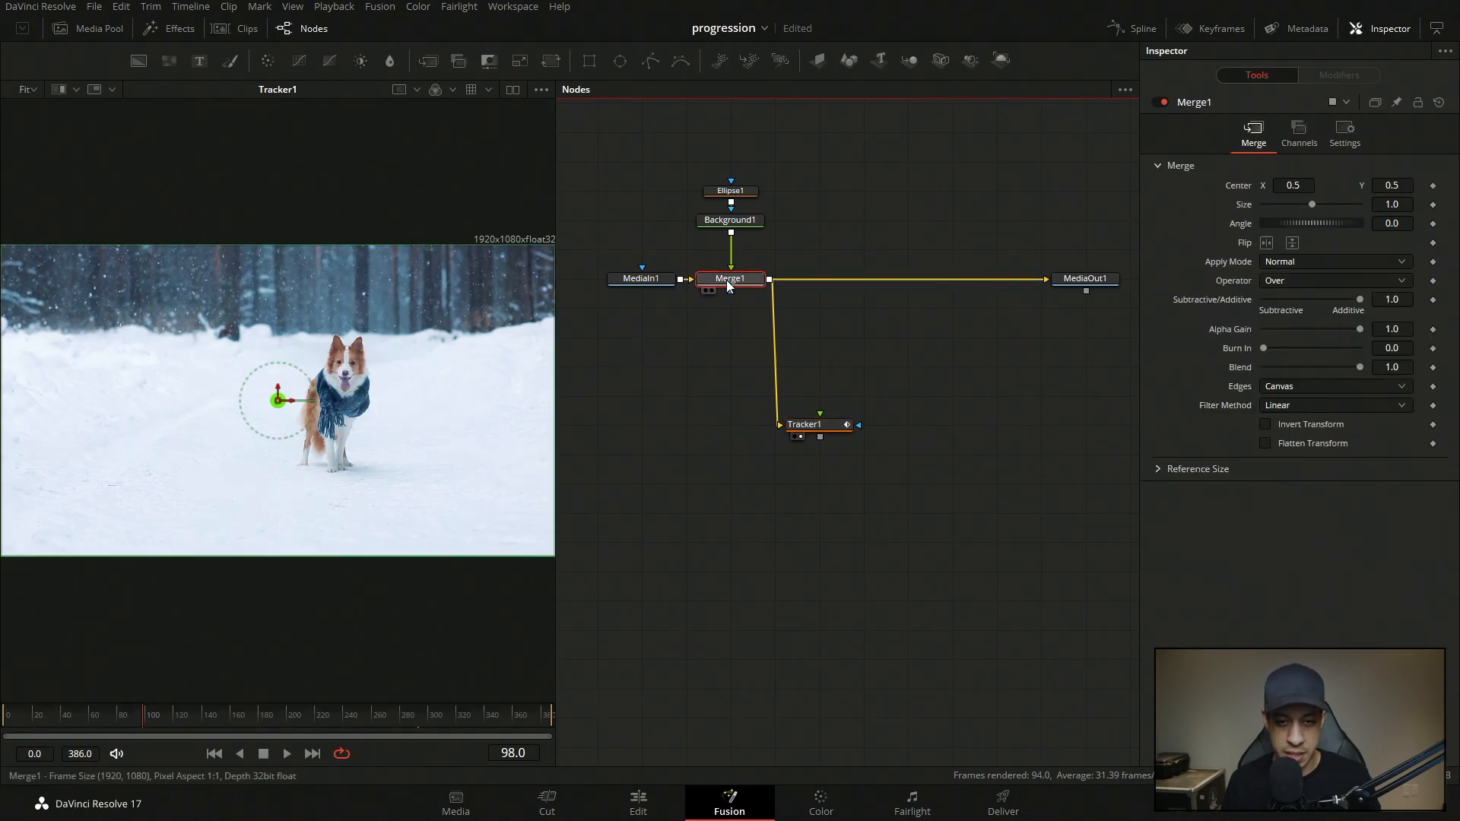
left_click_drag(281, 407, 314, 397)
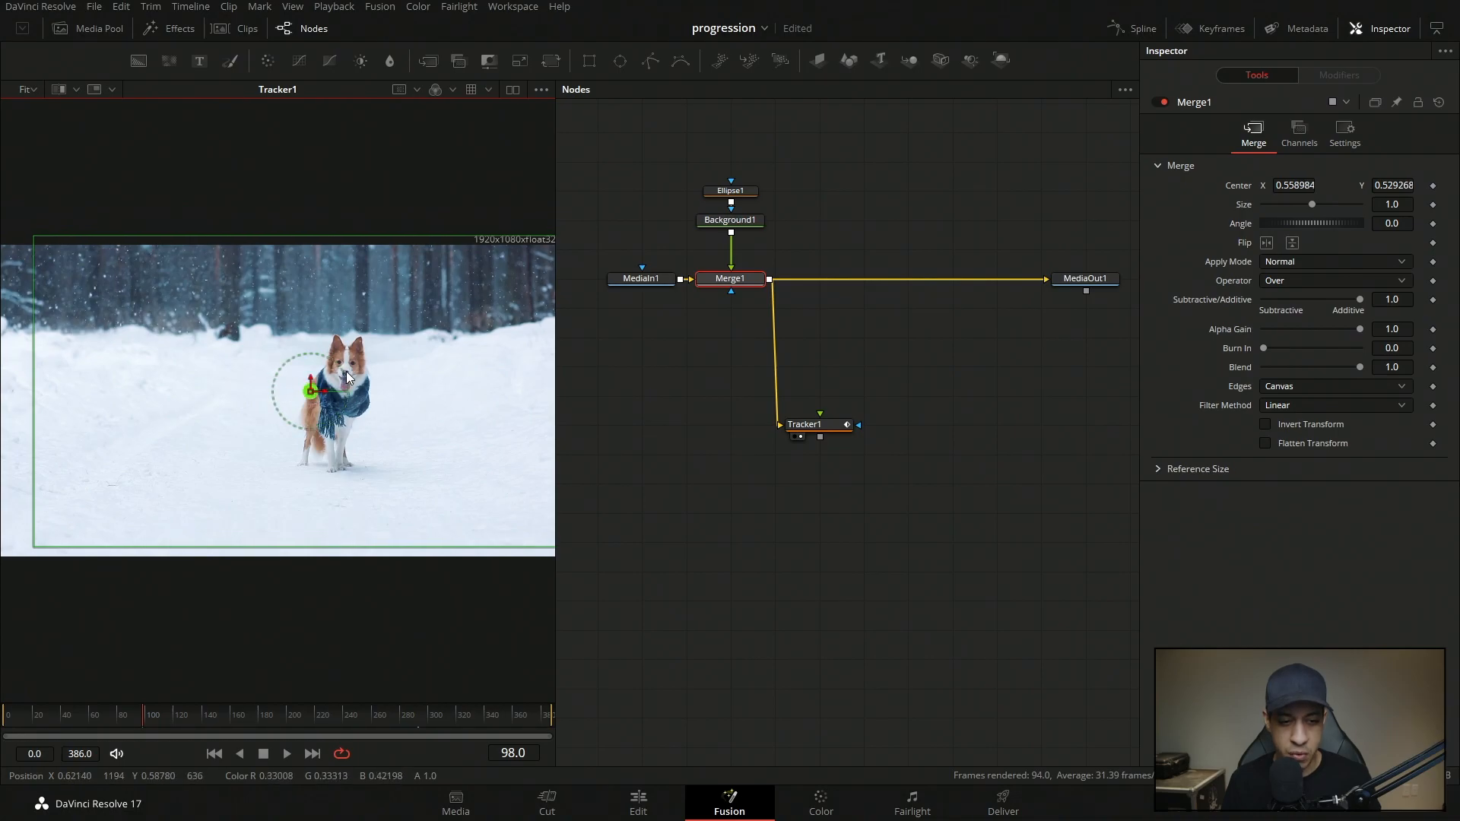
Link the merge's Center to the tracker through the expression Tracker1.TrackedCenter1
left_click(815, 426)
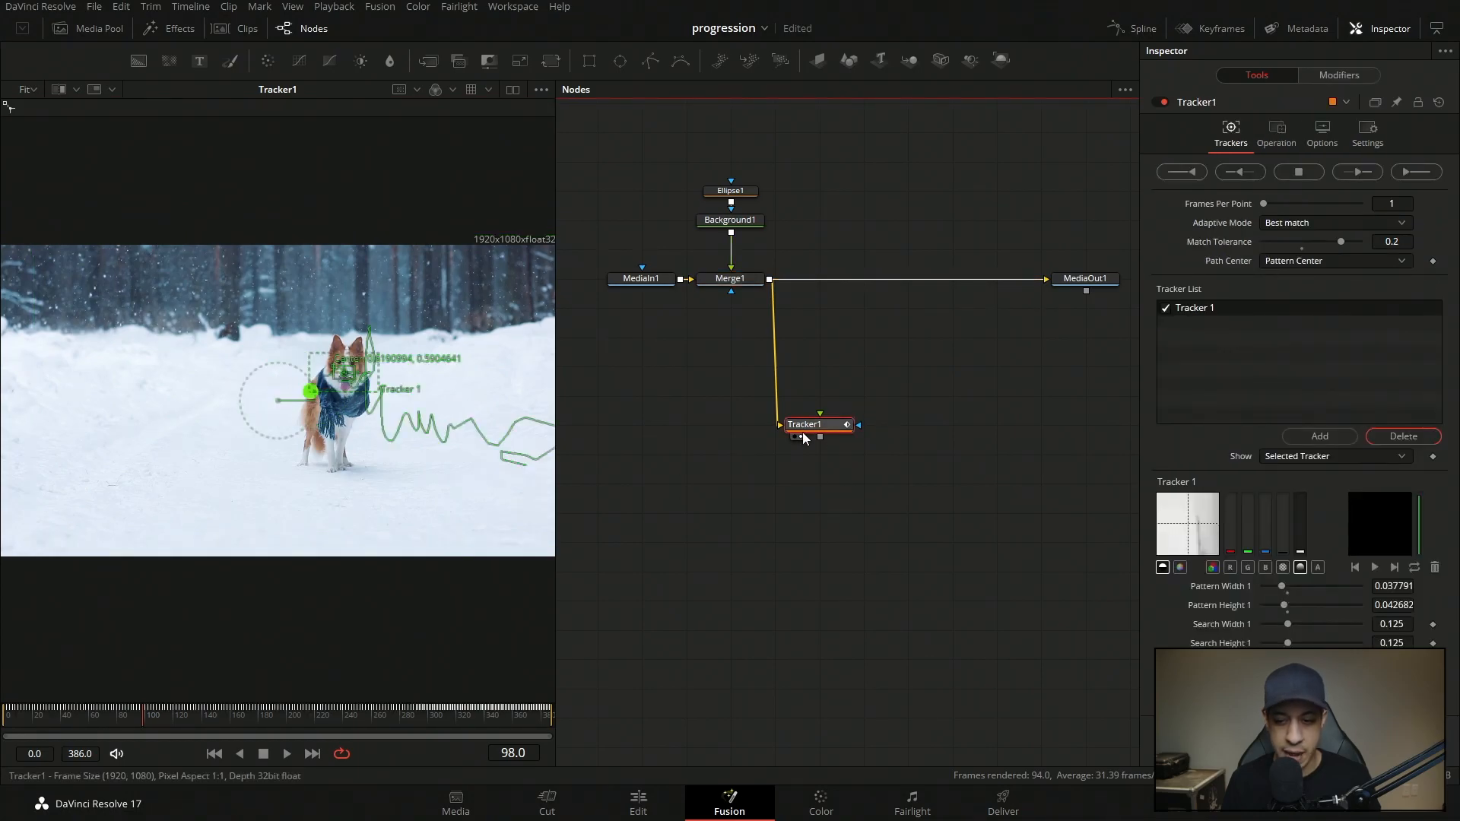
left_click_drag(834, 485, 720, 275)
left_click(1224, 103)
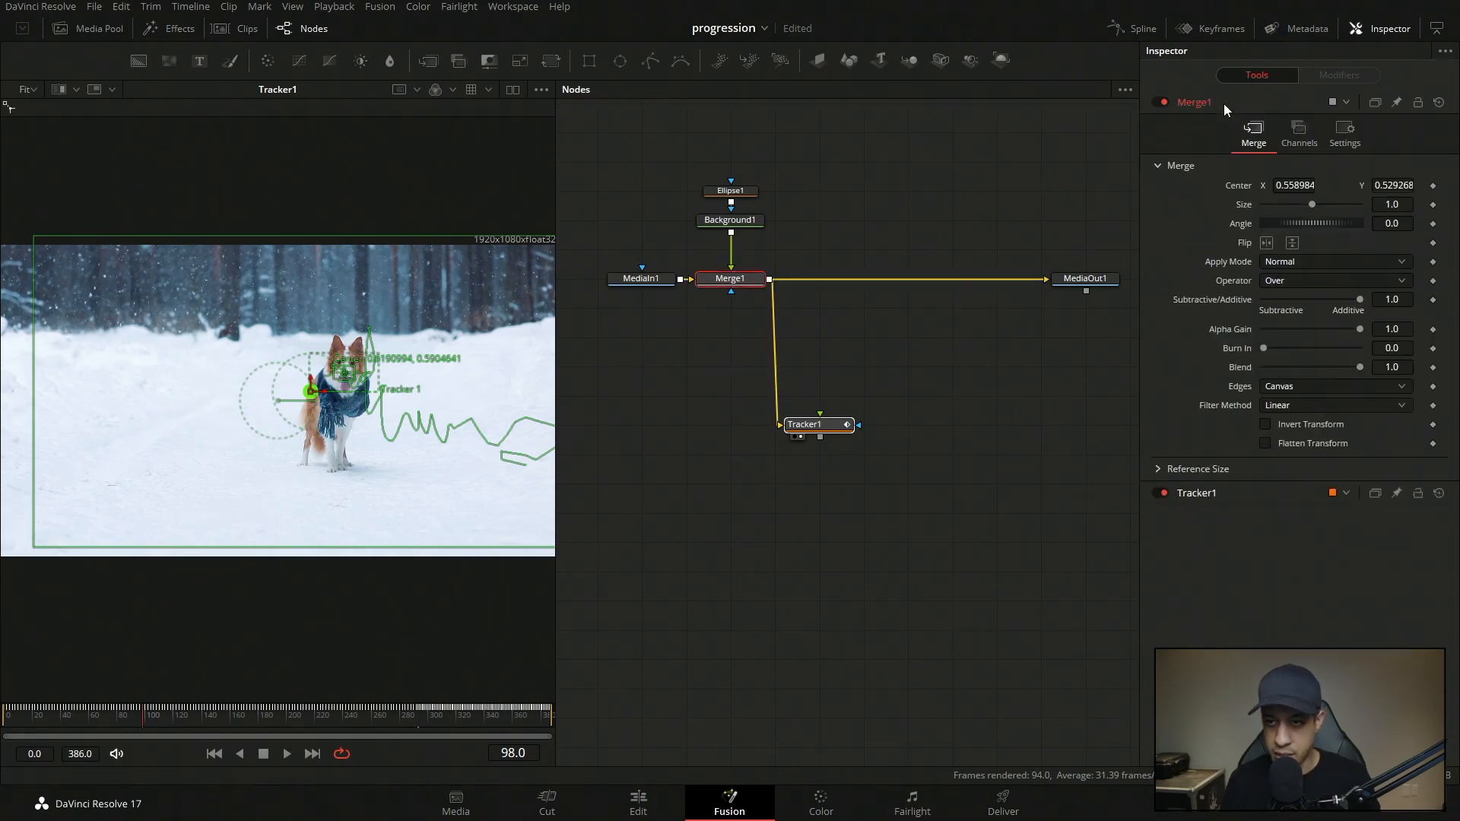
right_click(1240, 186)
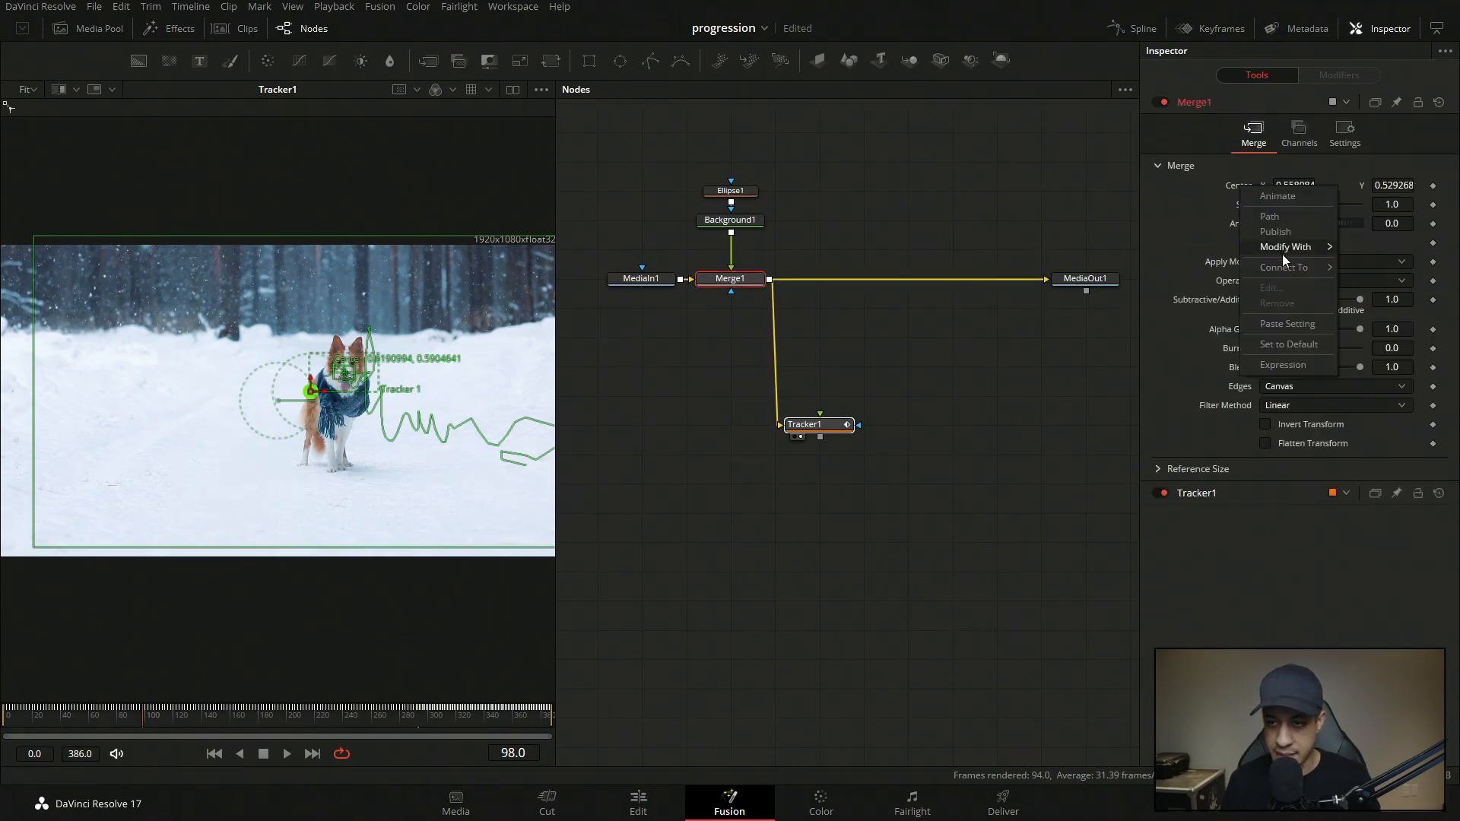
left_click(1283, 368)
mouse_move(1265, 203)
left_mouse_down()
mouse_move(1203, 446)
mouse_move(1216, 620)
left_mouse_up()
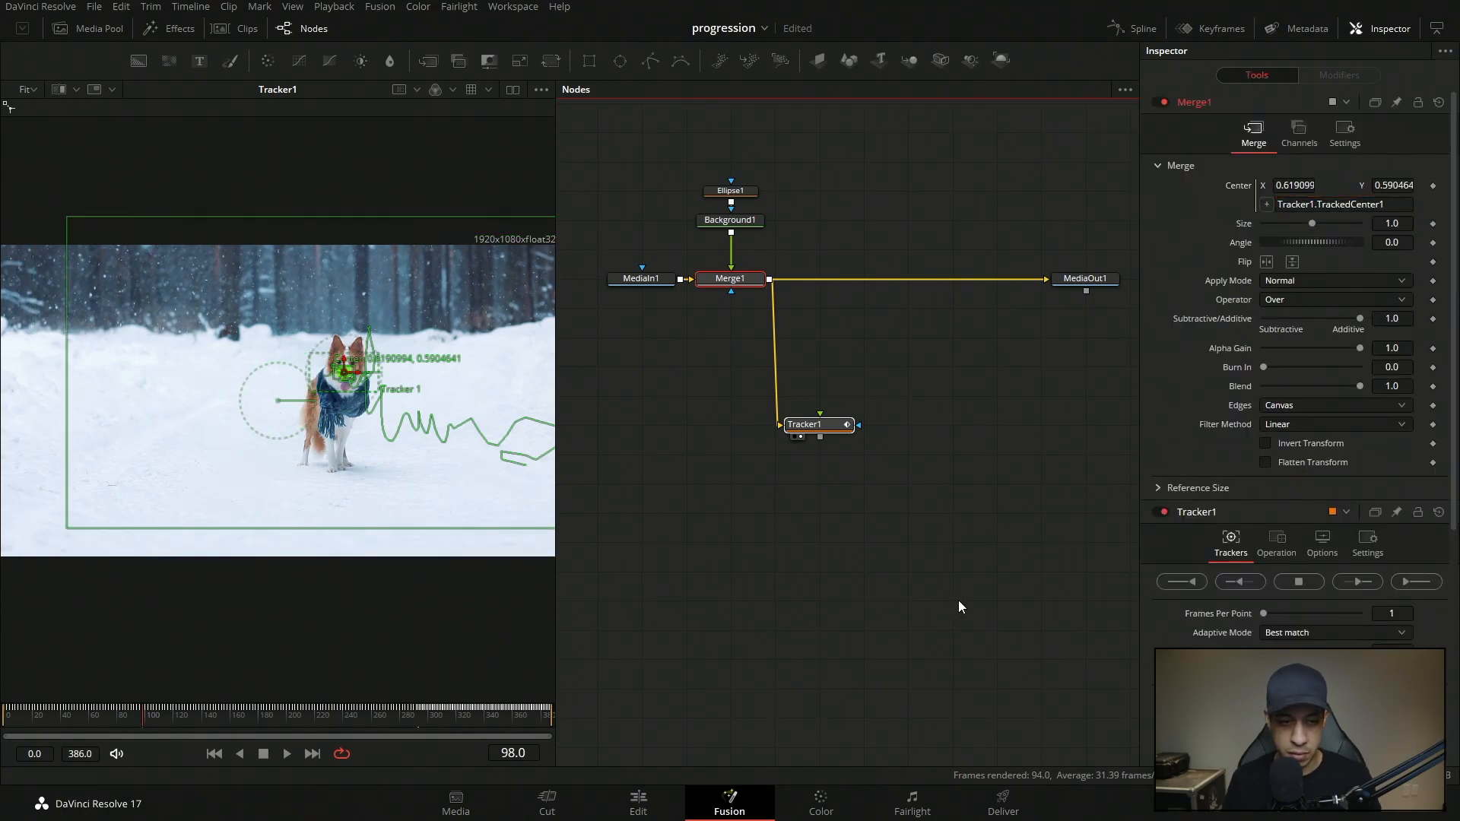
left_click(955, 578)
Play back the clip to check how the green dot follows the dog's nose, stopping at frame 222
left_click(287, 753)
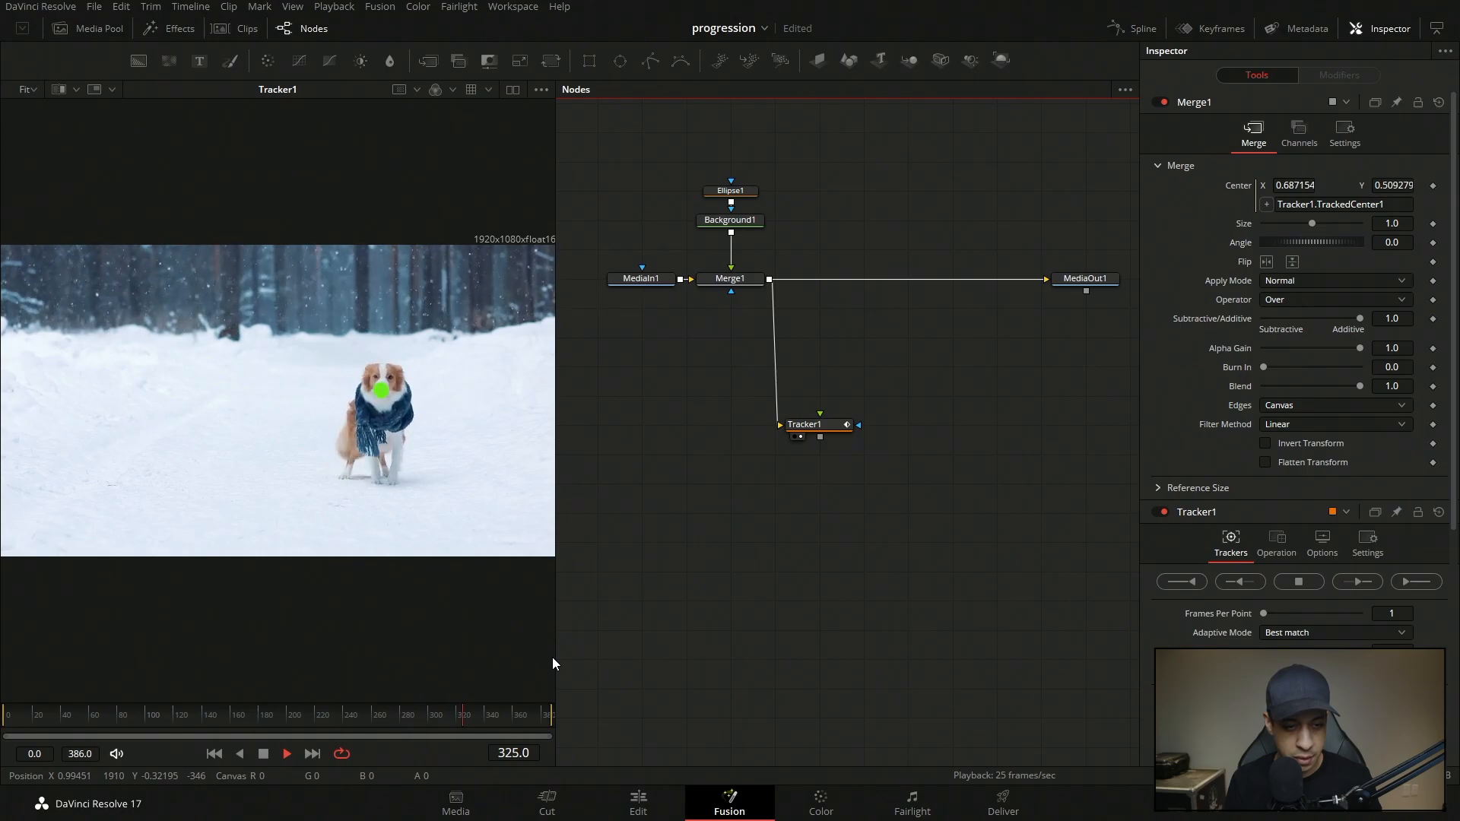
key("space")
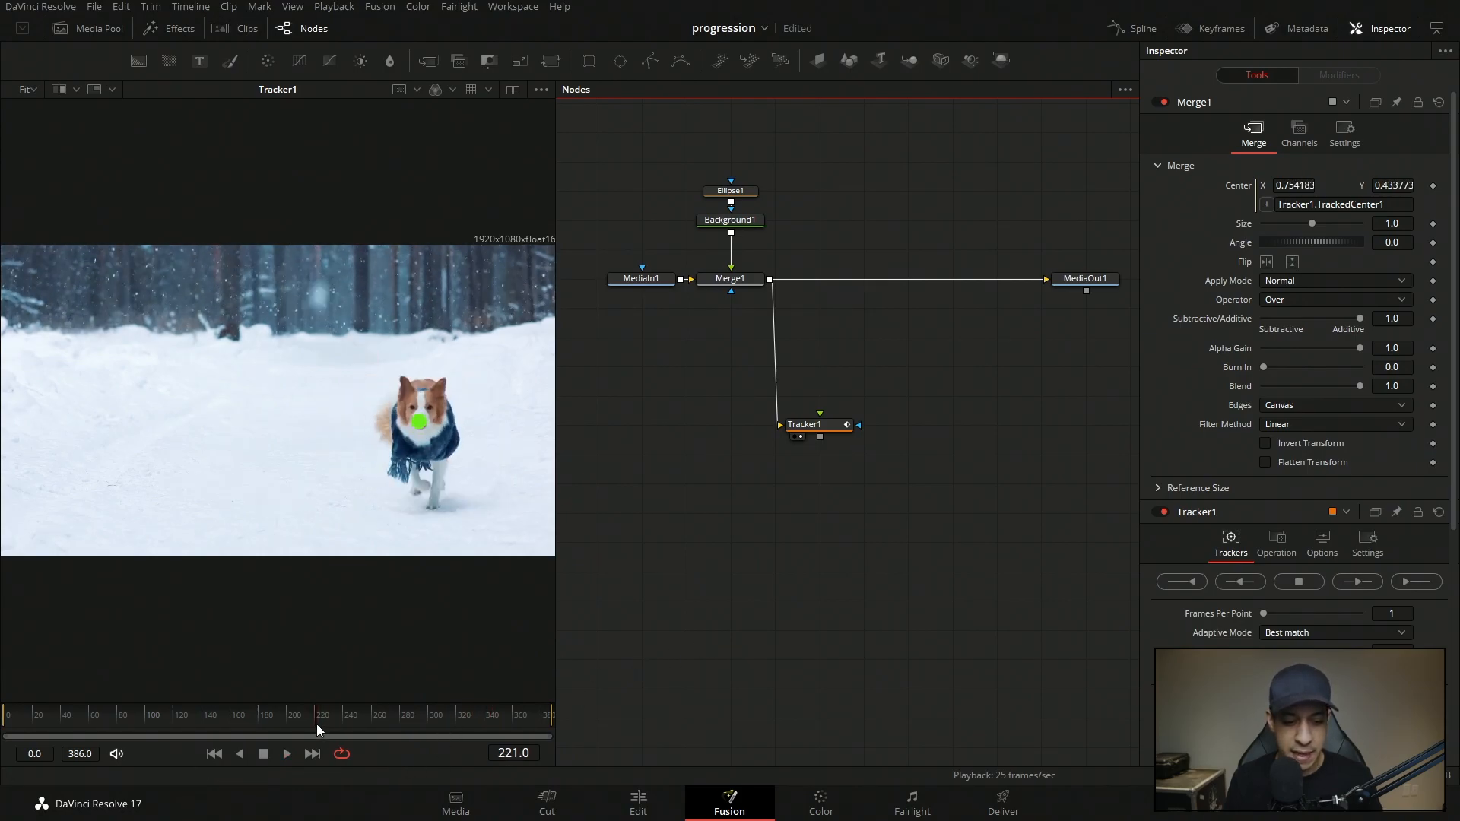
left_click(317, 723)
Delete the Ellipse, Background and Merge nodes
left_click_drag(793, 160, 675, 249)
key("Delete")
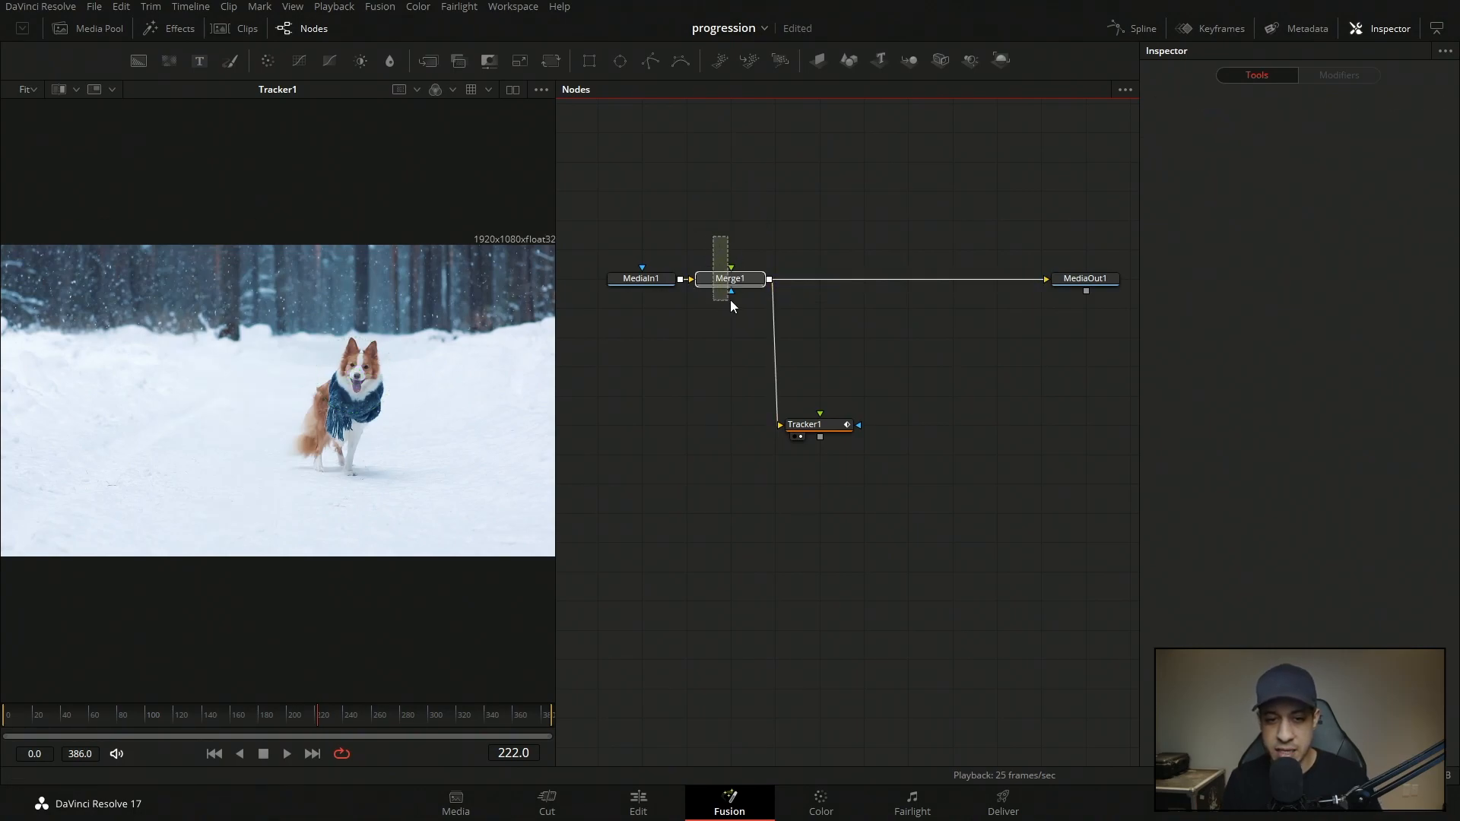
left_click_drag(728, 305, 728, 305)
key("Delete")
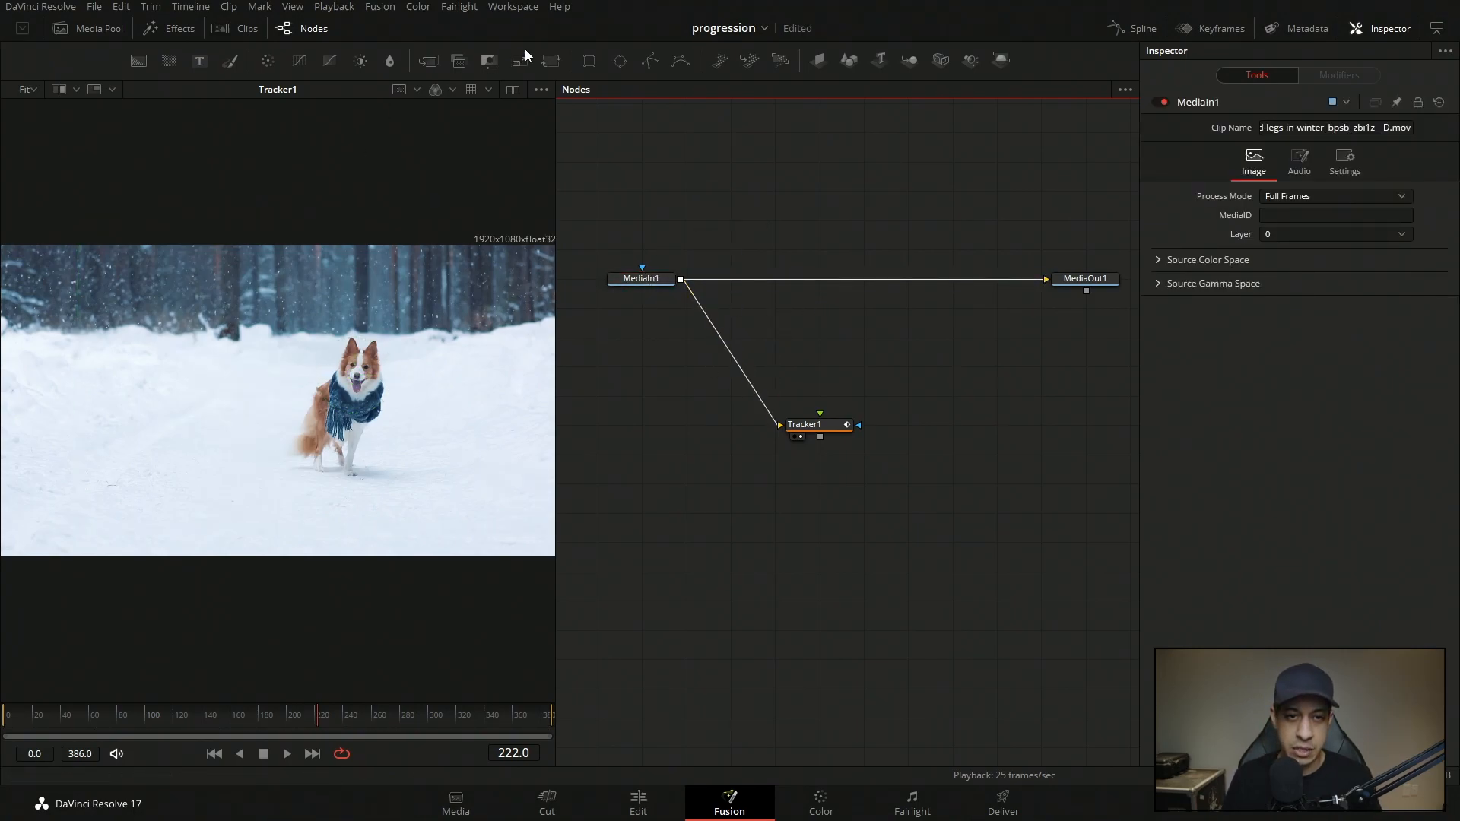
Add a Transform node and insert it between MediaIn1 and MediaOut1
left_click_drag(757, 264, 757, 265)
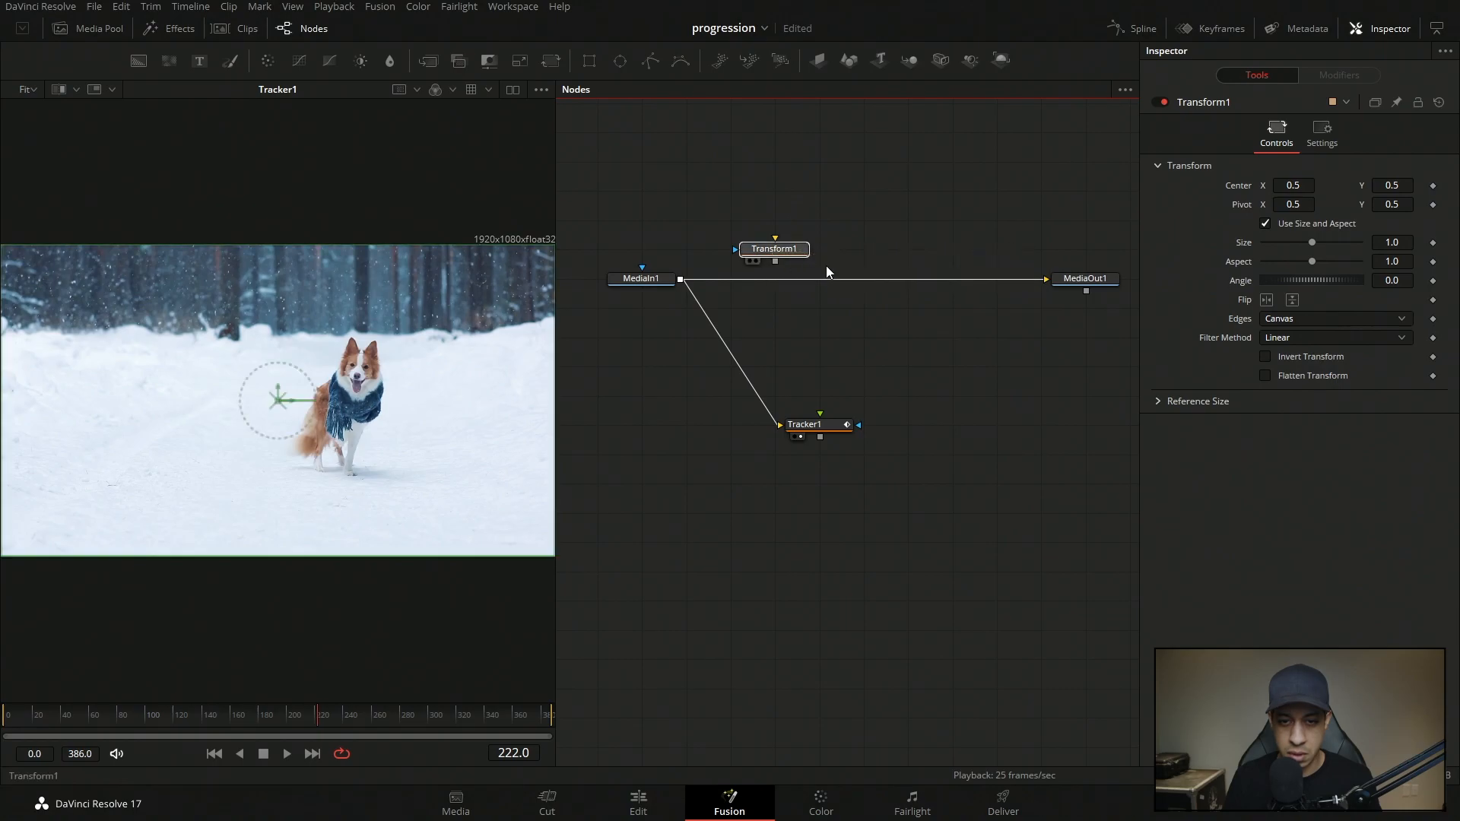
left_click_drag(937, 274, 938, 273)
mouse_move(776, 261)
left_mouse_down()
mouse_move(1093, 283)
mouse_move(791, 277)
left_mouse_up()
left_click(870, 317)
left_click(787, 284)
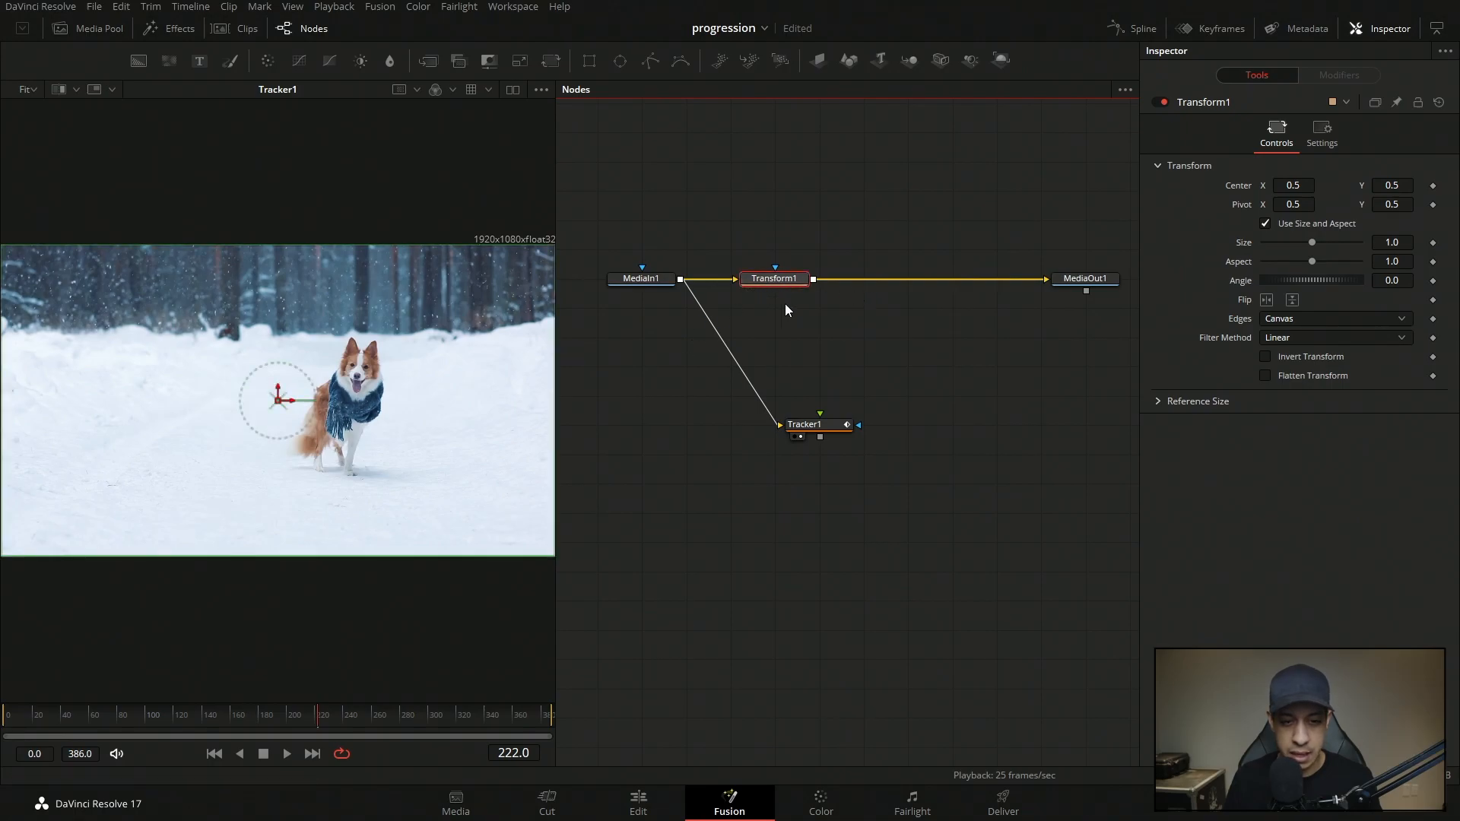
Place the Tracker node below the Transform node and link the transform's Pivot to Tracker1.TrackedCenter1 with an expression
left_click_drag(833, 424, 788, 424)
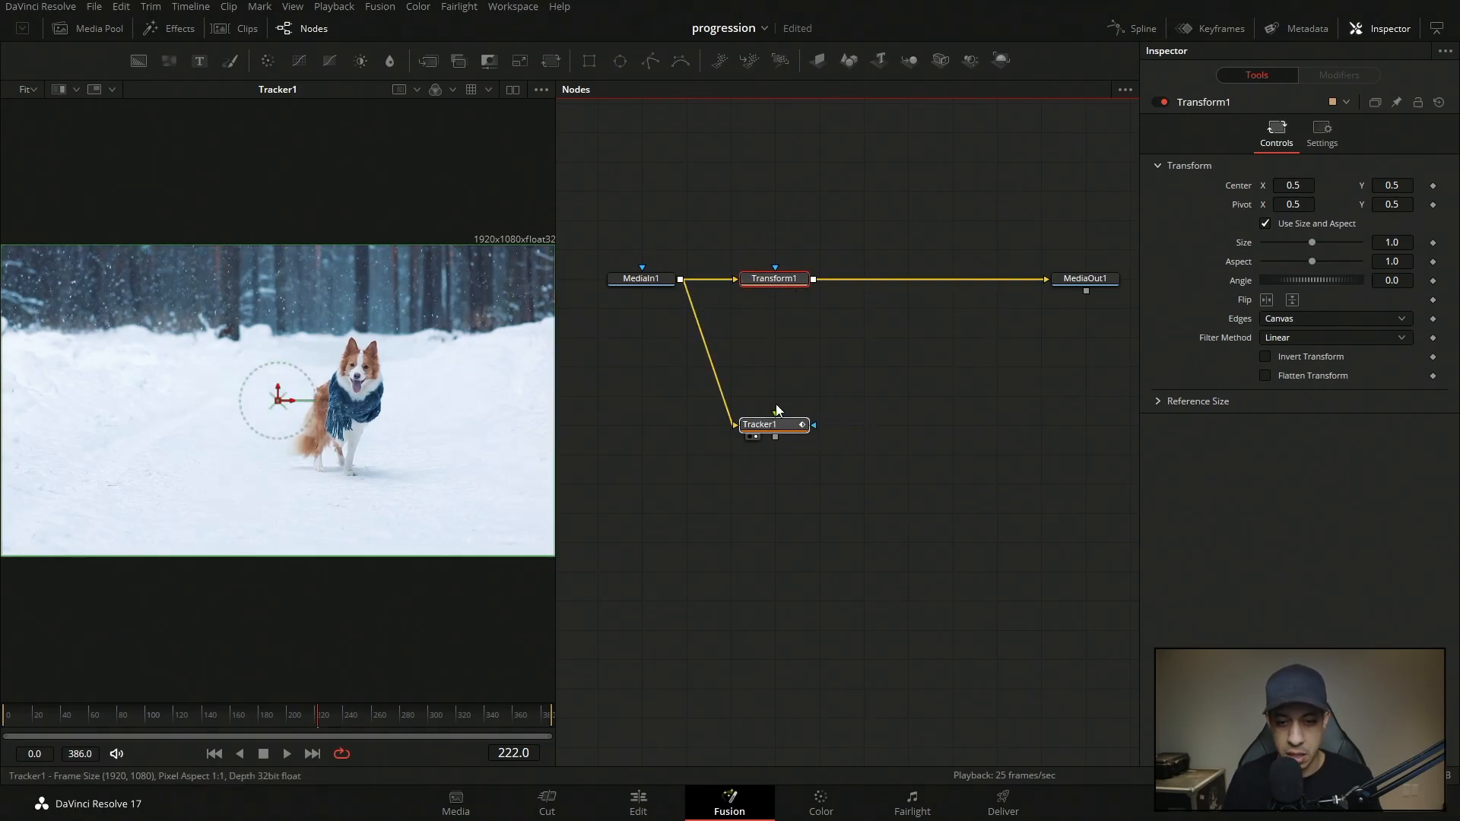
left_click(794, 341, "ctrl")
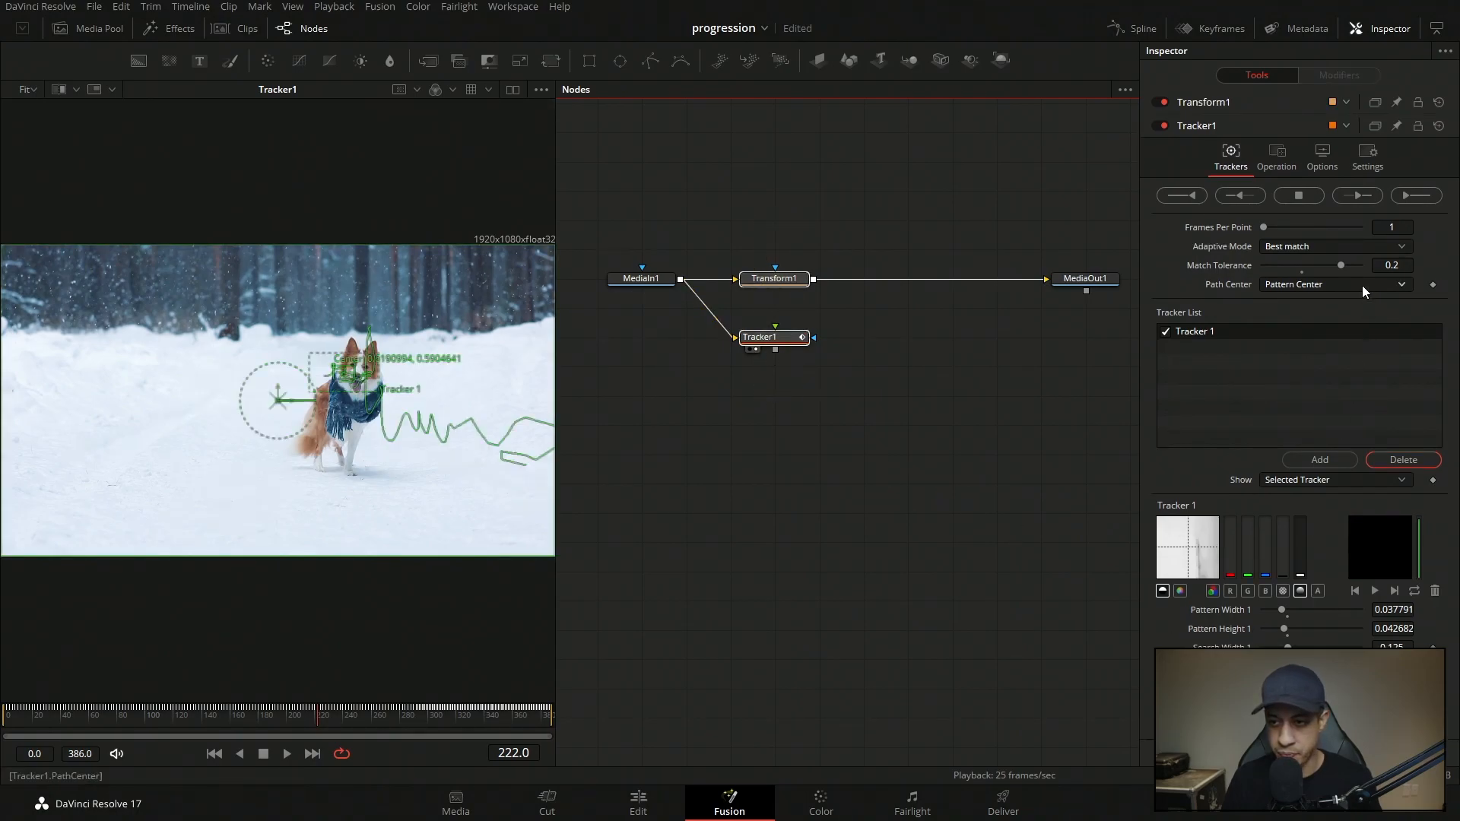
left_click(1197, 101)
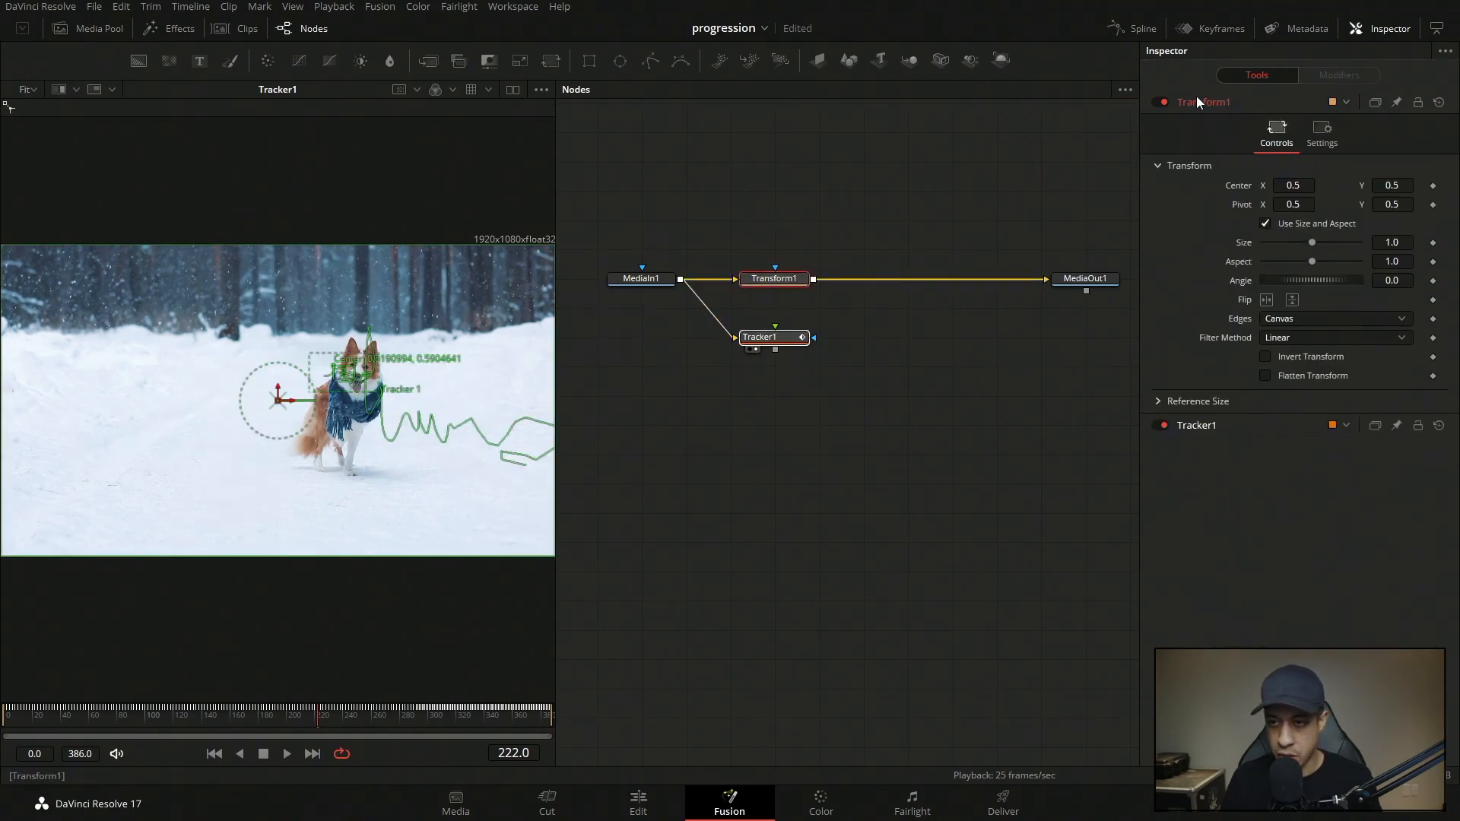
right_click(1248, 208)
left_click(1289, 385)
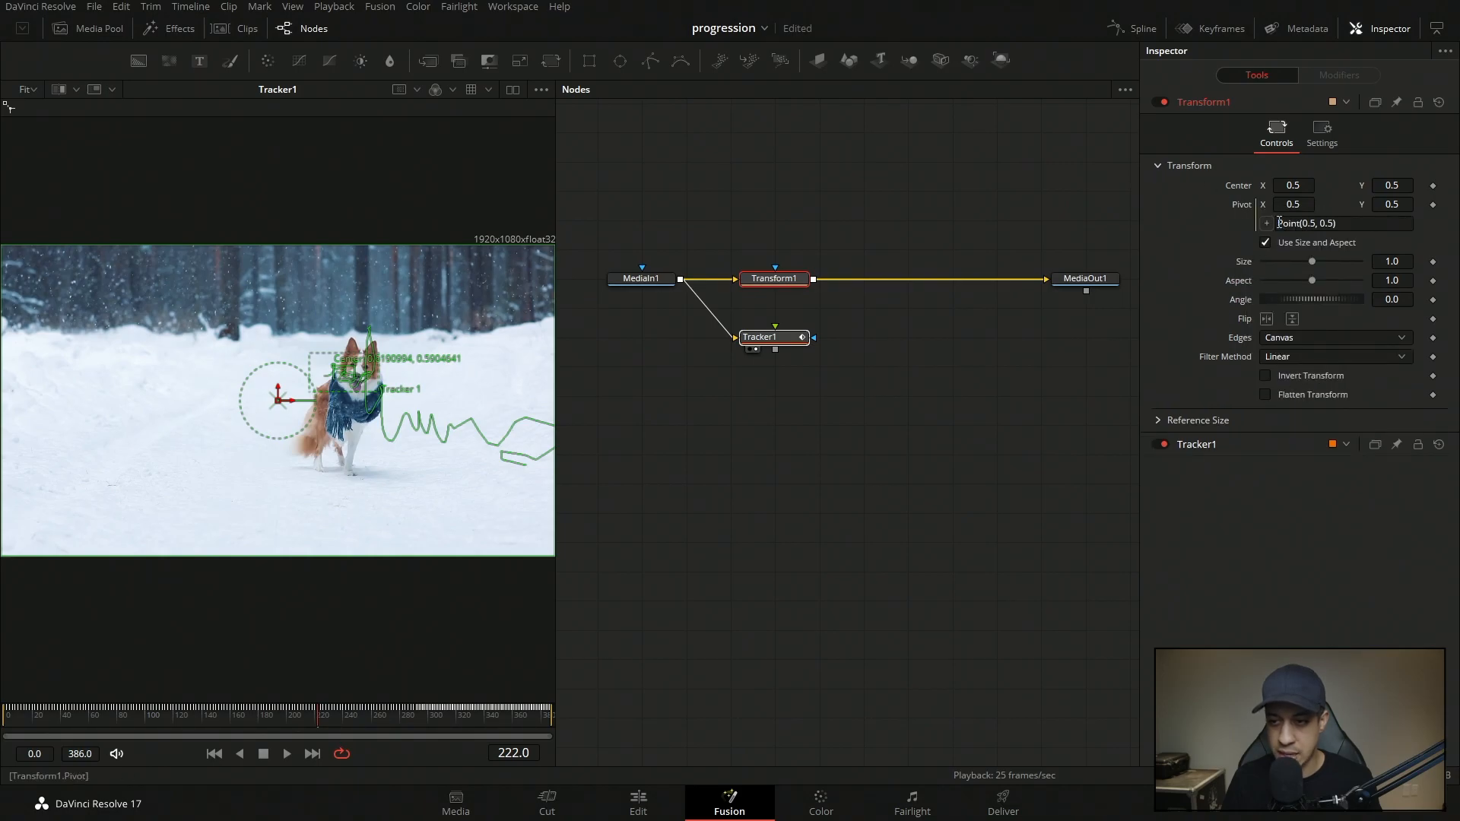
left_click_drag(1204, 449, 1236, 711)
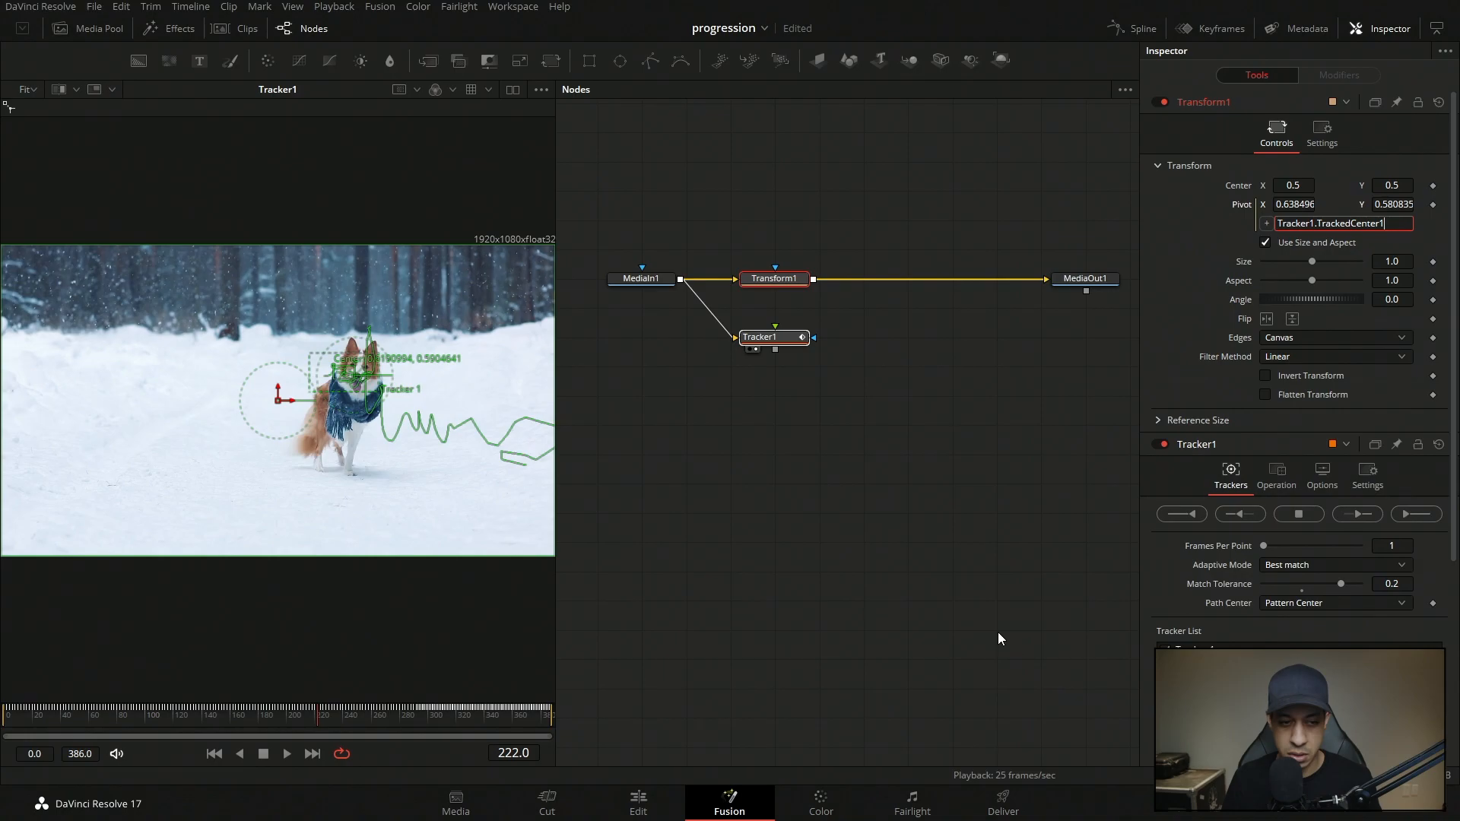
left_click(879, 322)
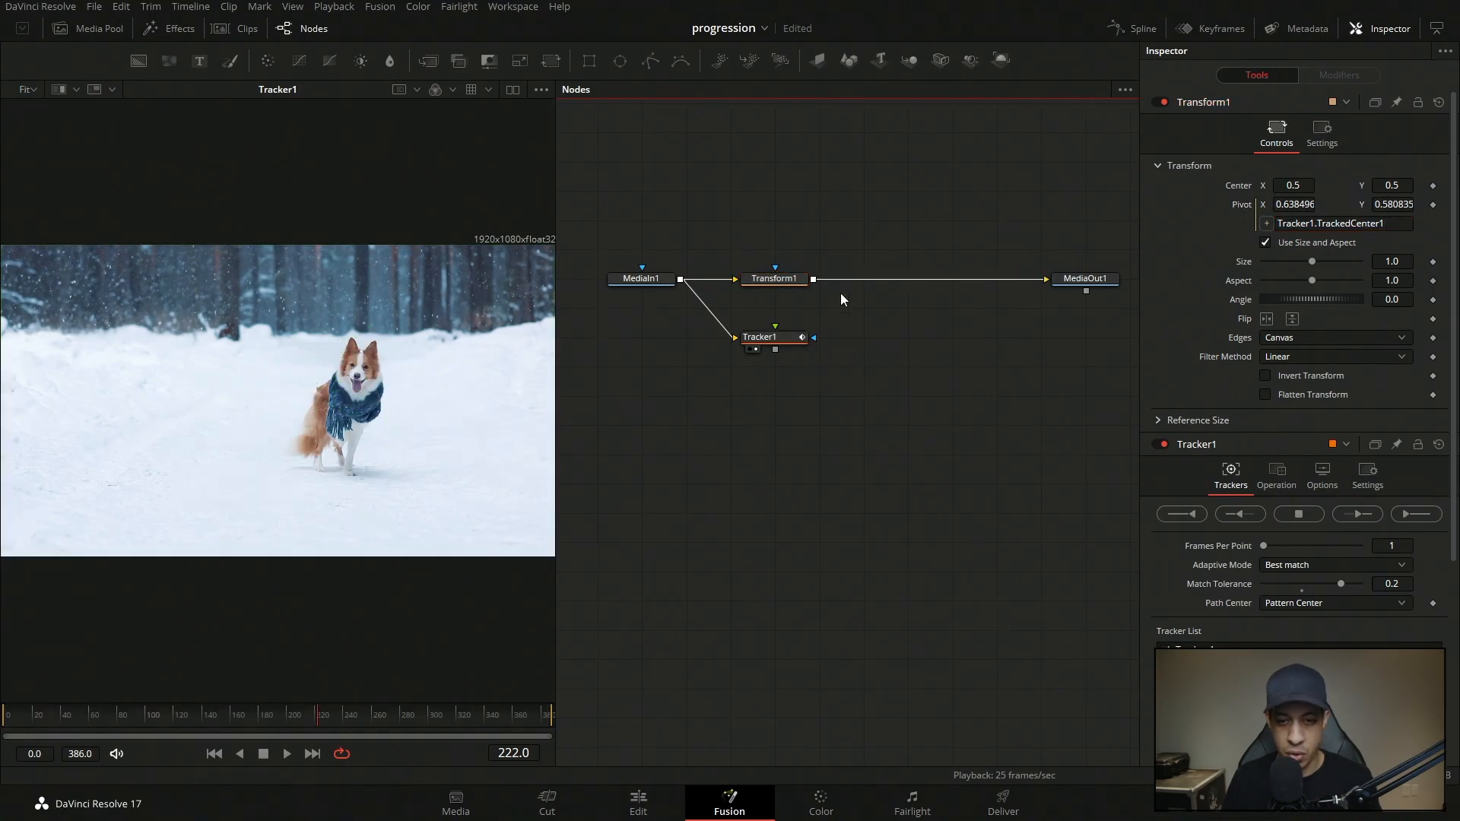
Show MediaOut1 in the viewer and enlarge the transform to a size of 5.0
left_click(794, 279)
left_click_drag(1321, 262, 1335, 265)
left_click_drag(1079, 279, 495, 424)
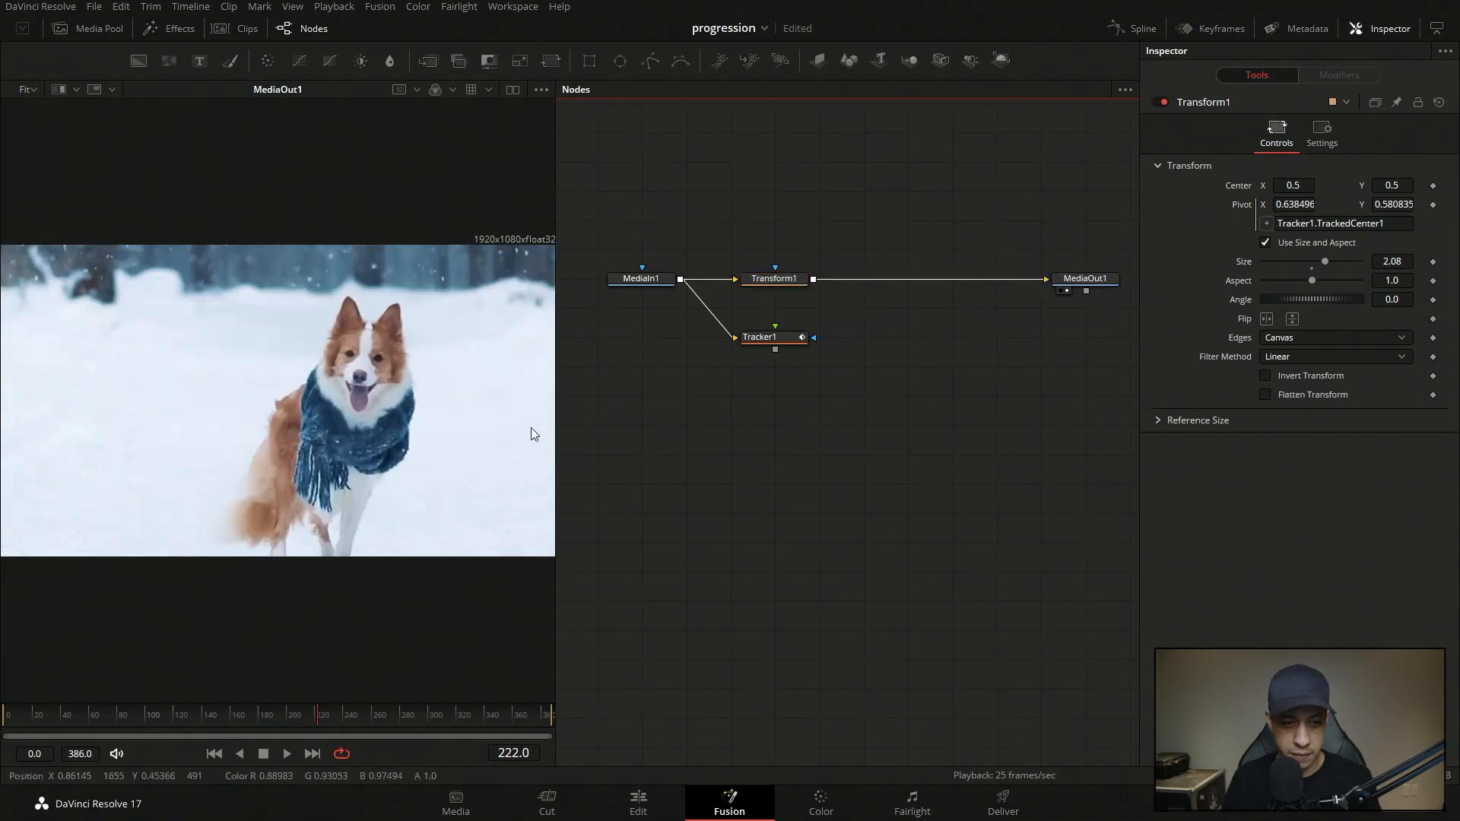
left_click_drag(1324, 262, 1375, 267)
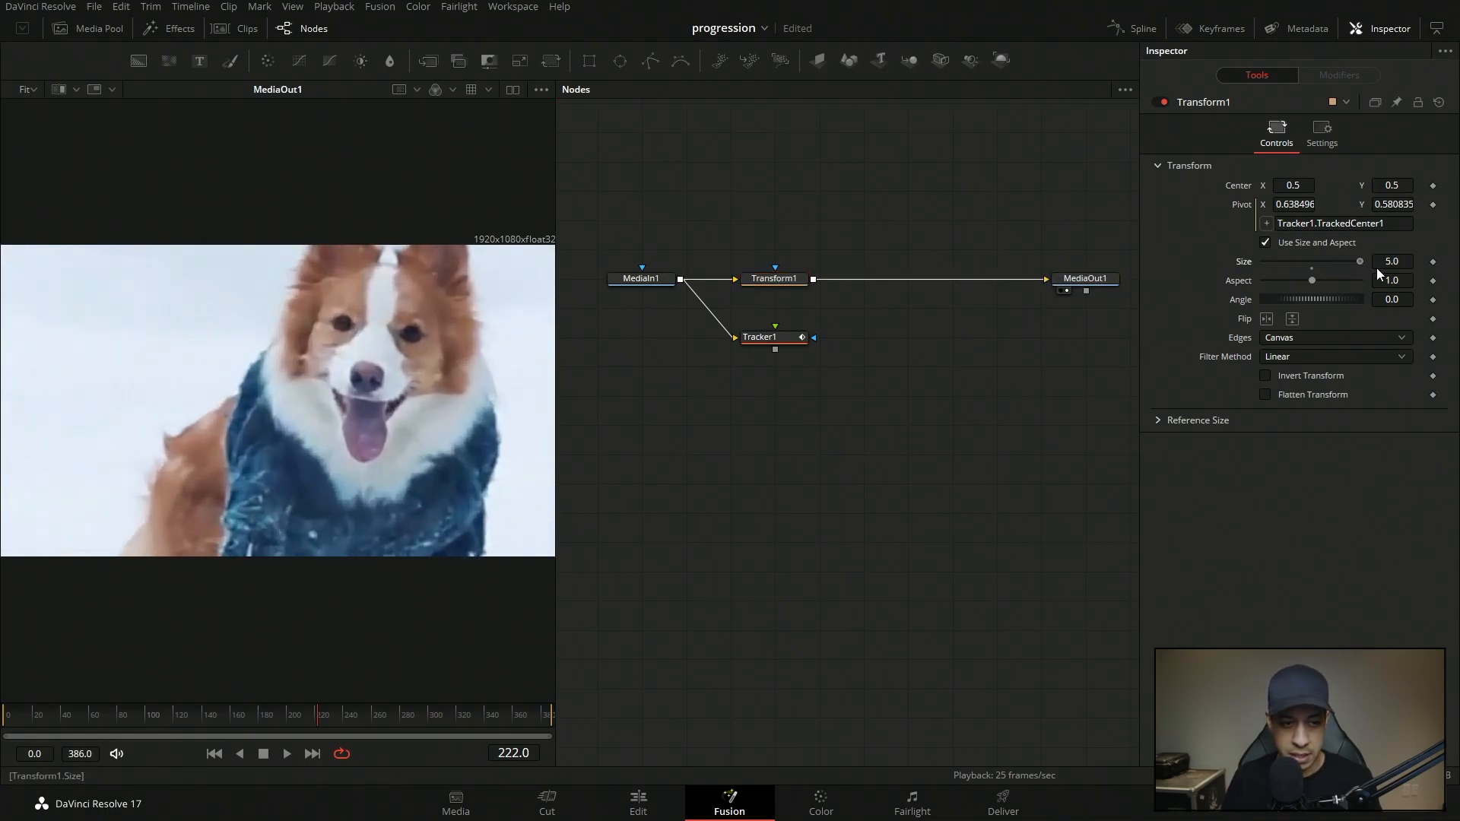
Shift the transform's center to about X 0.361, Y 0.417 to bring the dog's nose near mid-frame
left_click(806, 280)
left_click_drag(262, 403, 201, 430)
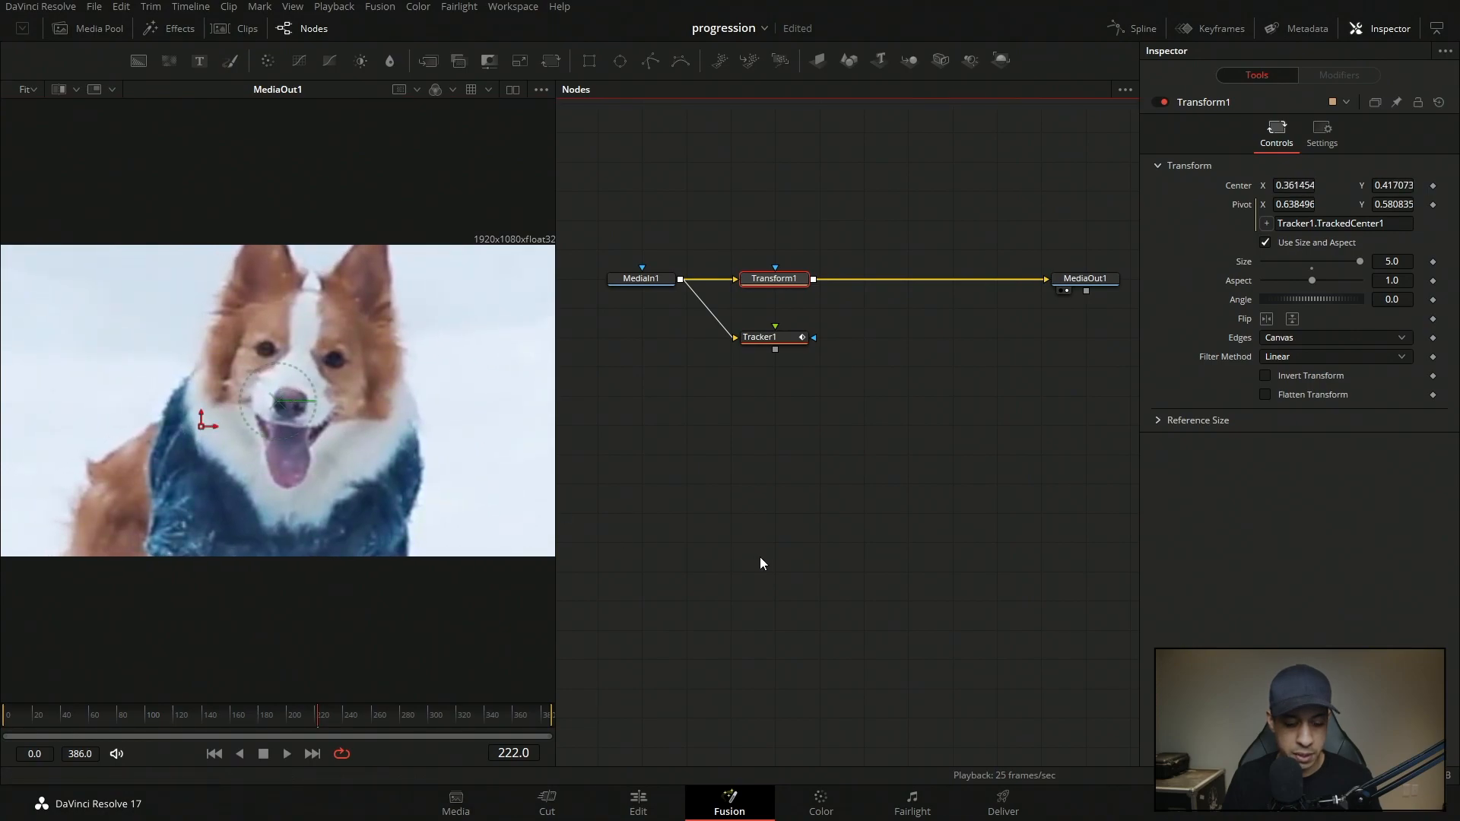
Play back the MediaOut1 result to check how the zoomed transform follows the dog across the clip
key("space")
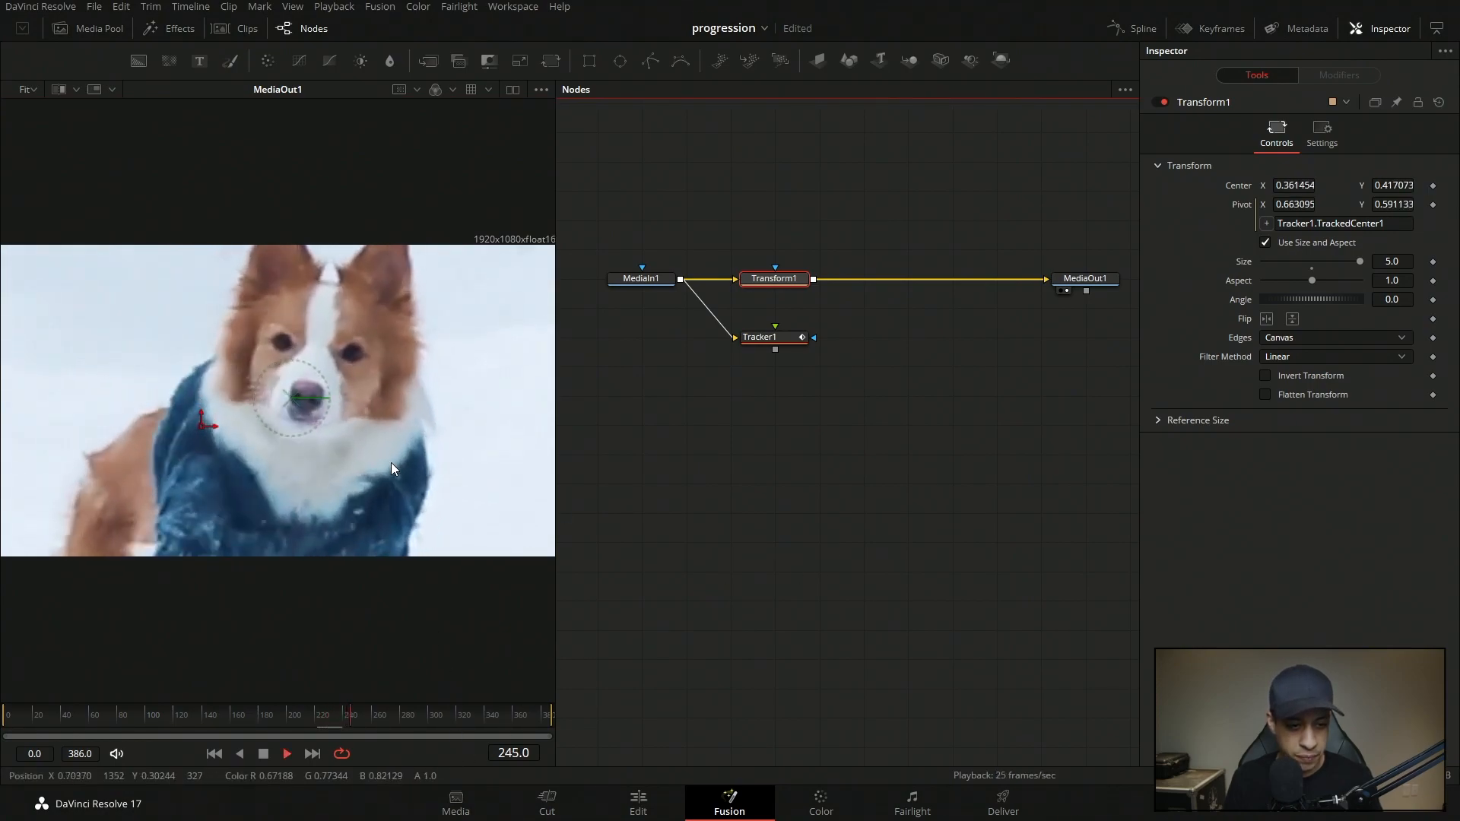
scroll(391, 463, "down", 3)
scroll(386, 454, "up", 3)
scroll(386, 450, "down", 2)
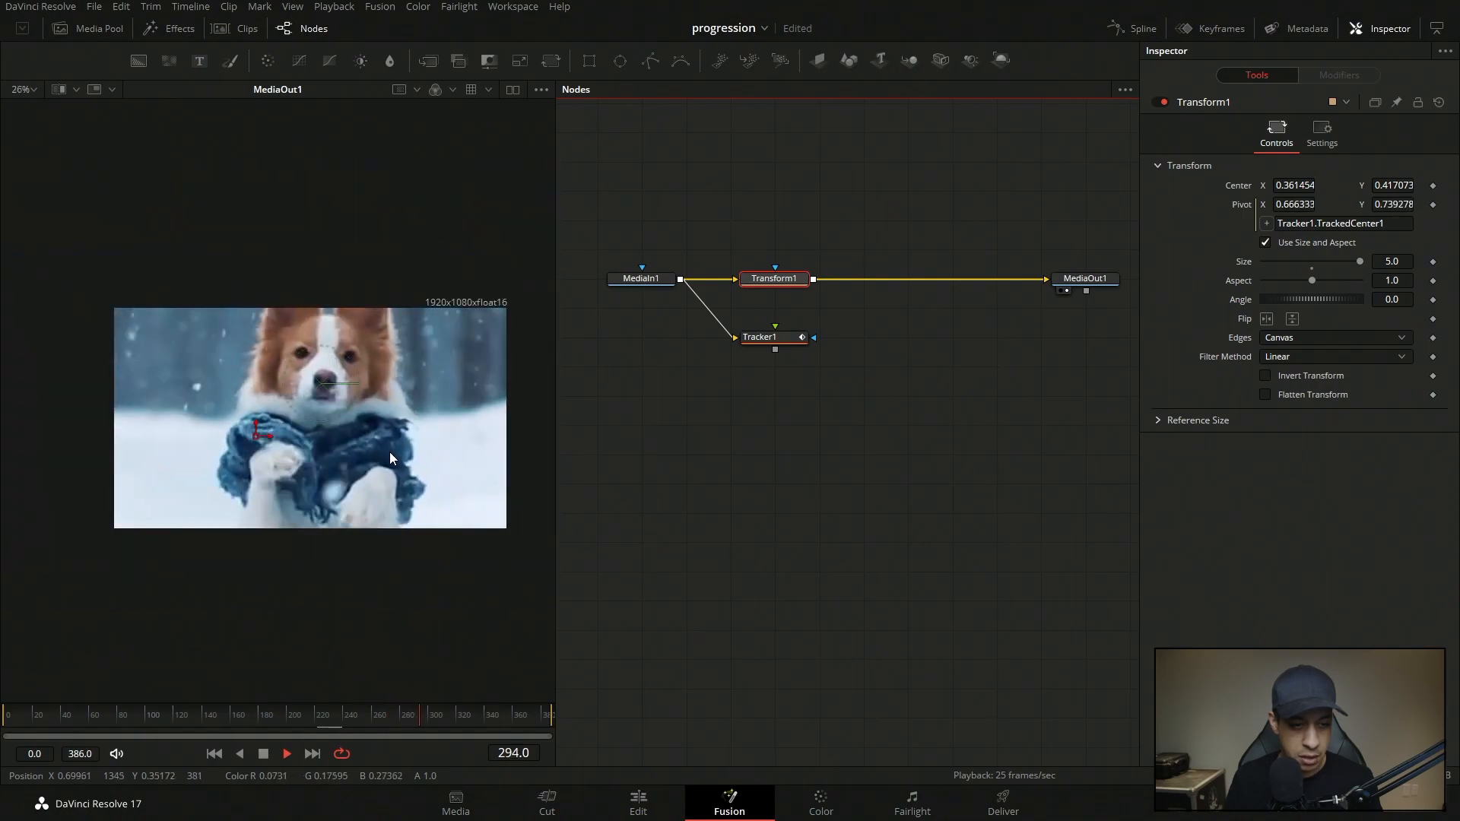
left_click(765, 559)
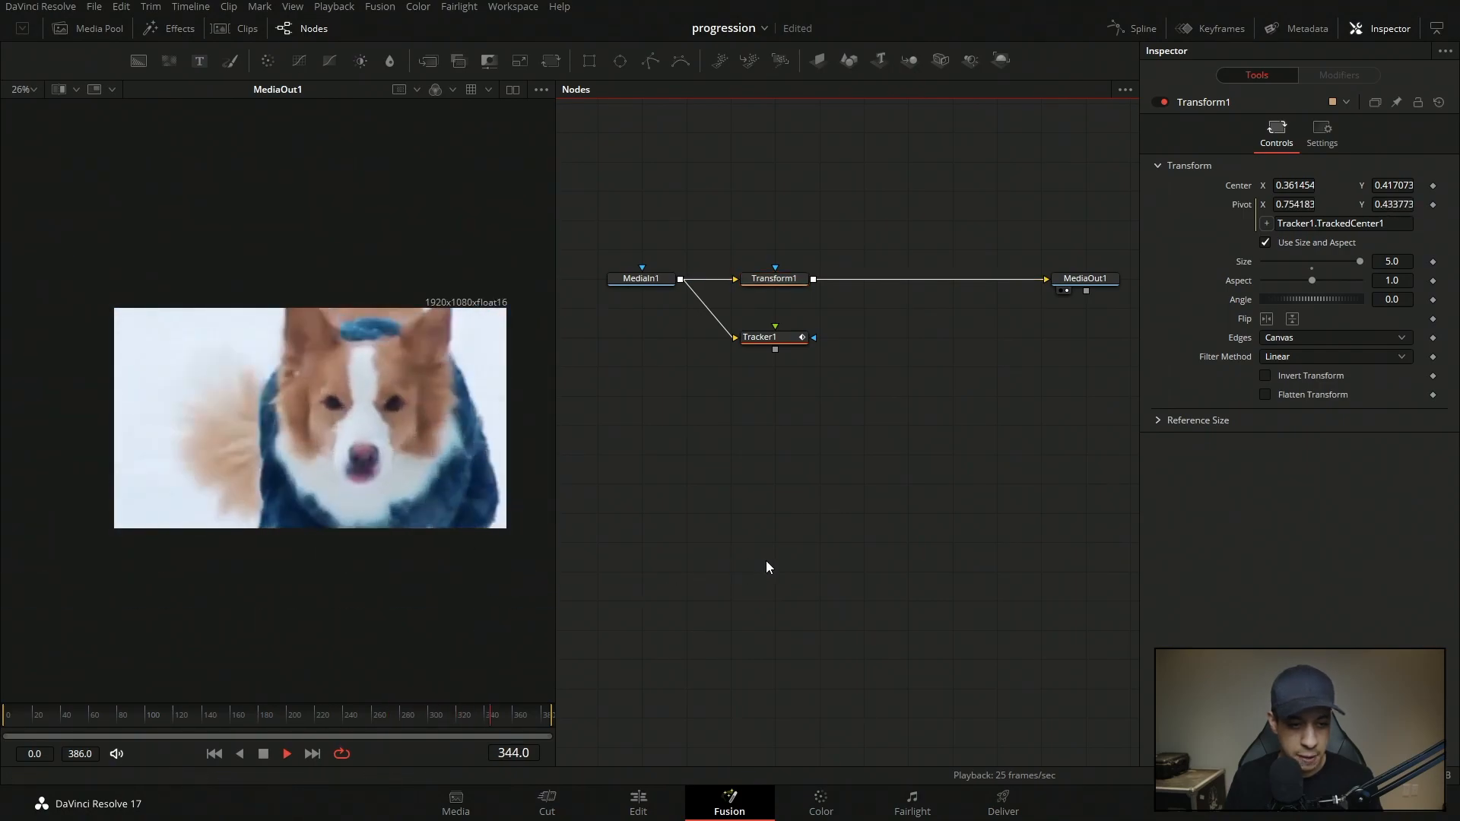
key("space")
left_click(216, 727)
key("space")
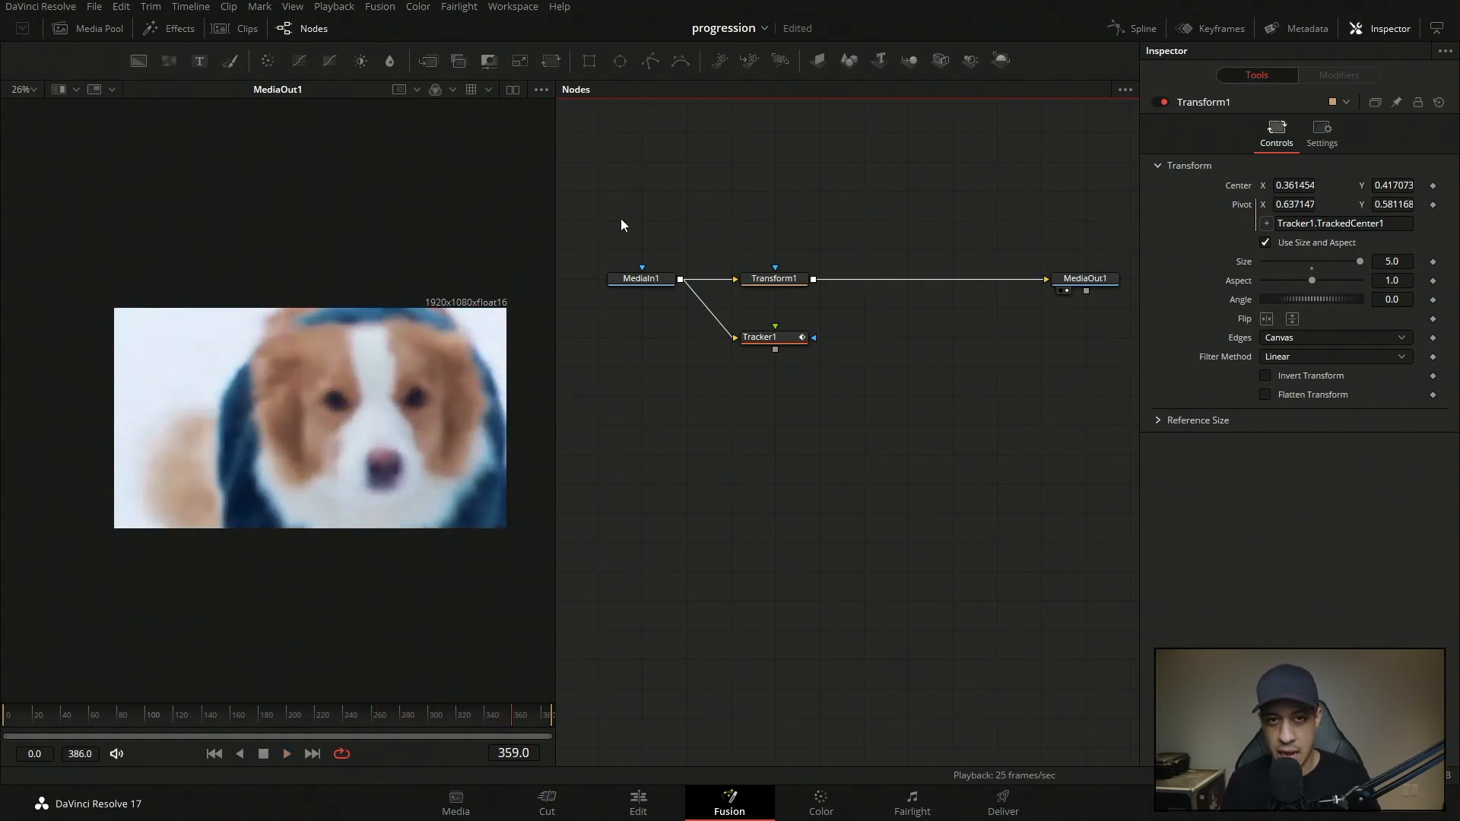
Switch to dual viewers with MediaIn1 shown beside MediaOut1 and widen the viewer area
left_click(512, 90)
key("1")
left_click(817, 532)
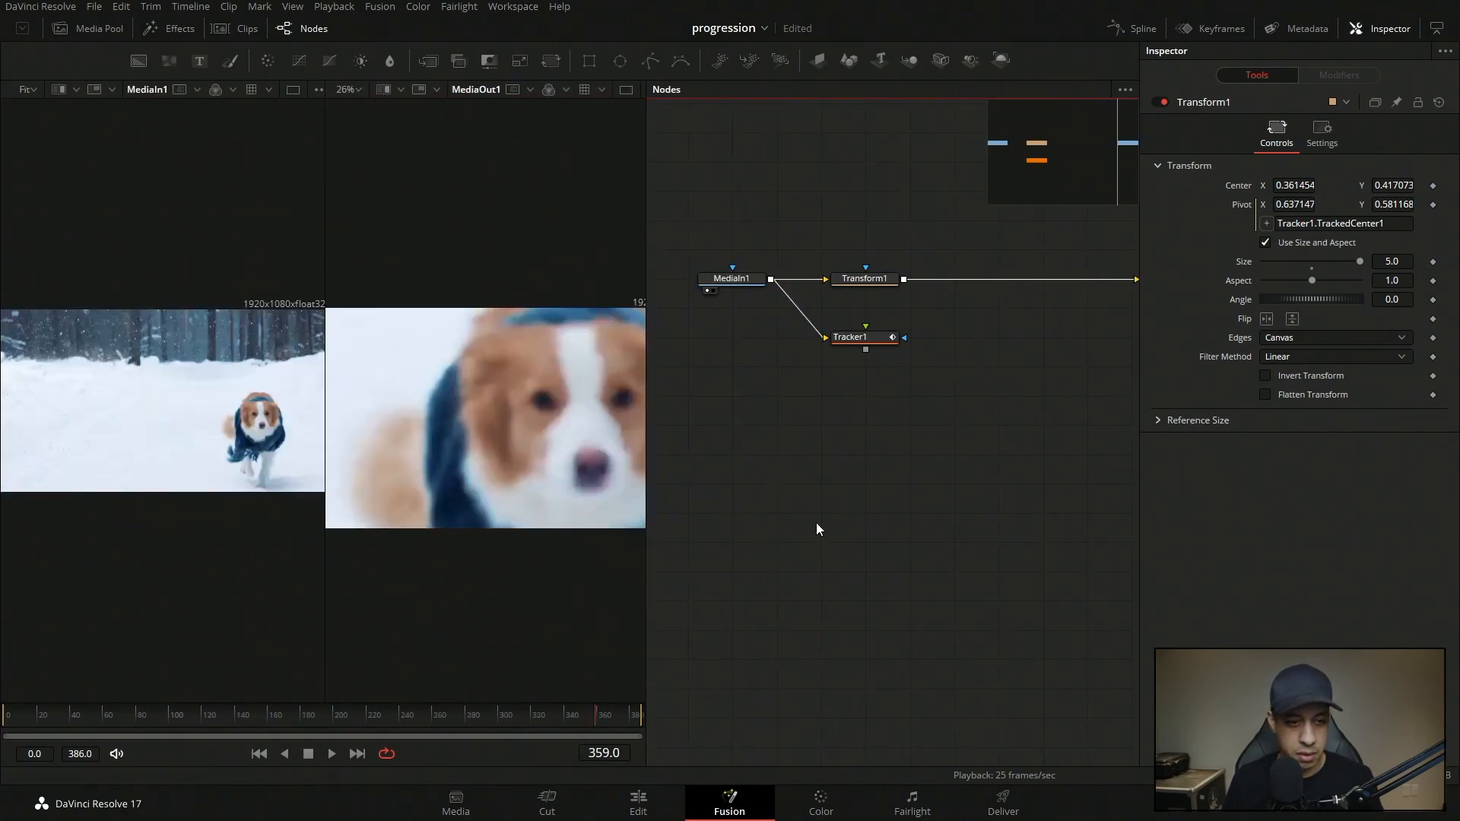
left_click_drag(646, 561, 748, 547)
With Transform1 selected, play from an early frame to compare MediaIn1 and MediaOut1 in further enlarged viewers, adjusting the MediaOut1 viewer's zoom
left_click(966, 278)
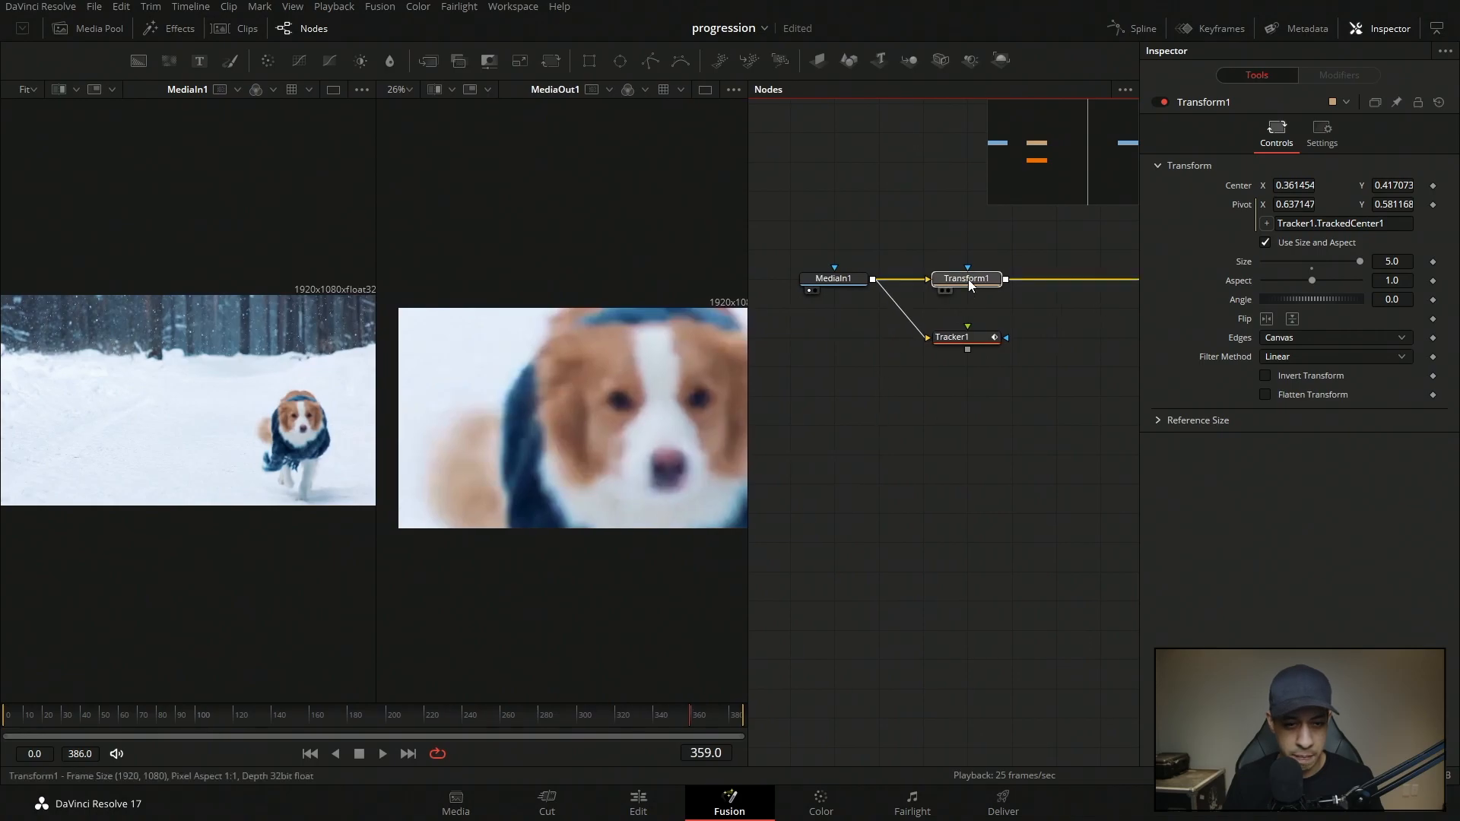
left_click(101, 717)
key("space")
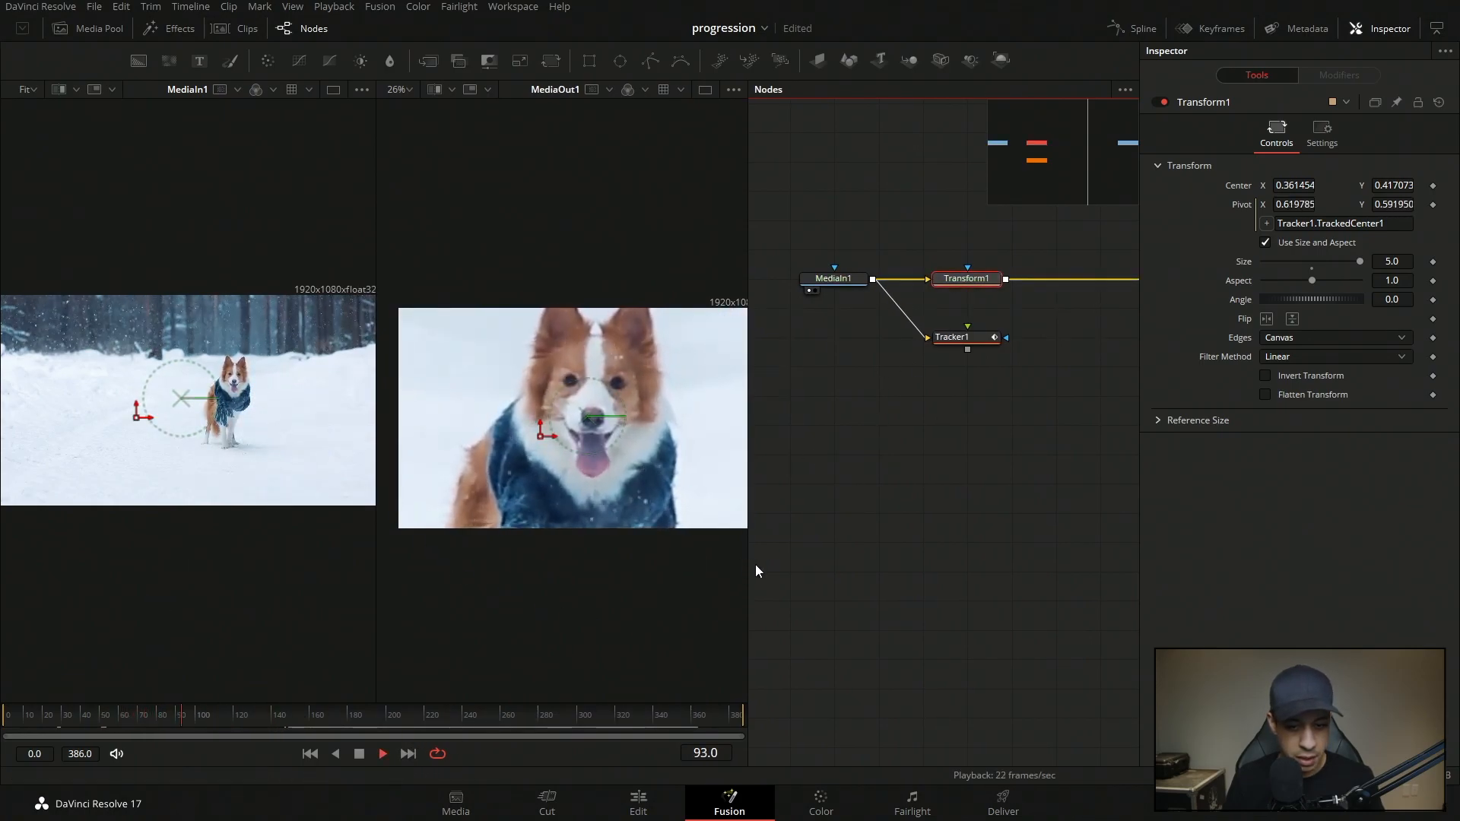
left_click_drag(749, 564, 862, 561)
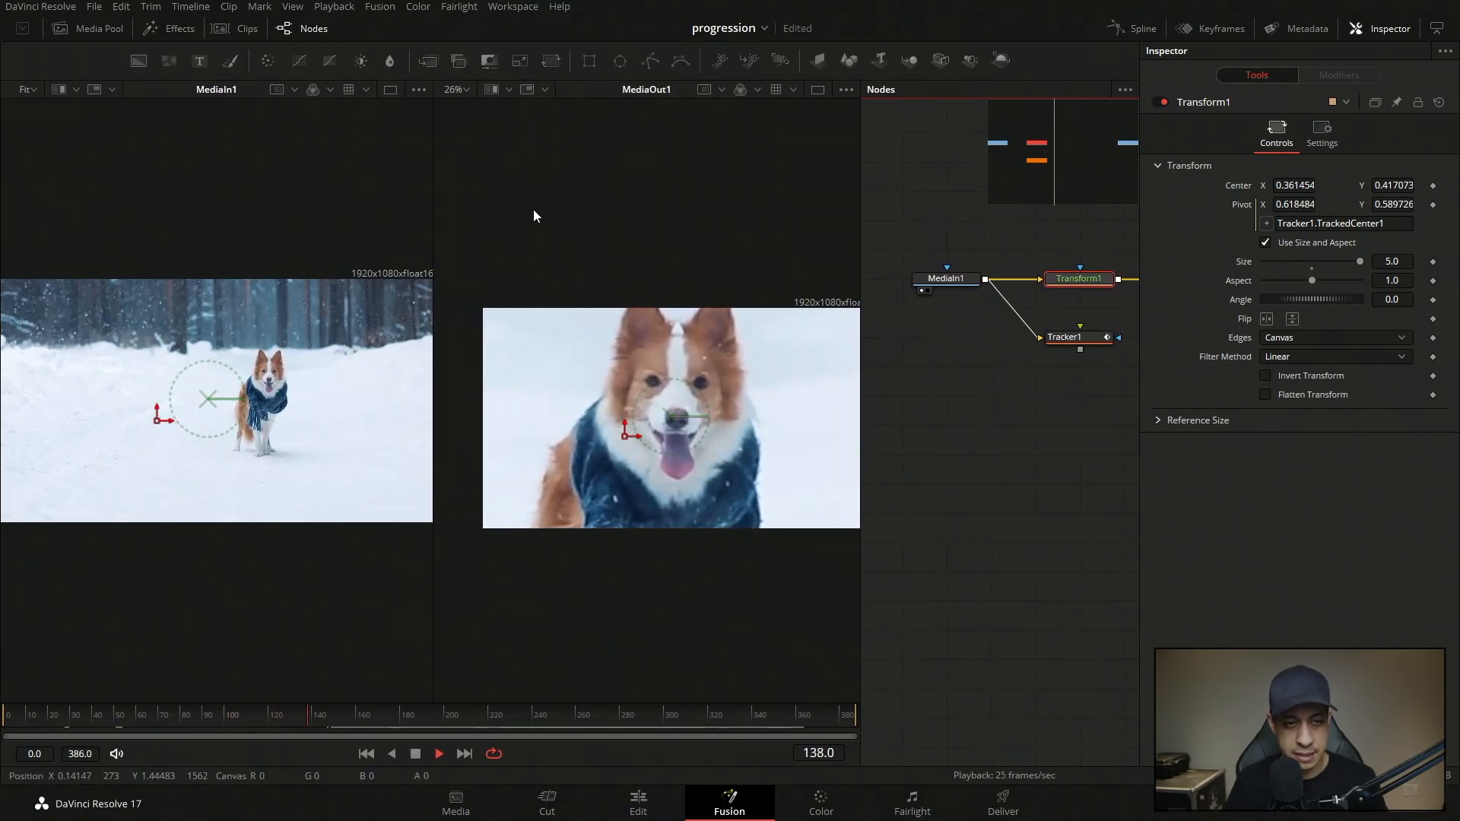
left_click(464, 88)
left_click(476, 138)
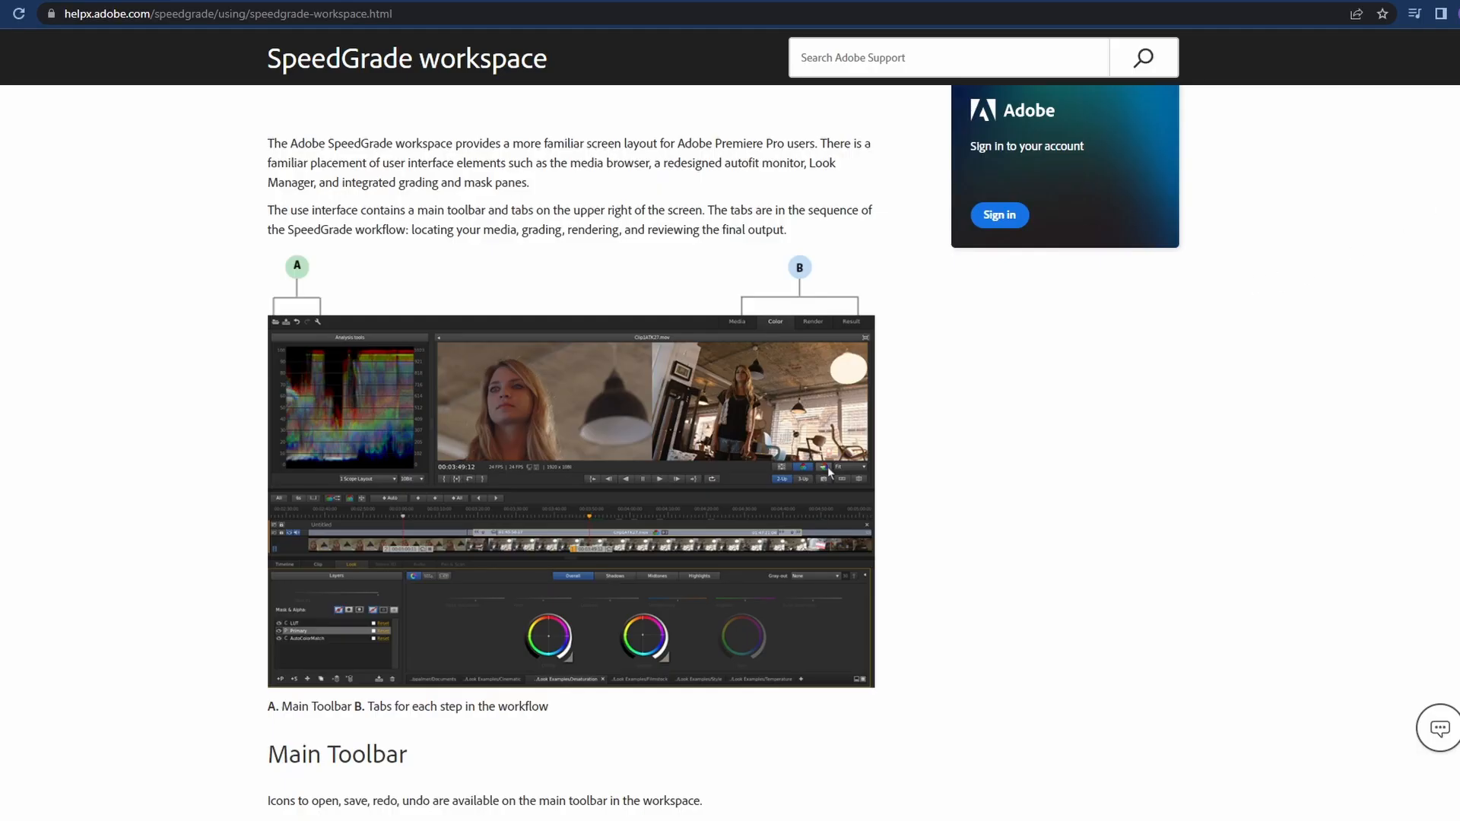
In the browser, examine the Adobe SpeedGrade workspace help page, from the workspace overview through the Main Toolbar, Media Tab and Color Tab sections
scroll(570, 456, "down", 3)
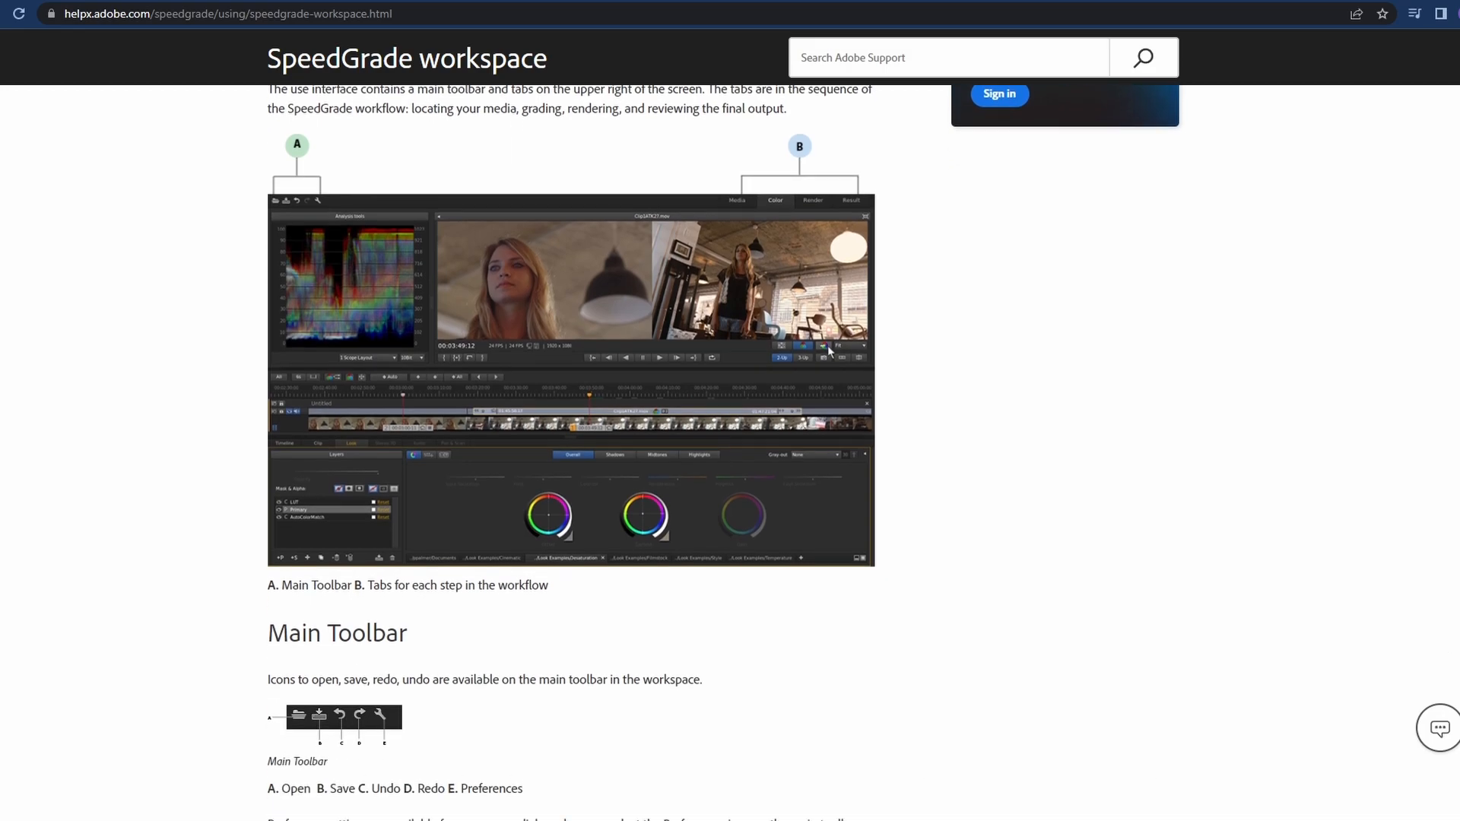
scroll(570, 456, "down", 9)
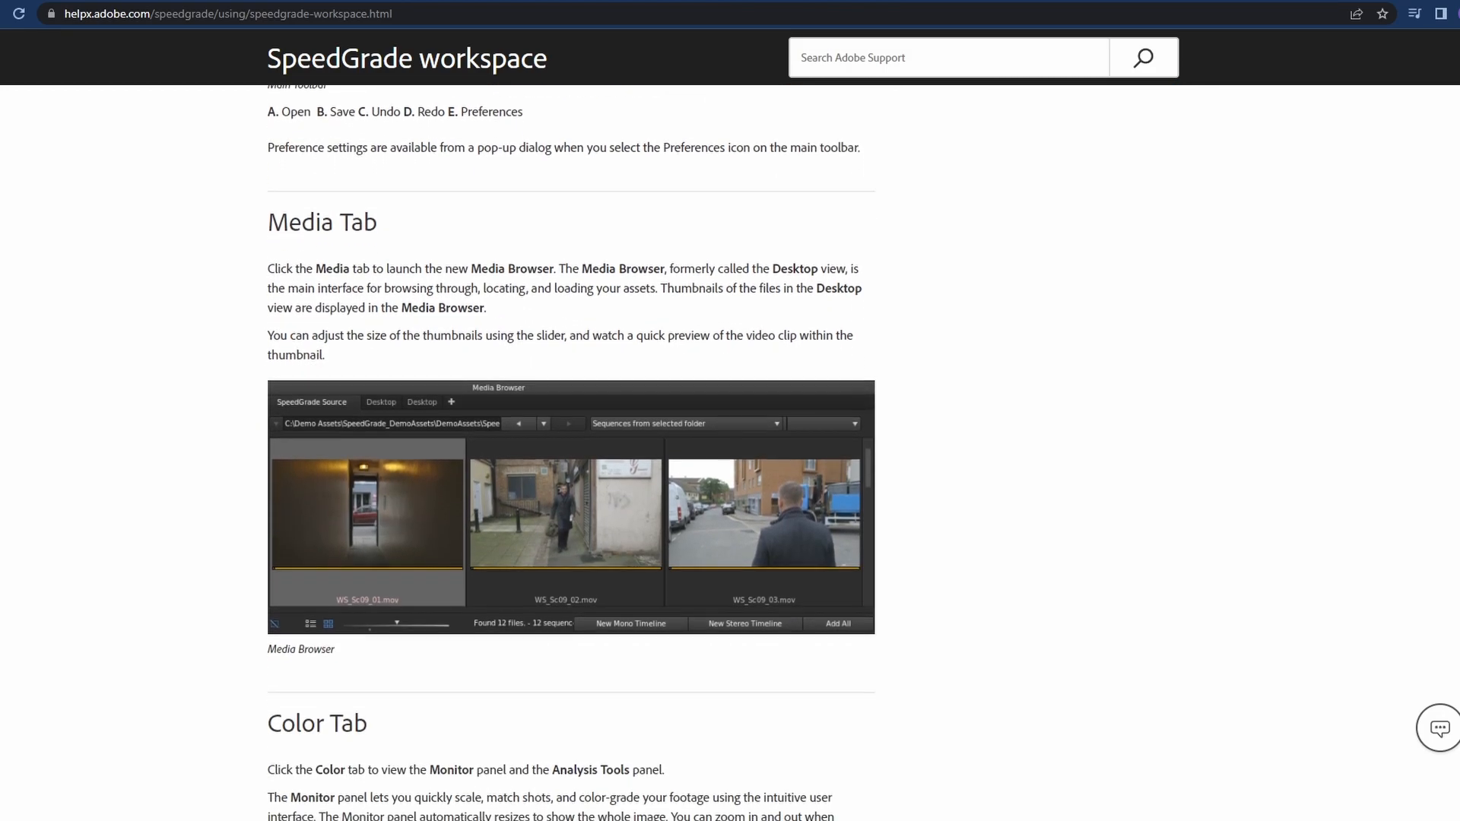
scroll(570, 457, "down", 1)
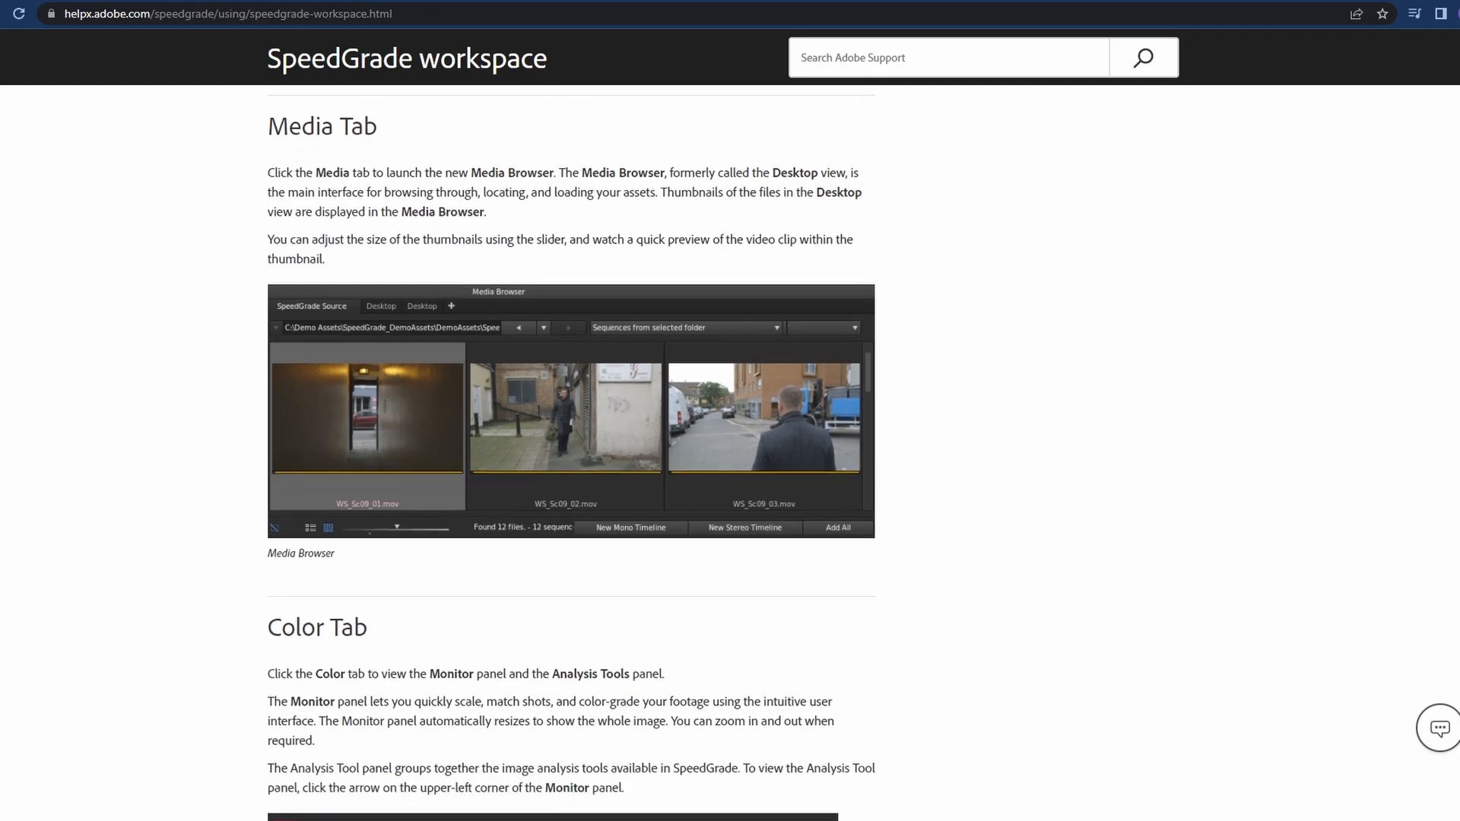
scroll(570, 456, "down", 5)
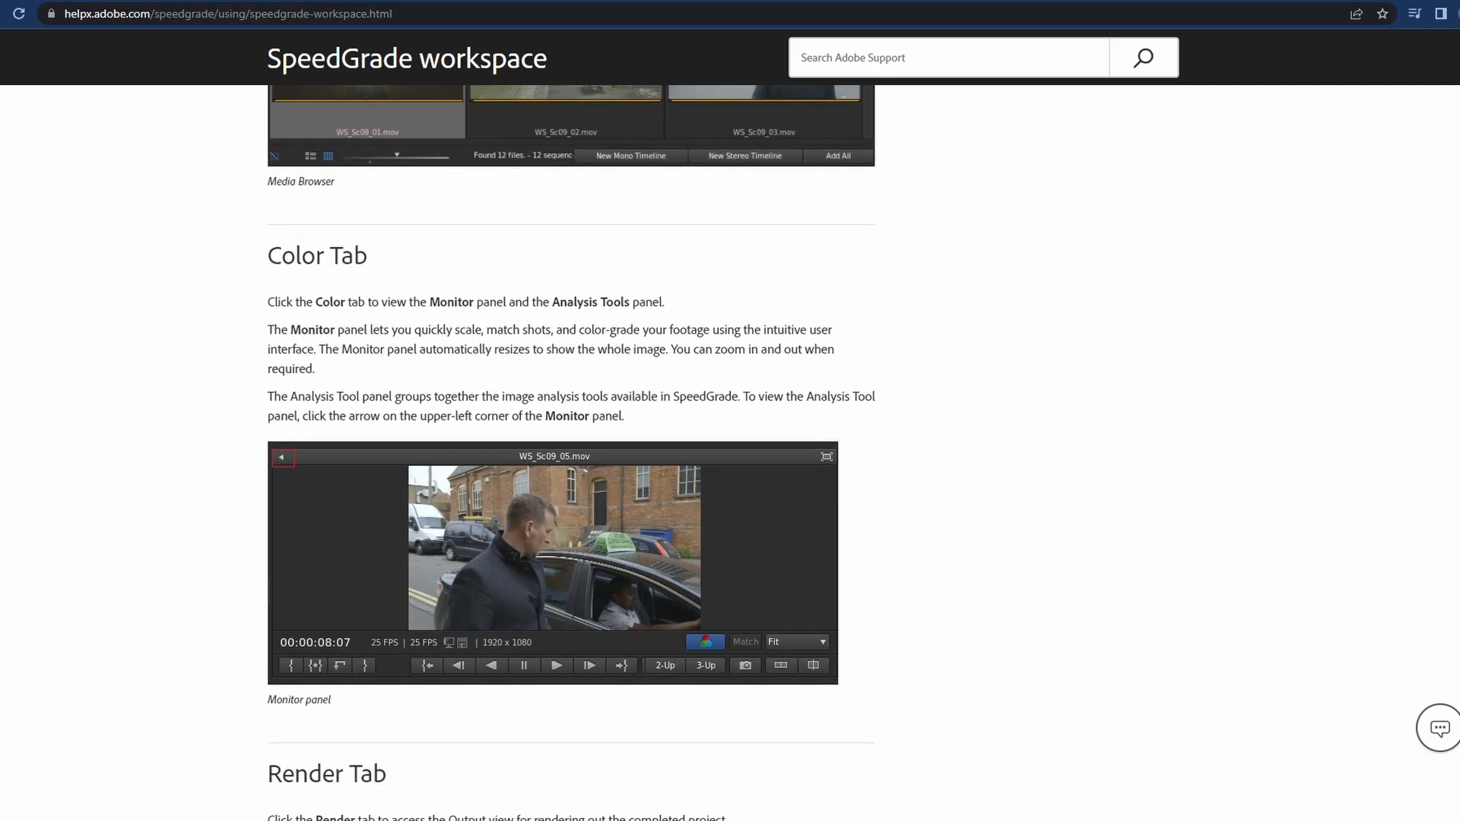
scroll(570, 456, "down", 1)
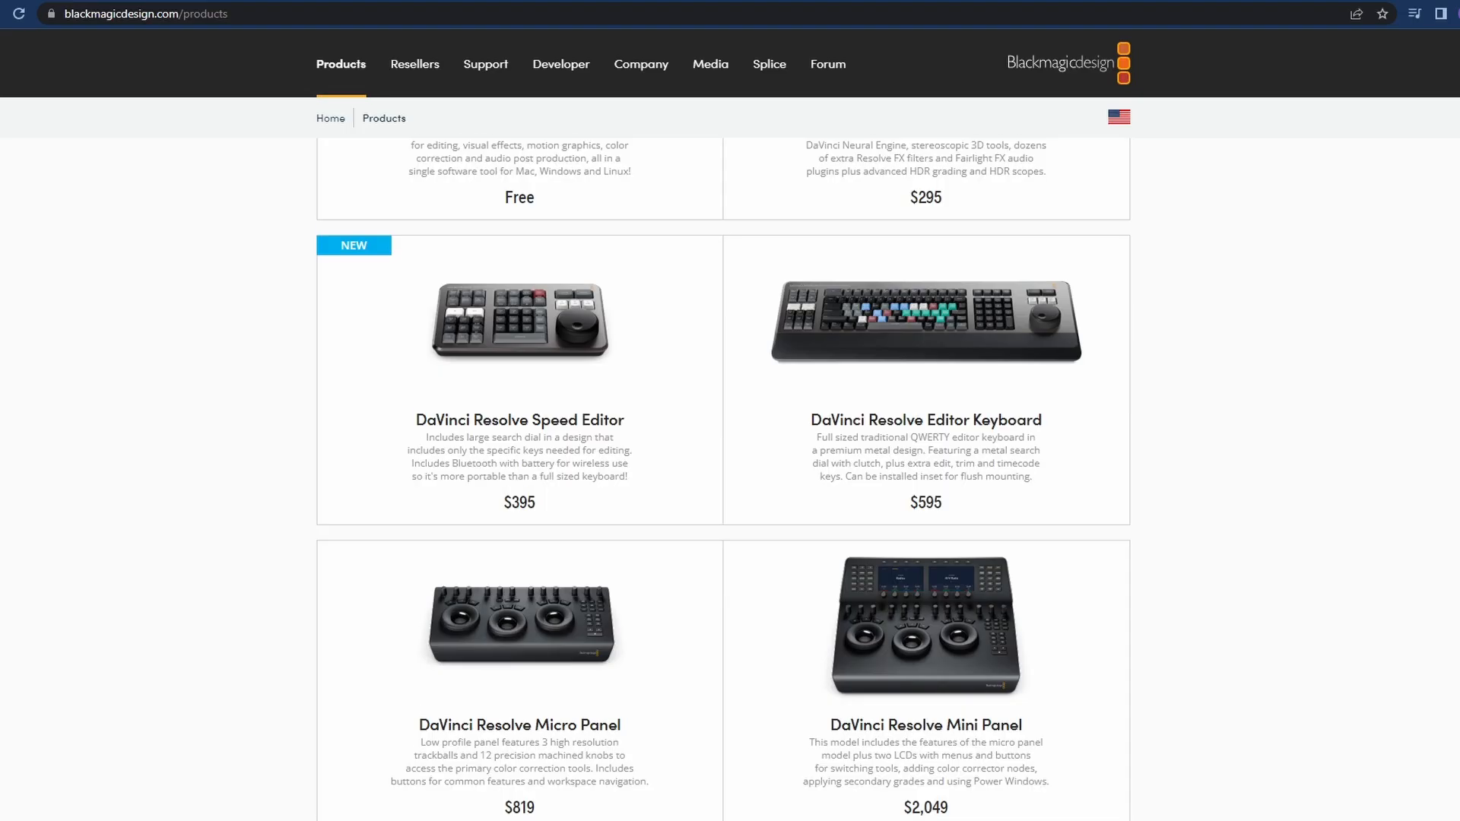
Open the DaVinci Resolve Advanced Panel from Blackmagic Design's products page and review the Color Panels page through its Advanced Panel section
scroll(722, 479, "down", 5)
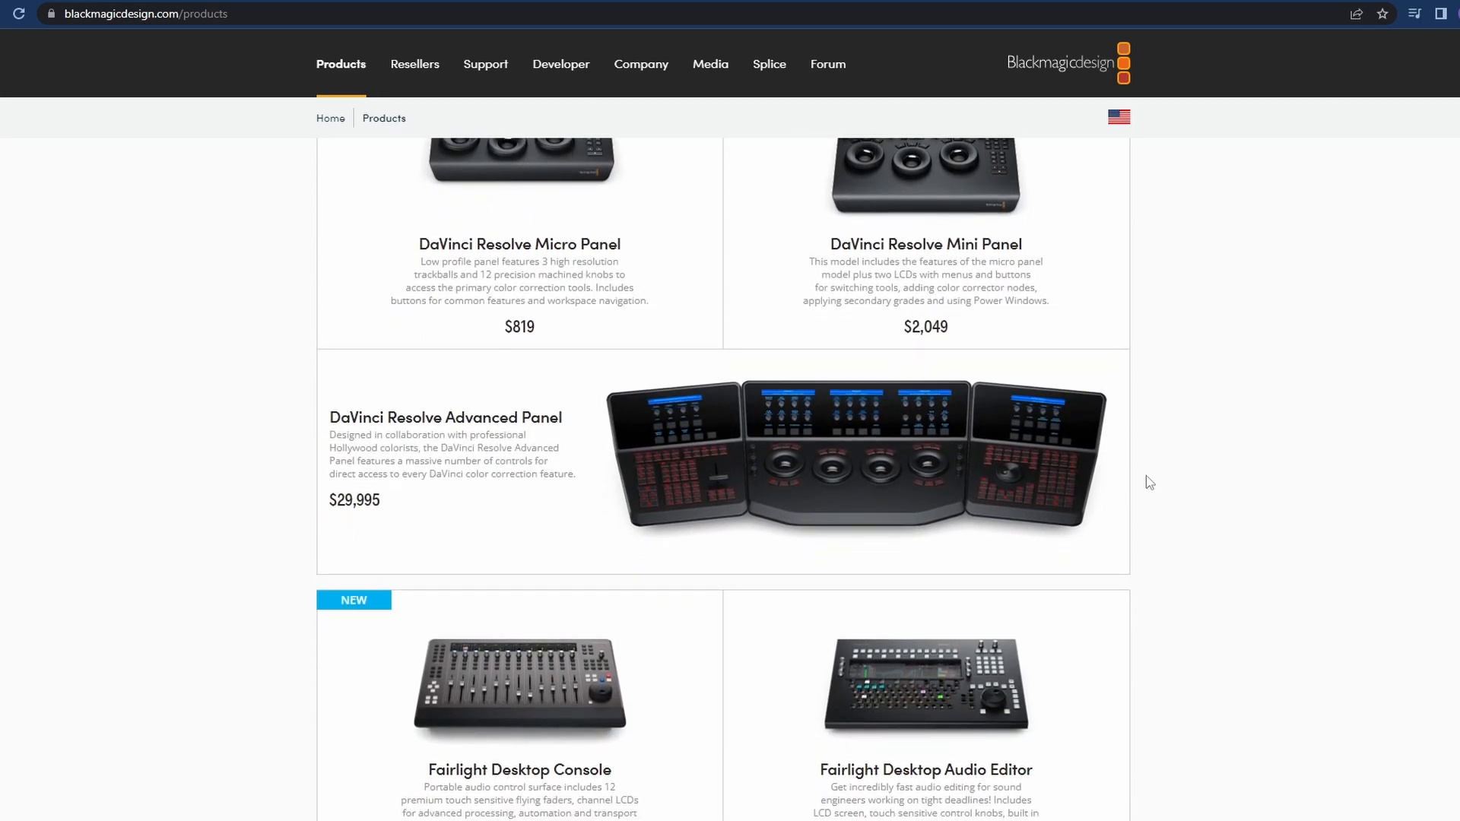
left_click(883, 493)
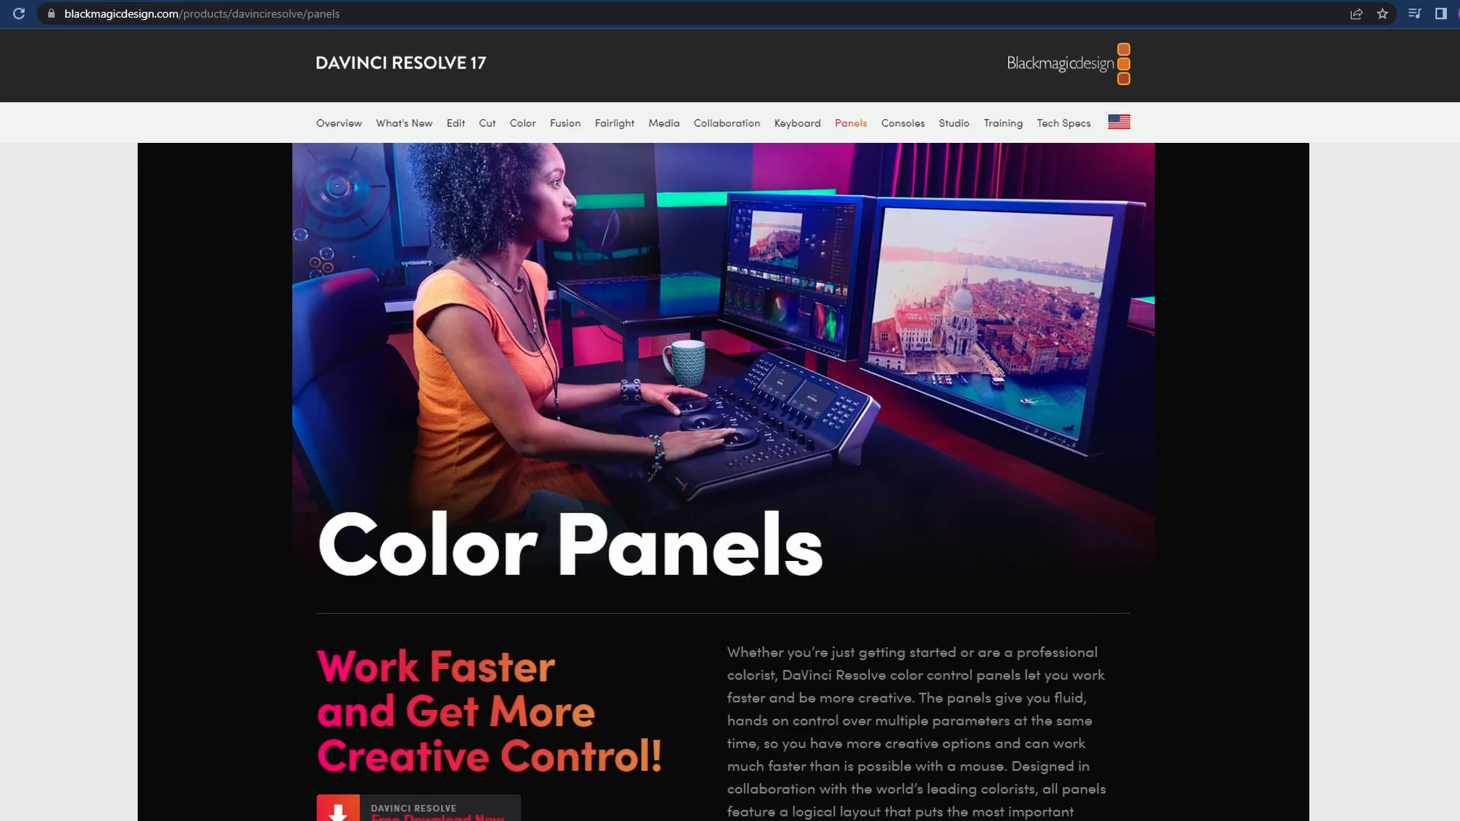
scroll(722, 479, "down", 20)
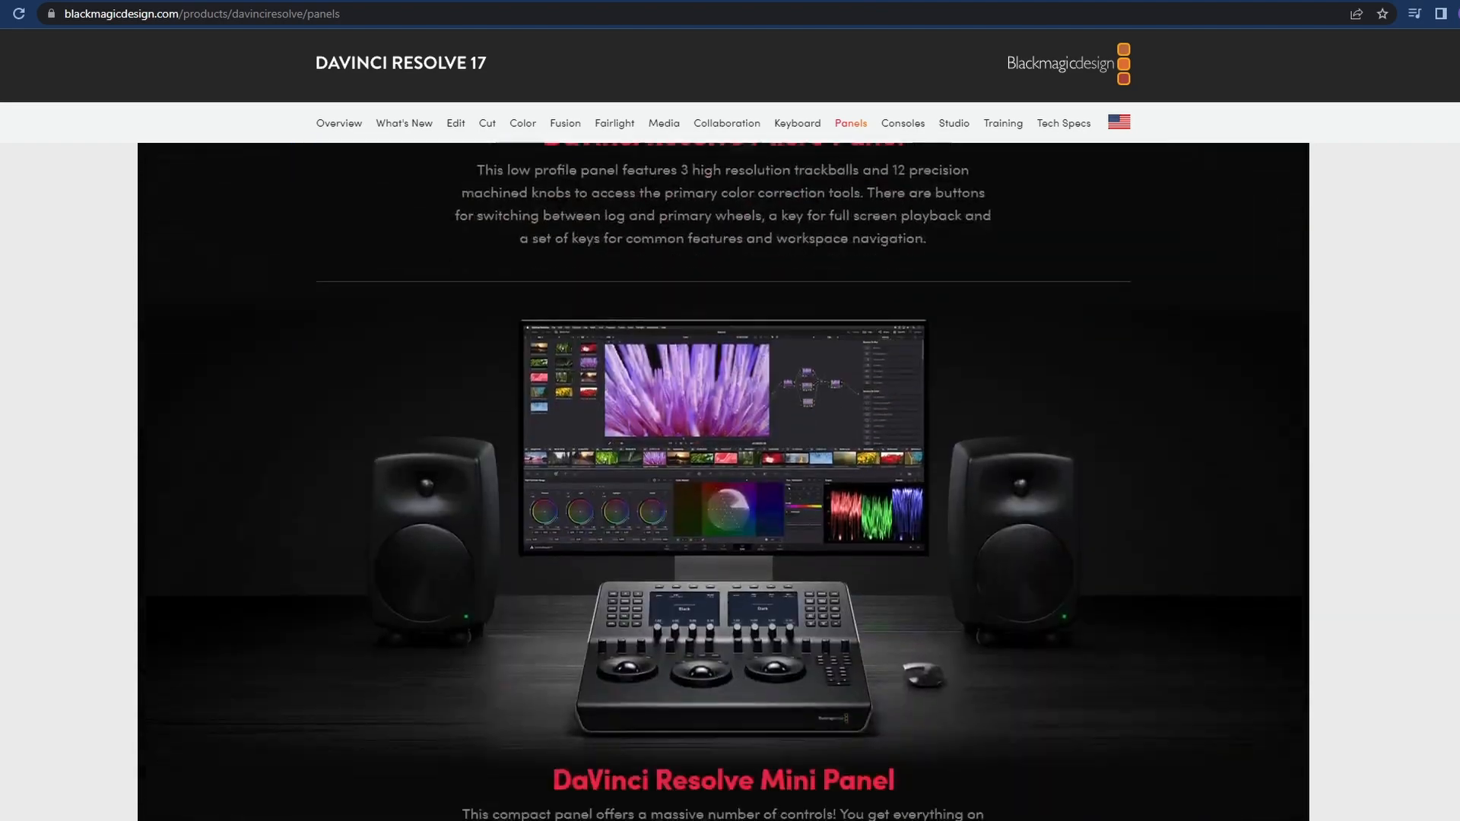
scroll(722, 478, "down", 7)
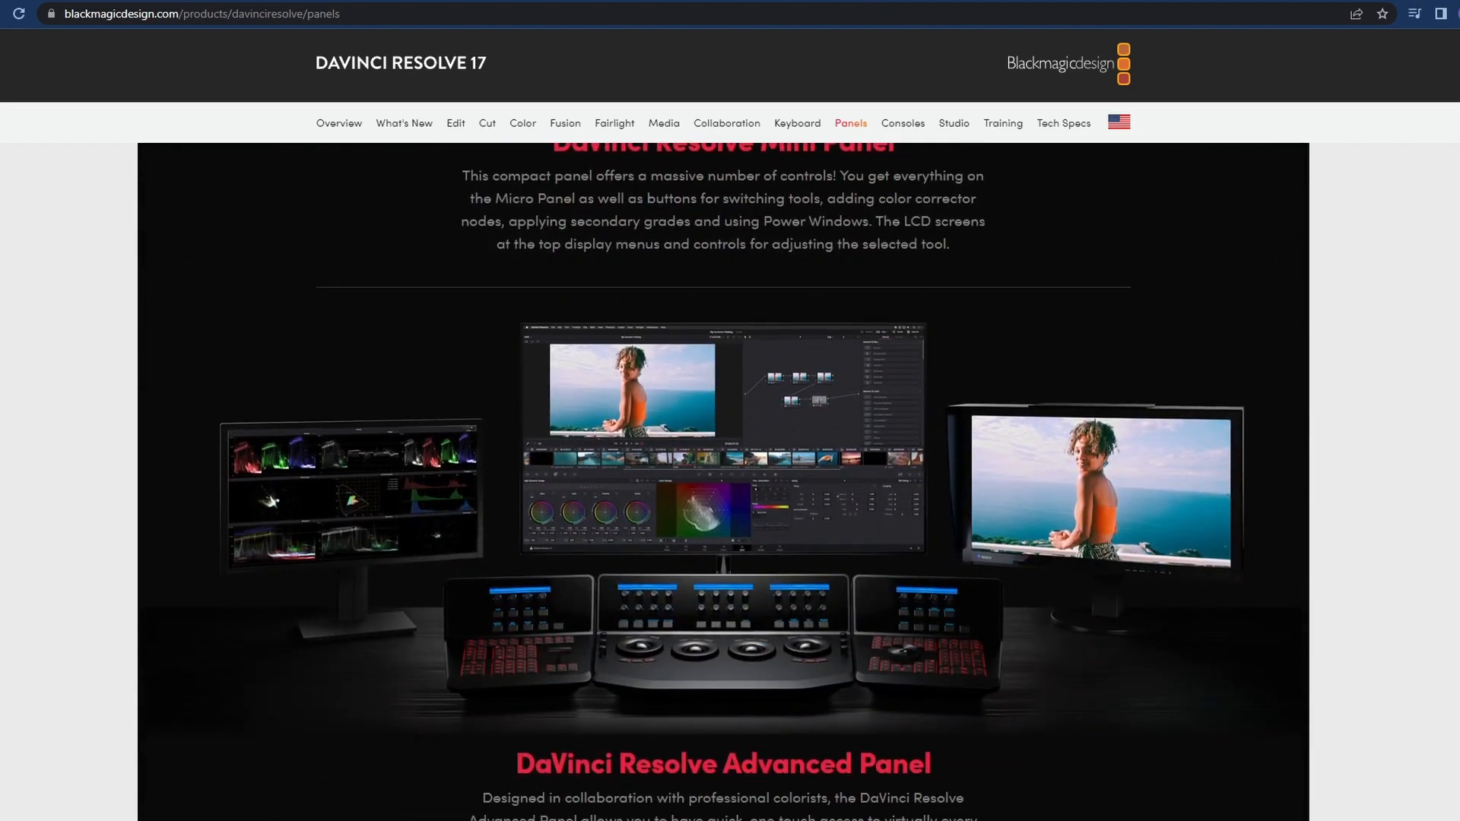
scroll(722, 479, "down", 1)
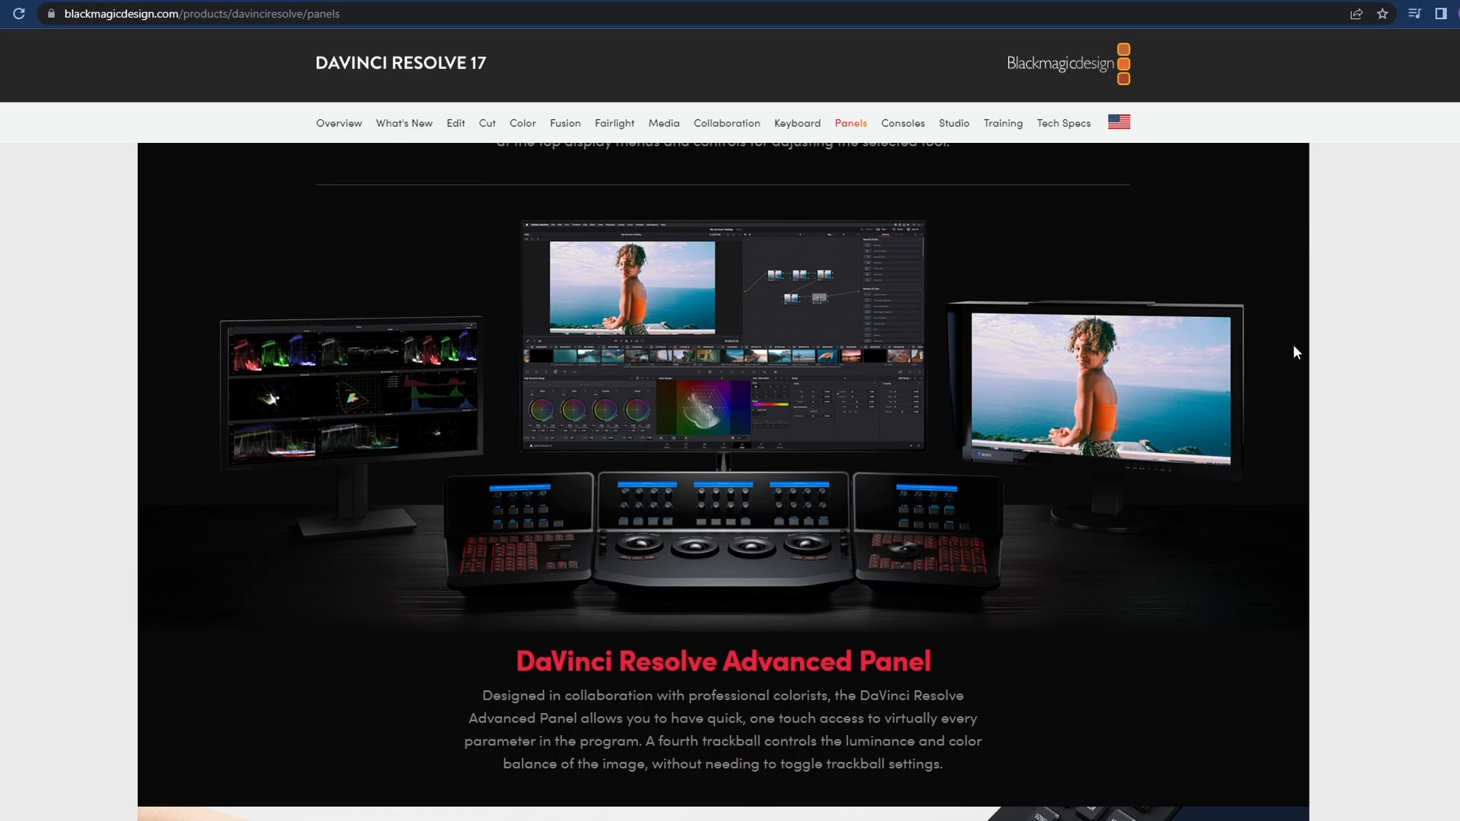